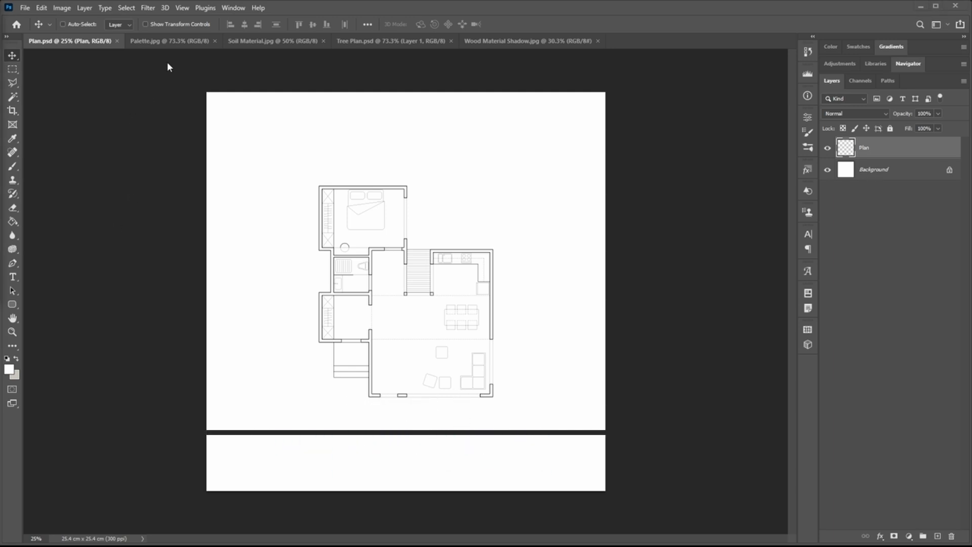
Step: Sample the dark teal swatch from the palette board and add a new layer named Walls to the plan
{"action": "left_click", "coordinate": [164, 41]}
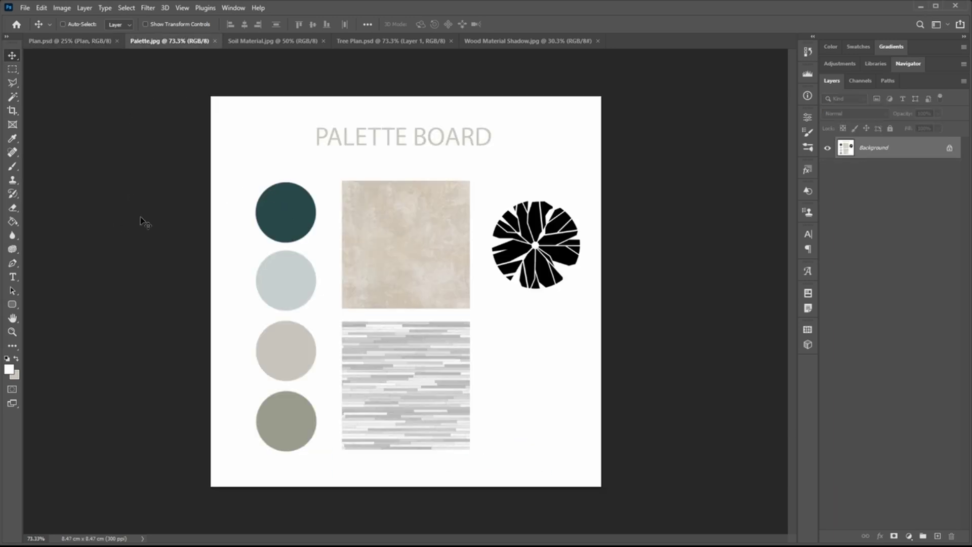
{"action": "left_click", "coordinate": [13, 139]}
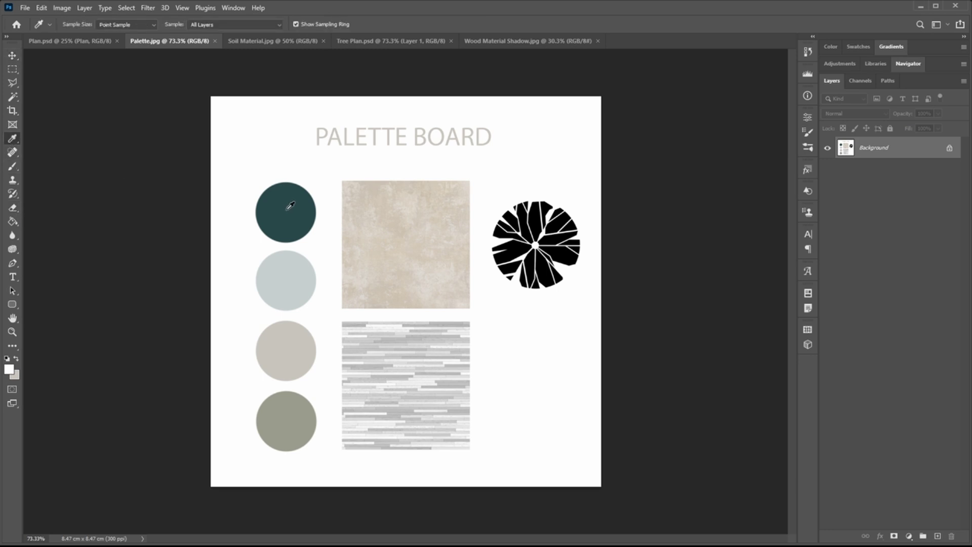
{"action": "left_click", "coordinate": [85, 42]}
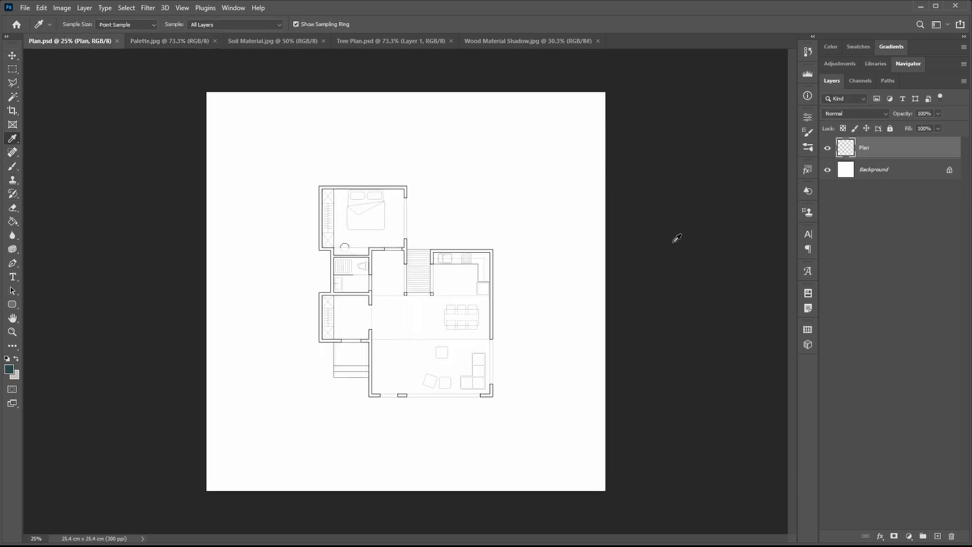
{"action": "left_click", "coordinate": [938, 536]}
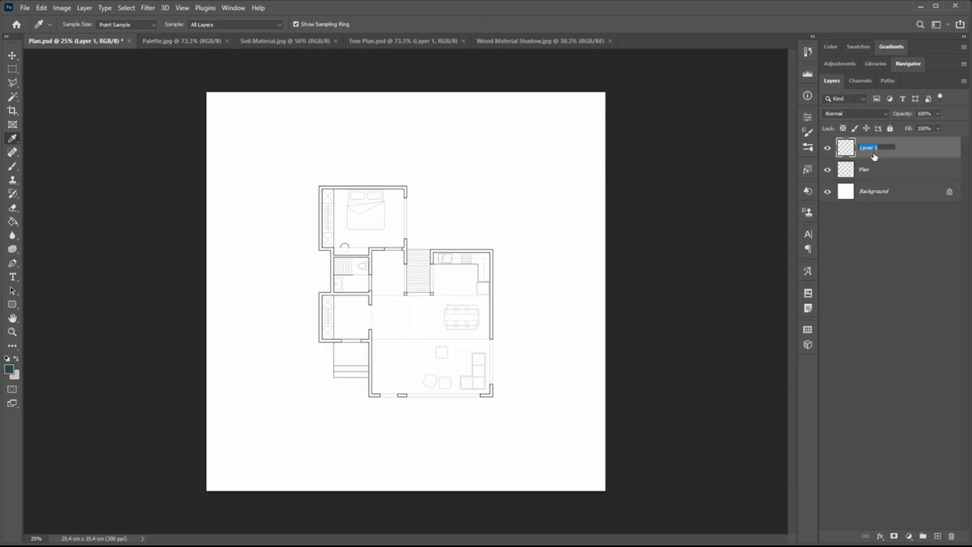
{"action": "key", "text": "Return"}
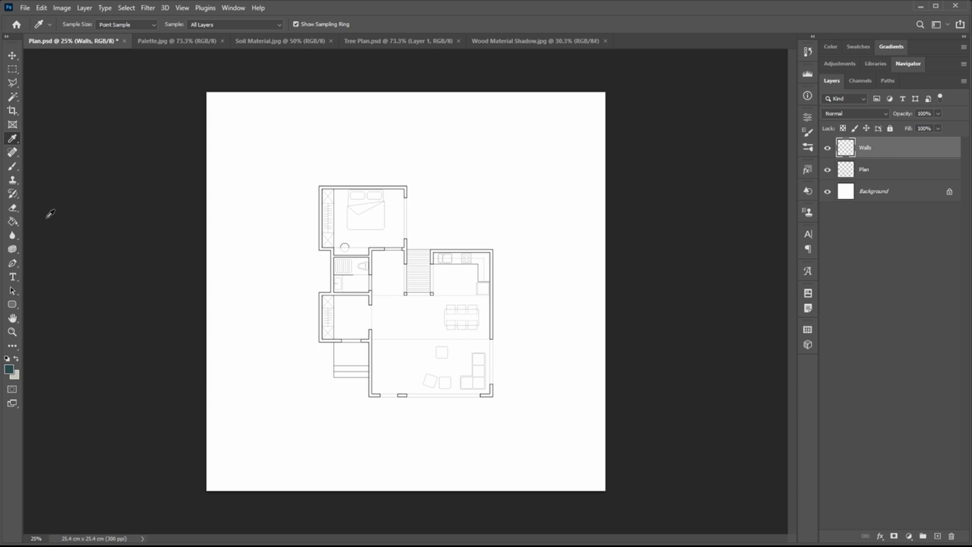
Step: Fill all the wall segments and column squares of the plan with dark teal using the Paint Bucket sampling all layers
{"action": "left_click", "coordinate": [12, 222]}
{"action": "left_click", "coordinate": [382, 24]}
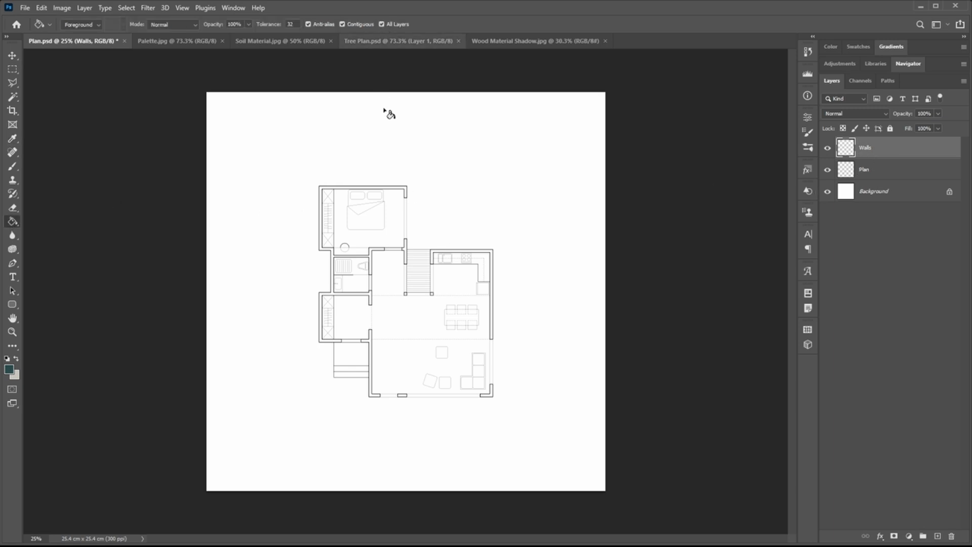
{"action": "scroll", "coordinate": [416, 224], "scroll_direction": "up", "scroll_amount": 5}
{"action": "left_click", "coordinate": [412, 152]}
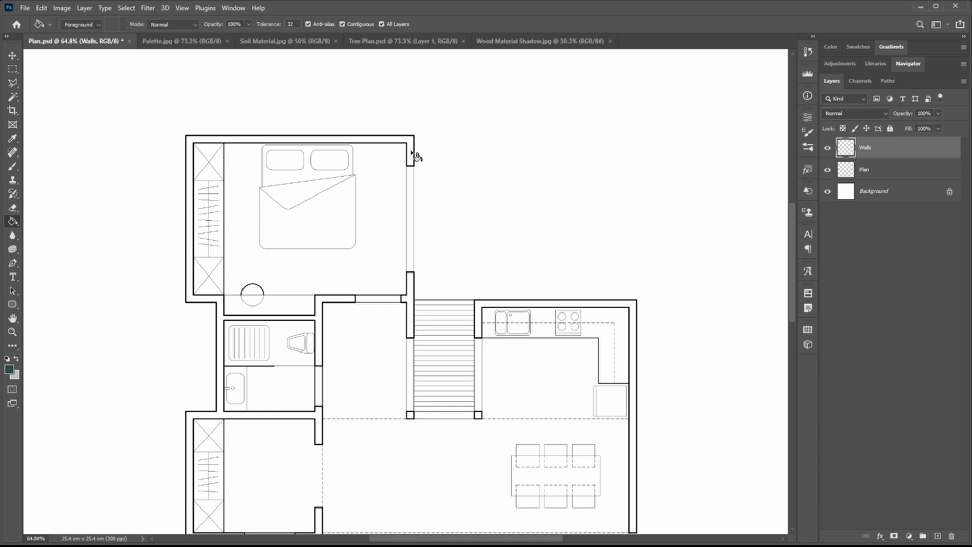
{"action": "left_click", "coordinate": [411, 288]}
{"action": "left_click", "coordinate": [479, 304]}
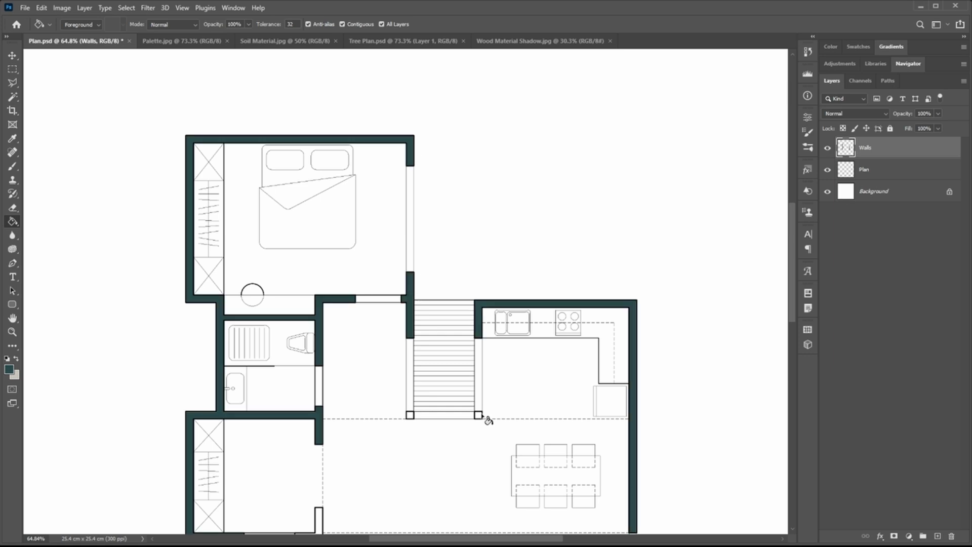
{"action": "left_click_drag", "start_coordinate": [430, 435], "coordinate": [437, 208]}
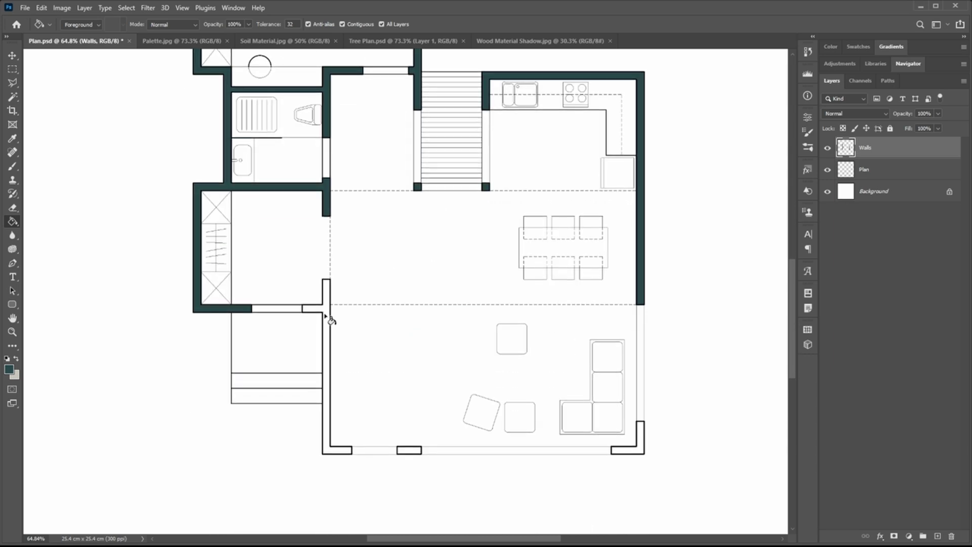
{"action": "left_click", "coordinate": [324, 310]}
{"action": "left_click", "coordinate": [637, 456]}
{"action": "scroll", "coordinate": [451, 352], "scroll_direction": "down", "scroll_amount": 6}
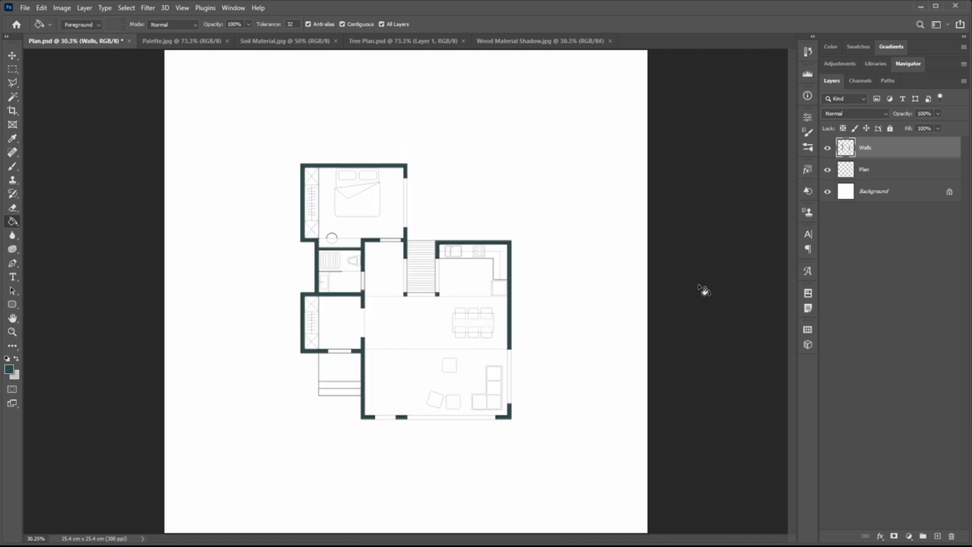
Step: Add a new layer named Window and Doors above the Walls layer
{"action": "key", "text": "ctrl+shift+alt+n"}
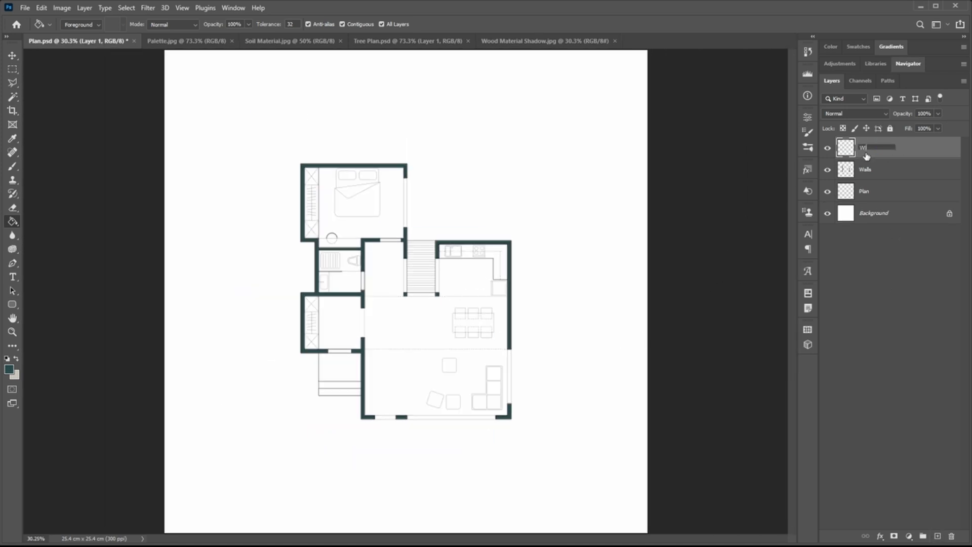
{"action": "type", "text": "Window and Doors"}
{"action": "key", "text": "Return"}
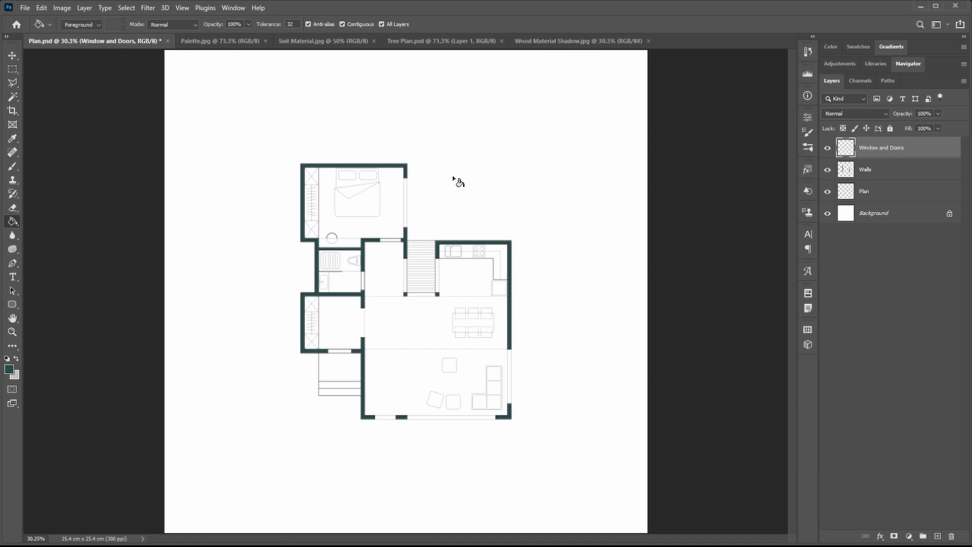
Step: Fill the window and door openings with dark teal and lower the Window and Doors layer opacity to 17%
{"action": "scroll", "coordinate": [449, 208], "scroll_direction": "up", "scroll_amount": 5}
{"action": "left_click", "coordinate": [397, 220]}
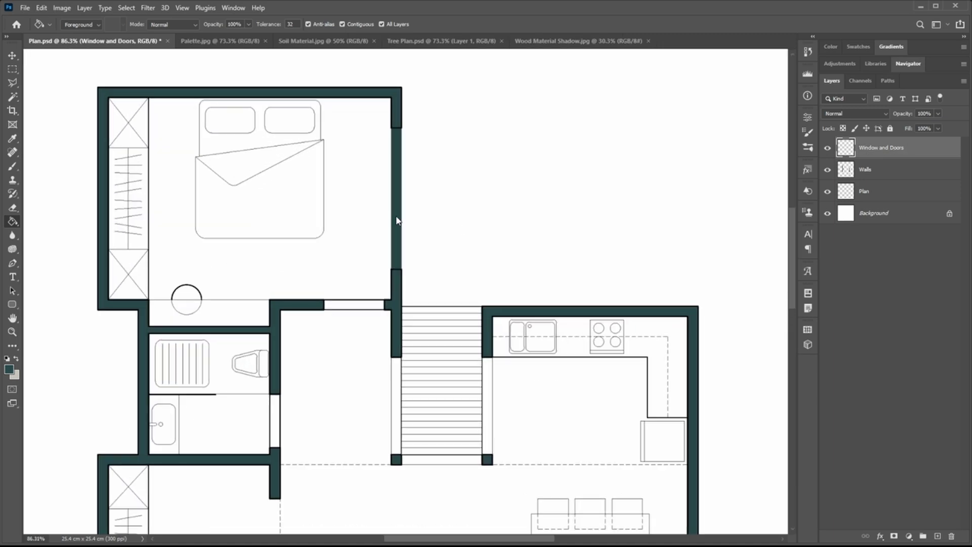
{"action": "left_click_drag", "start_coordinate": [911, 131], "coordinate": [905, 130]}
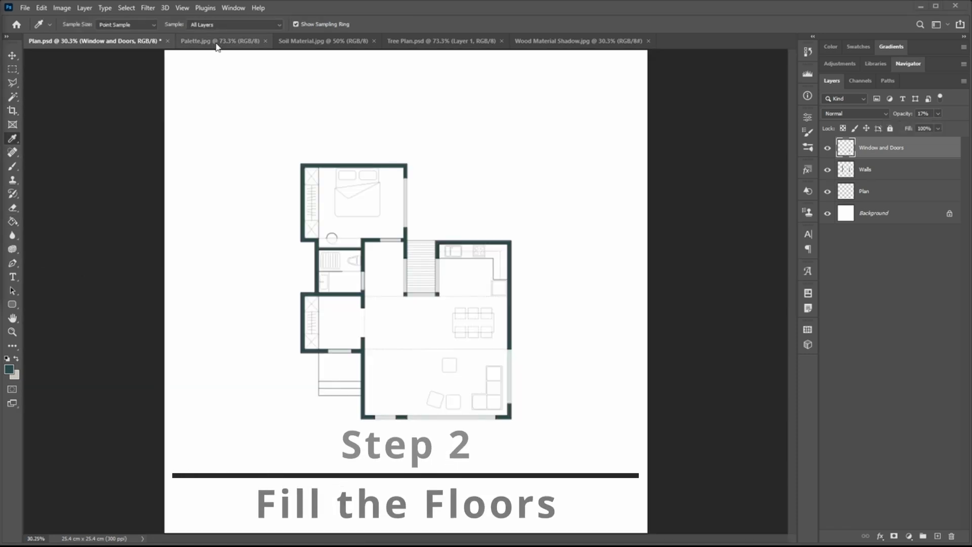
Step: Sample the pale blue-grey swatch from the palette board as the foreground colour and return to the plan
{"action": "left_click", "coordinate": [220, 41]}
{"action": "left_click", "coordinate": [286, 280]}
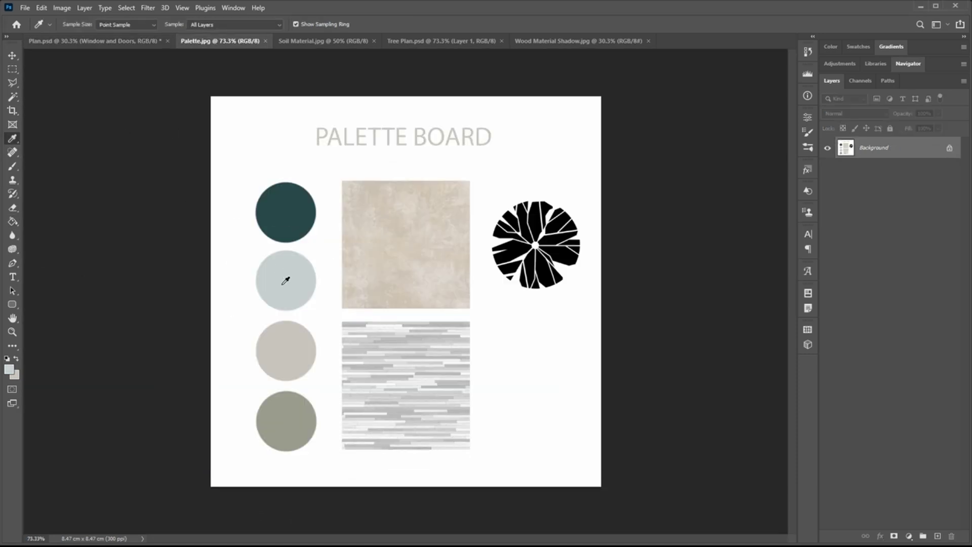
{"action": "left_click", "coordinate": [130, 43]}
Step: Select the bathroom interior with a rectangular marquee along the inner wall faces
{"action": "key", "text": "m"}
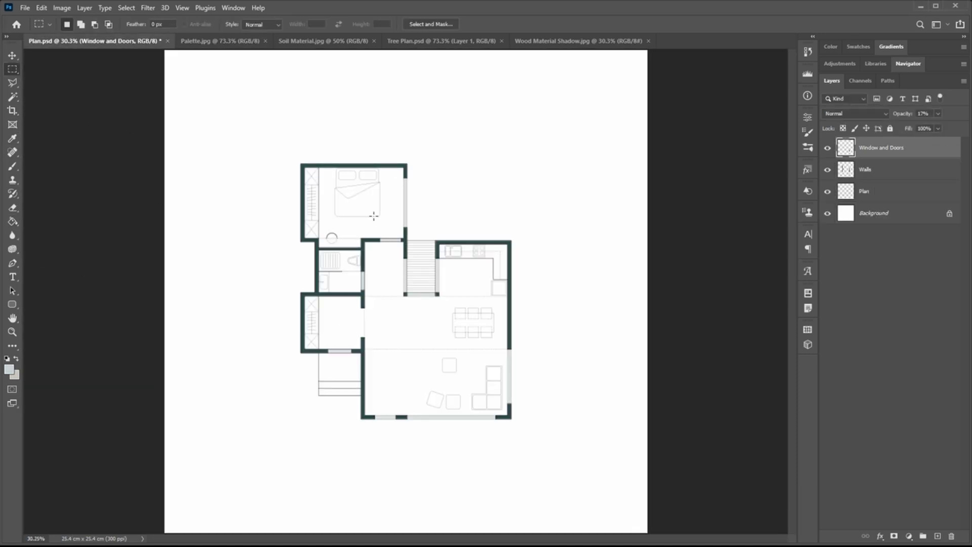
{"action": "scroll", "coordinate": [365, 217], "scroll_direction": "up", "scroll_amount": 11}
{"action": "left_click_drag", "start_coordinate": [428, 328], "coordinate": [405, 228]}
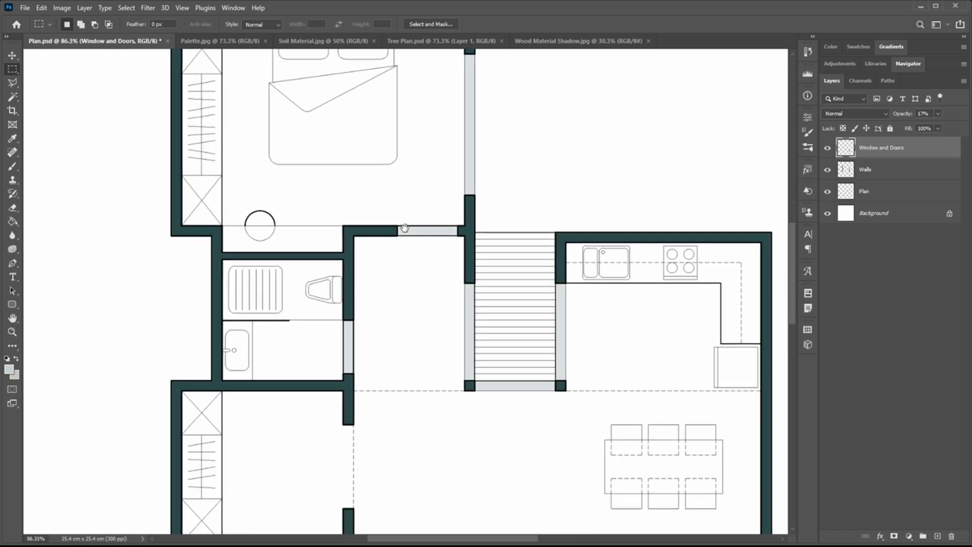
{"action": "scroll", "coordinate": [345, 329], "scroll_direction": "up", "scroll_amount": 4}
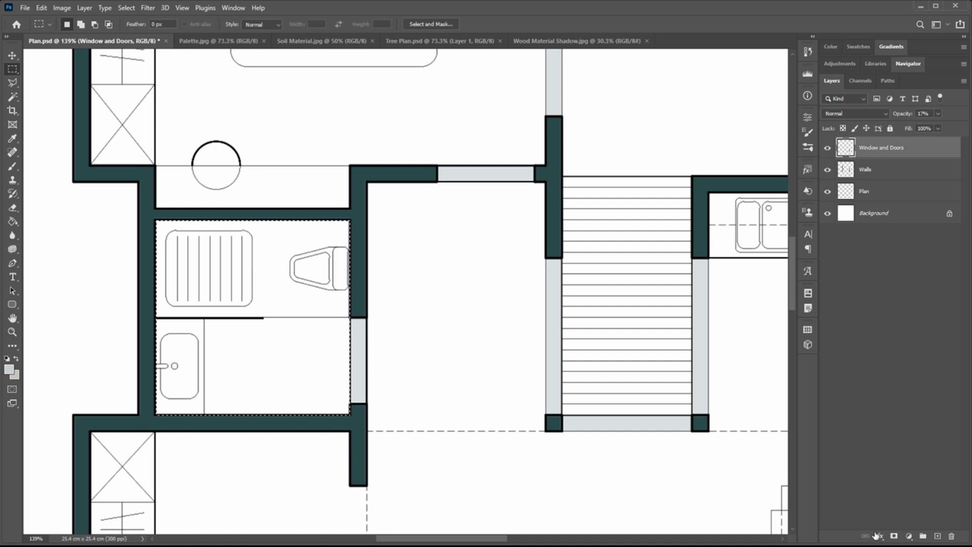
Step: Add a new layer named Wet Spaces above the Window and Doors layer
{"action": "left_click", "coordinate": [938, 535]}
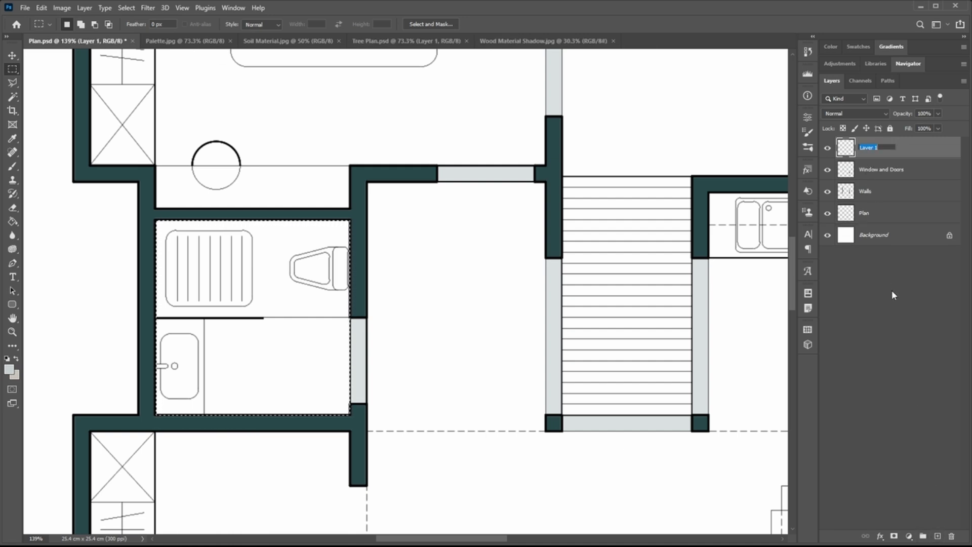
{"action": "type", "text": "Wet"}
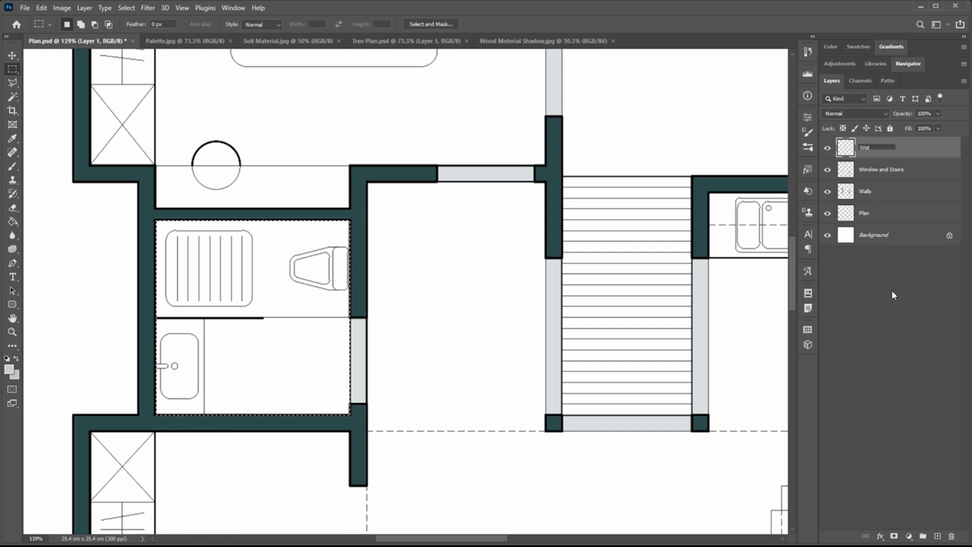
{"action": "type", "text": " Spaces"}
{"action": "key", "text": "Return"}
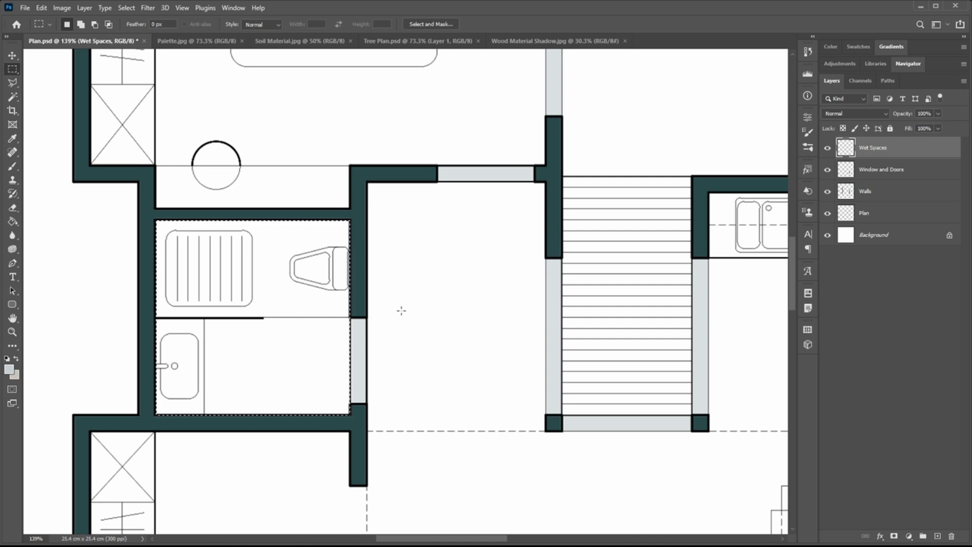
Step: Fill the bathroom selection with pale blue-grey and set the Wet Spaces layer's blend mode to Multiply
{"action": "left_click", "coordinate": [13, 222]}
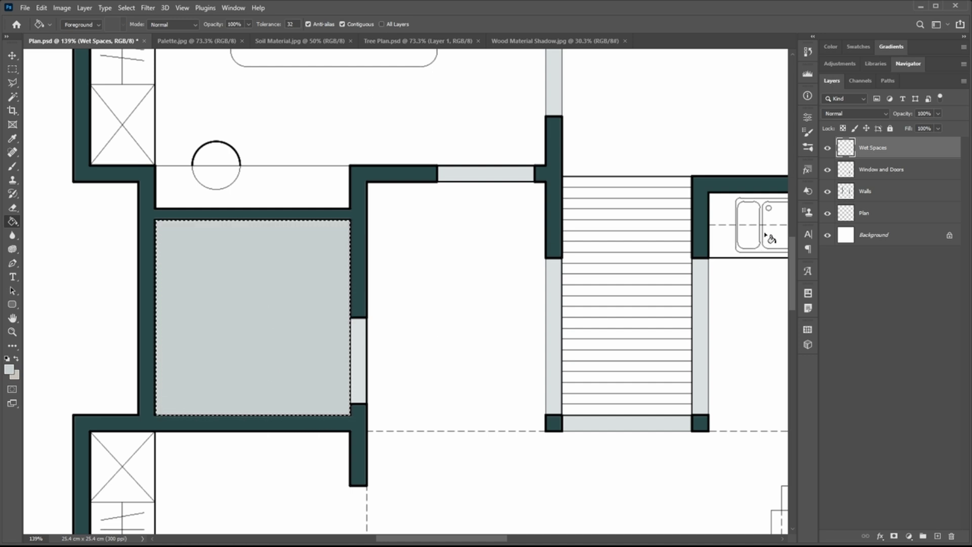
{"action": "left_click", "coordinate": [861, 113]}
{"action": "left_click", "coordinate": [860, 159]}
Step: Select the kitchen area from its inner walls to the dashed line and fill it with pale blue-grey
{"action": "scroll", "coordinate": [362, 271], "scroll_direction": "right", "scroll_amount": 5}
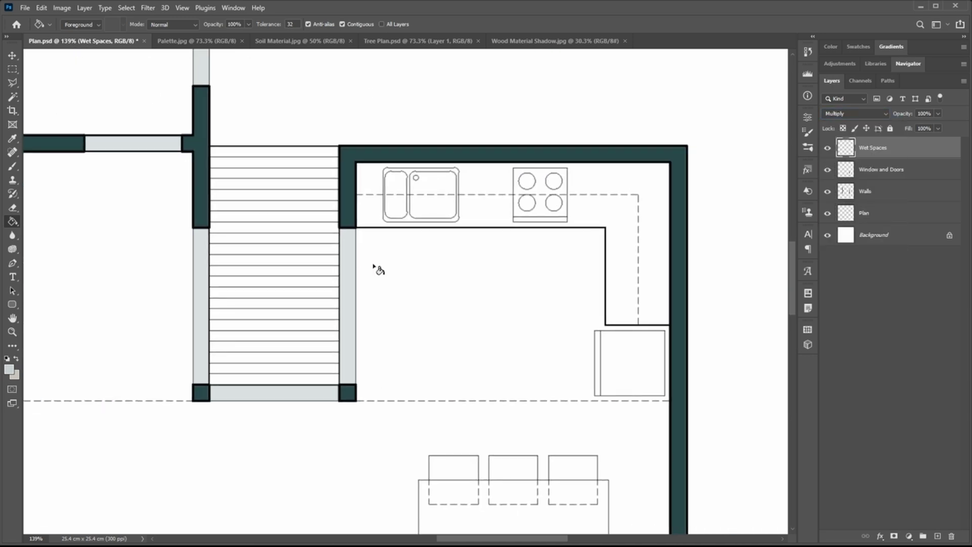
{"action": "scroll", "coordinate": [390, 293], "scroll_direction": "down", "scroll_amount": 3}
{"action": "key", "text": "m"}
{"action": "scroll", "coordinate": [384, 218], "scroll_direction": "up", "scroll_amount": 4}
{"action": "mouse_move", "coordinate": [346, 178]}
{"action": "left_mouse_down"}
{"action": "mouse_move", "coordinate": [701, 438]}
{"action": "mouse_move", "coordinate": [693, 442]}
{"action": "left_mouse_up"}
{"action": "key", "text": "g"}
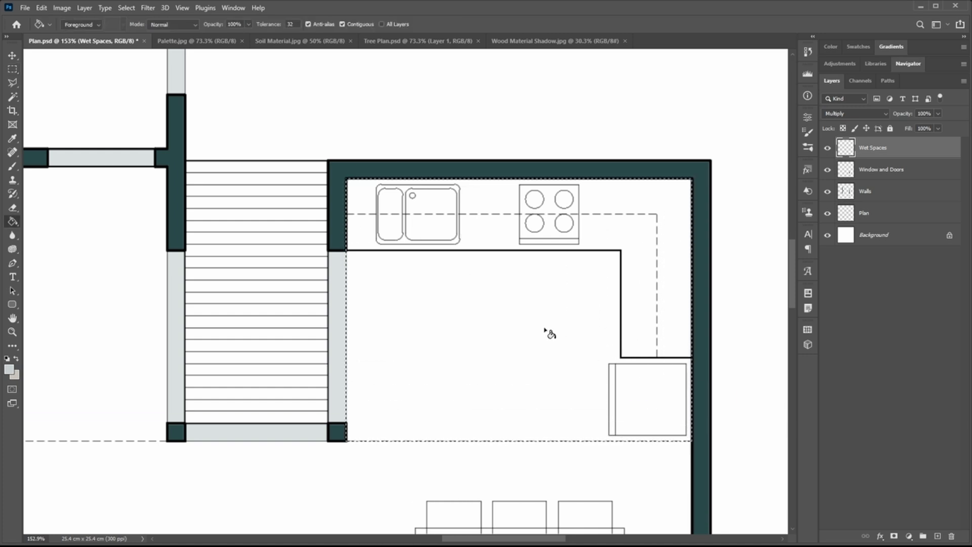
{"action": "left_click", "coordinate": [545, 329]}
{"action": "scroll", "coordinate": [545, 332], "scroll_direction": "down", "scroll_amount": 10}
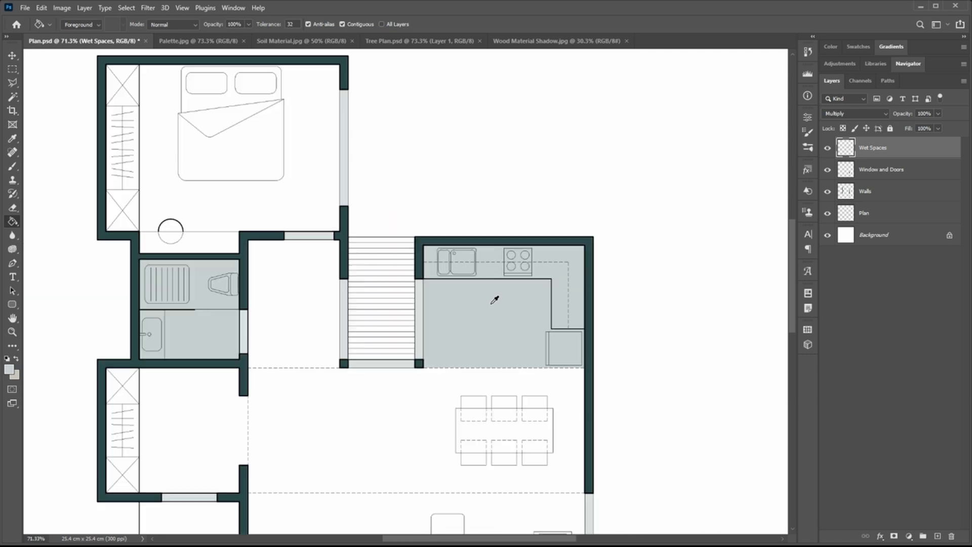
{"action": "left_click_drag", "start_coordinate": [459, 292], "coordinate": [444, 288]}
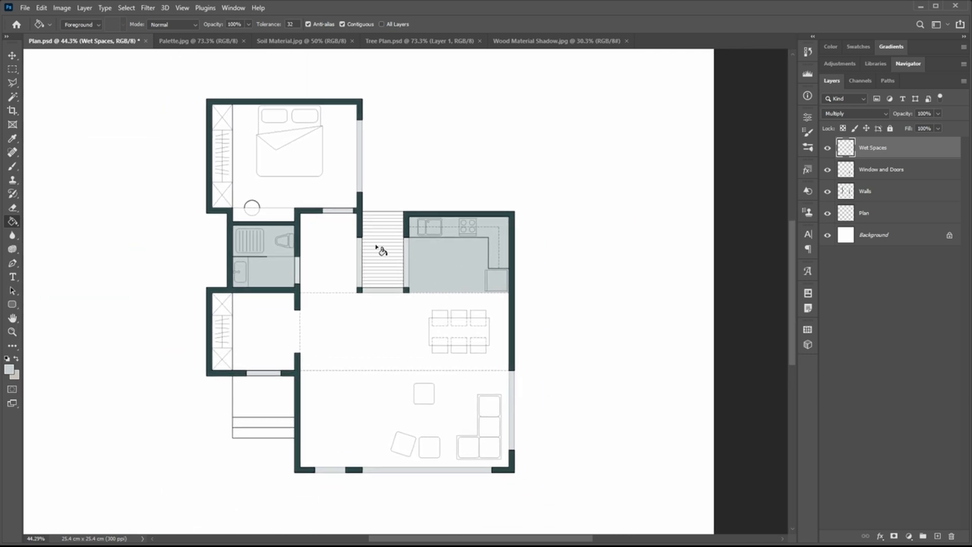
Step: Sample the warm beige-grey swatch from the palette board and add a new layer named Space 02 to the plan
{"action": "left_click", "coordinate": [190, 41]}
{"action": "left_click", "coordinate": [115, 40]}
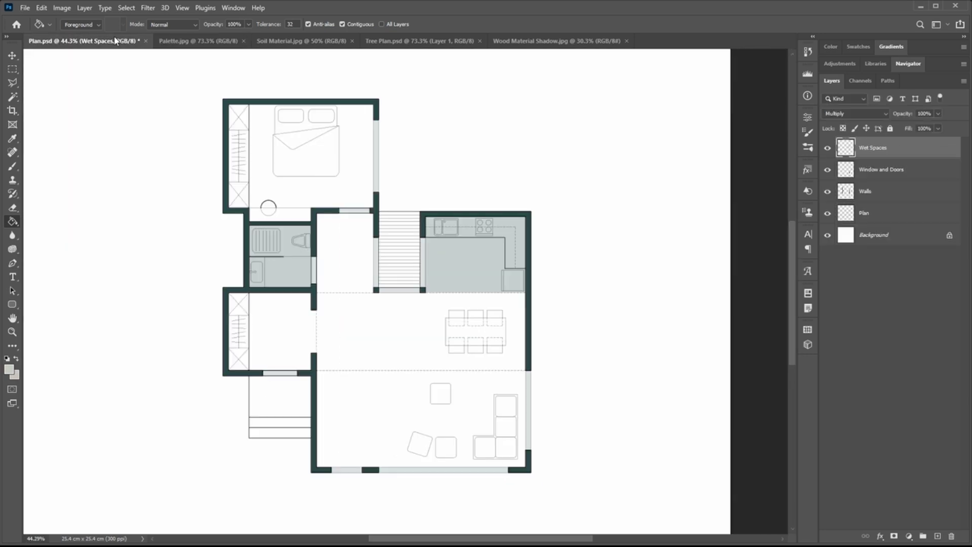
{"action": "left_click", "coordinate": [12, 68]}
{"action": "scroll", "coordinate": [330, 143], "scroll_direction": "up", "scroll_amount": 5}
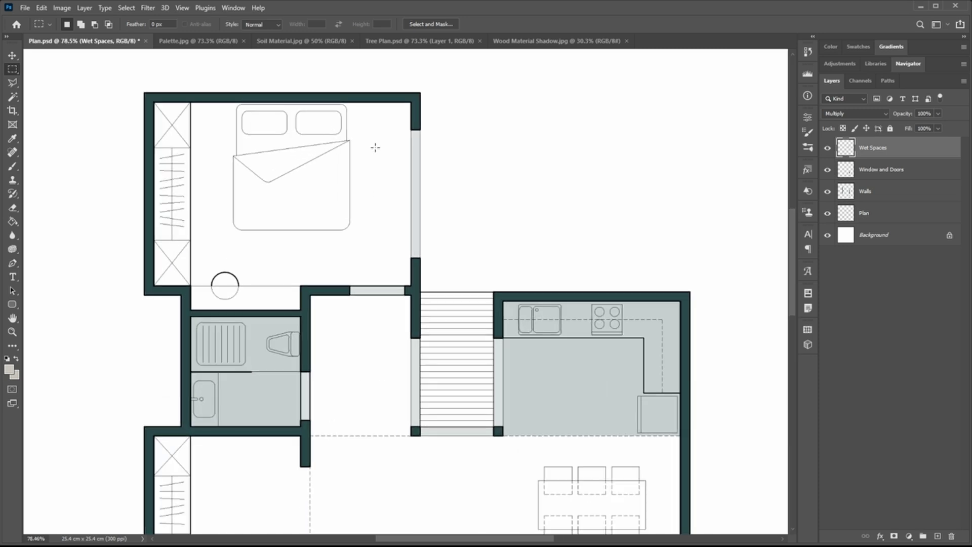
{"action": "left_click", "coordinate": [937, 537]}
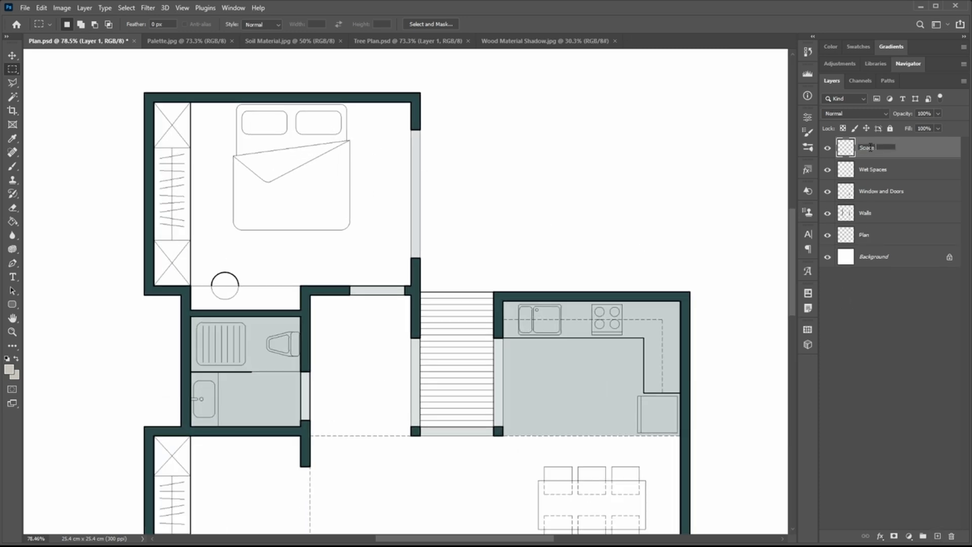
{"action": "key", "text": "Return"}
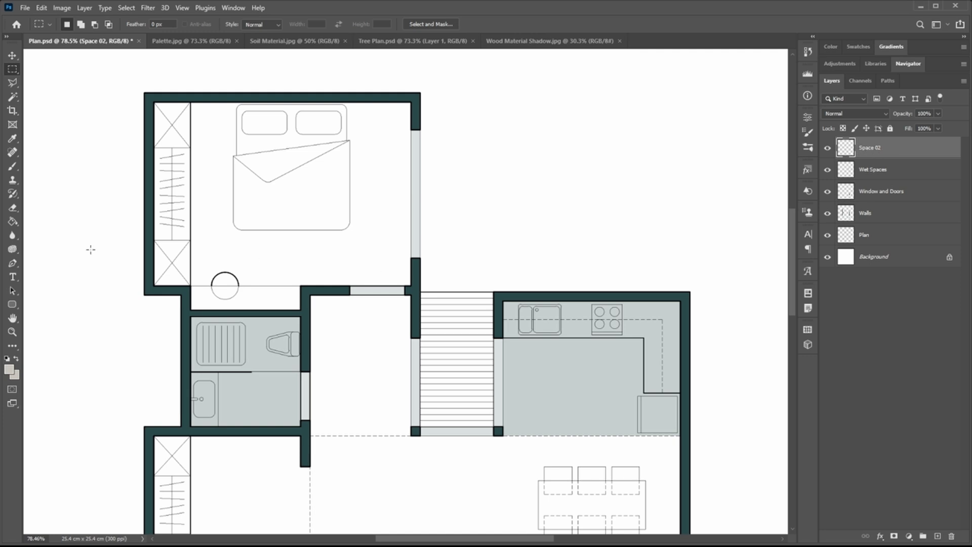
Step: Fill the bed, its pillows and blanket, and the bedroom floor with beige-grey on the Space 02 layer
{"action": "left_click", "coordinate": [14, 222]}
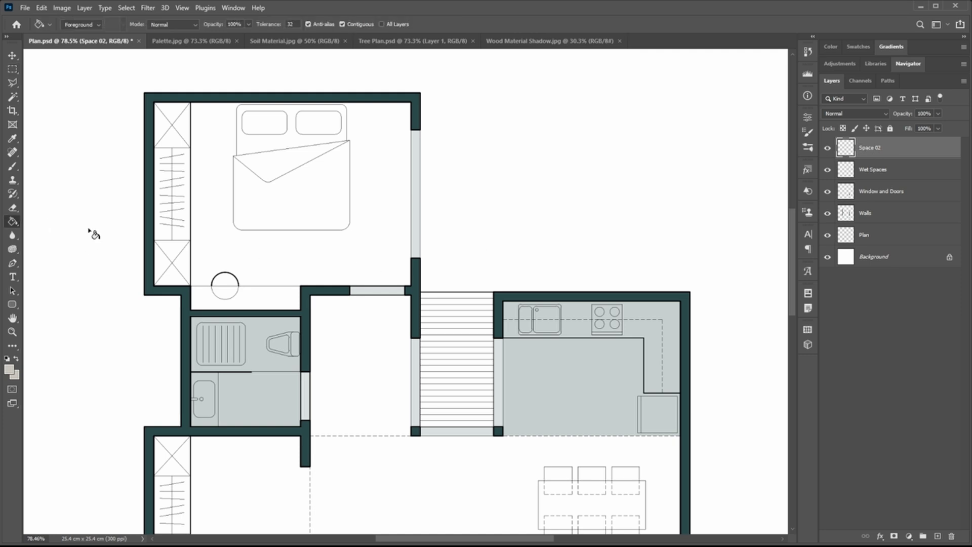
{"action": "left_click", "coordinate": [315, 130]}
{"action": "left_click", "coordinate": [272, 130]}
{"action": "left_click", "coordinate": [278, 147]}
{"action": "left_click", "coordinate": [281, 167]}
{"action": "left_click", "coordinate": [290, 200]}
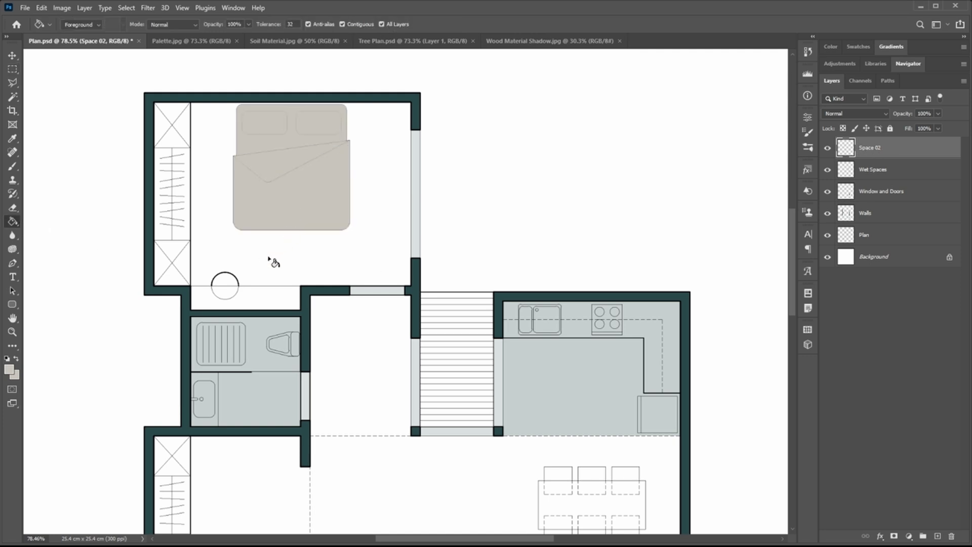
{"action": "left_click", "coordinate": [269, 258]}
Step: Fill the bedroom wardrobe, round table and recess below with beige-grey, and set the Space 02 layer's blend mode to Multiply
{"action": "left_click", "coordinate": [185, 130]}
{"action": "left_click", "coordinate": [174, 116]}
{"action": "left_click", "coordinate": [164, 130]}
{"action": "left_click", "coordinate": [183, 162]}
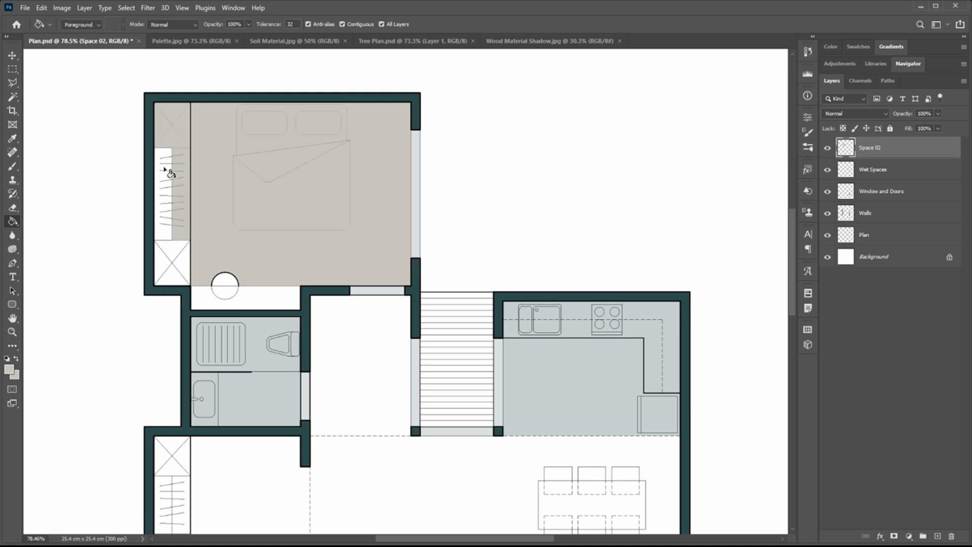
{"action": "left_click", "coordinate": [165, 166]}
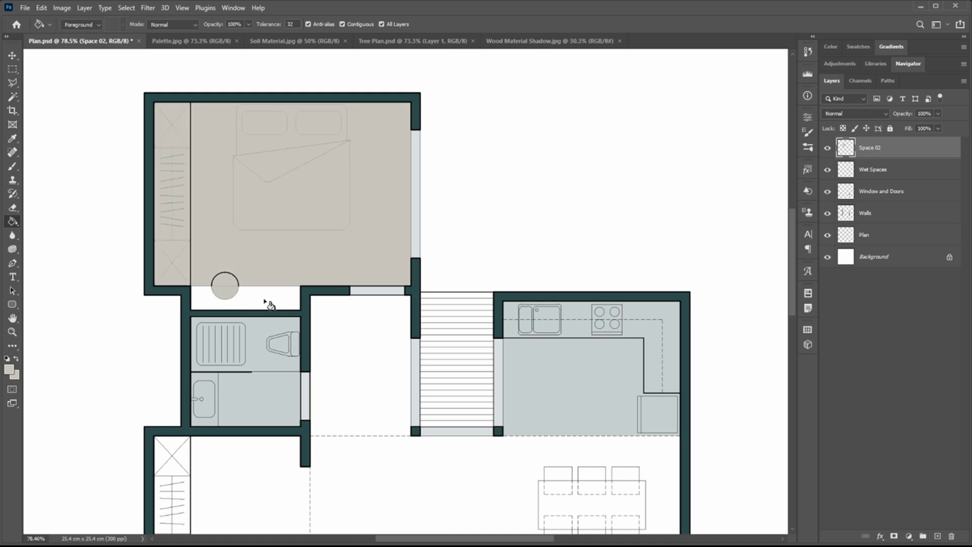
{"action": "left_click", "coordinate": [267, 305]}
{"action": "left_click", "coordinate": [856, 113]}
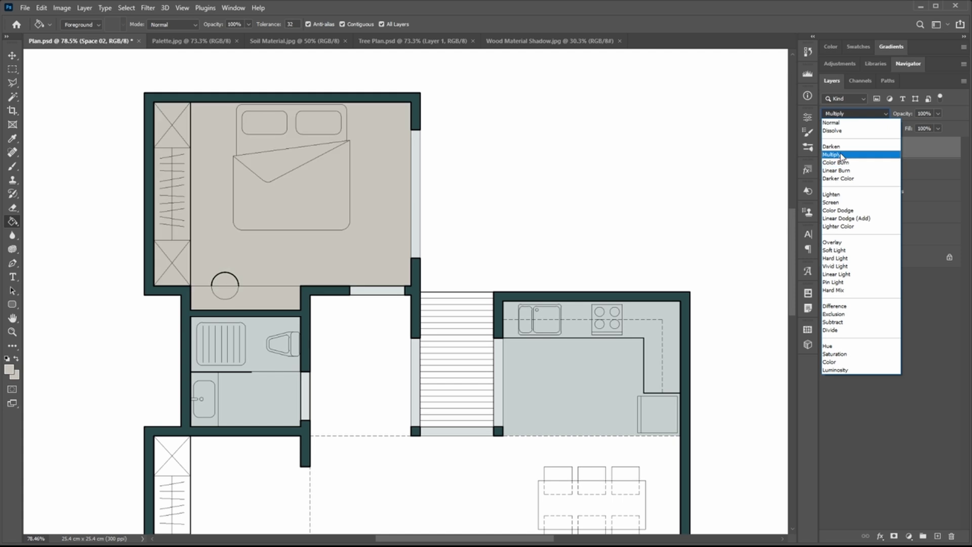
{"action": "left_click", "coordinate": [841, 155]}
Step: Fill all compartments of the wardrobe in the small room below the bathroom with beige-grey on the Space 02 layer
{"action": "scroll", "coordinate": [516, 239], "scroll_direction": "down", "scroll_amount": 5}
{"action": "scroll", "coordinate": [516, 239], "scroll_direction": "right", "scroll_amount": 2}
{"action": "left_click_drag", "start_coordinate": [303, 307], "coordinate": [461, 269]}
{"action": "left_click", "coordinate": [227, 195]}
{"action": "left_click", "coordinate": [229, 224]}
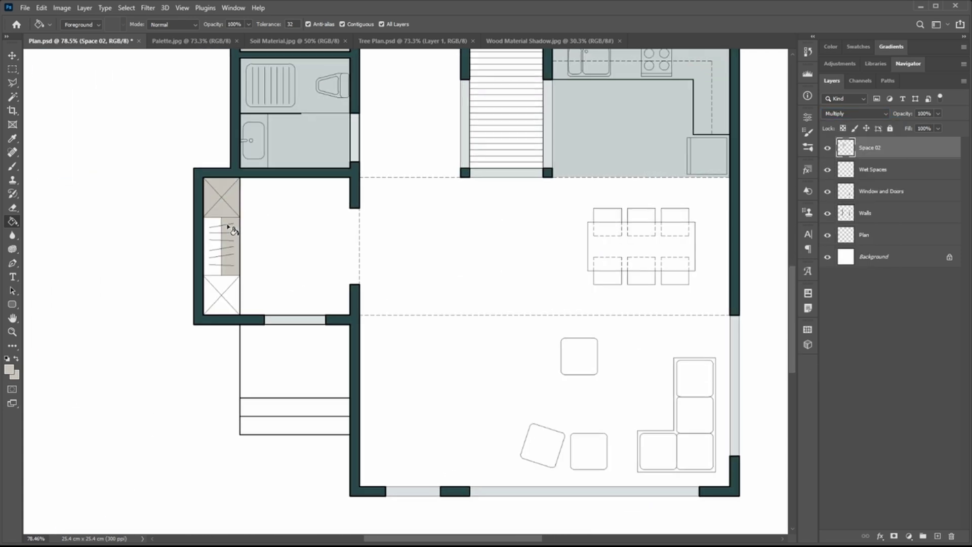
{"action": "left_click", "coordinate": [219, 263]}
{"action": "left_click", "coordinate": [226, 285]}
{"action": "left_click", "coordinate": [216, 300]}
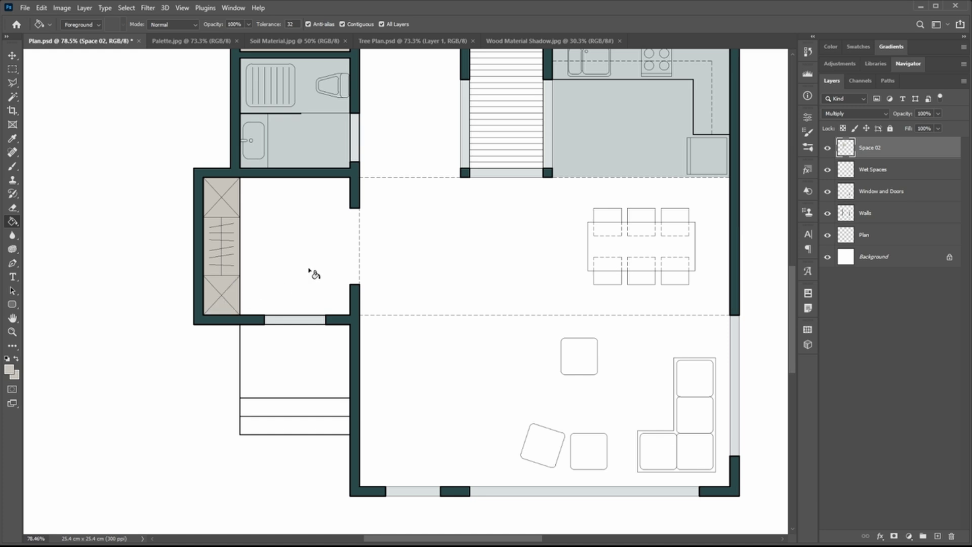
Step: Select the small room's floor up to the dashed line in its wall opening and fill it with beige-grey
{"action": "scroll", "coordinate": [312, 273], "scroll_direction": "down", "scroll_amount": 3}
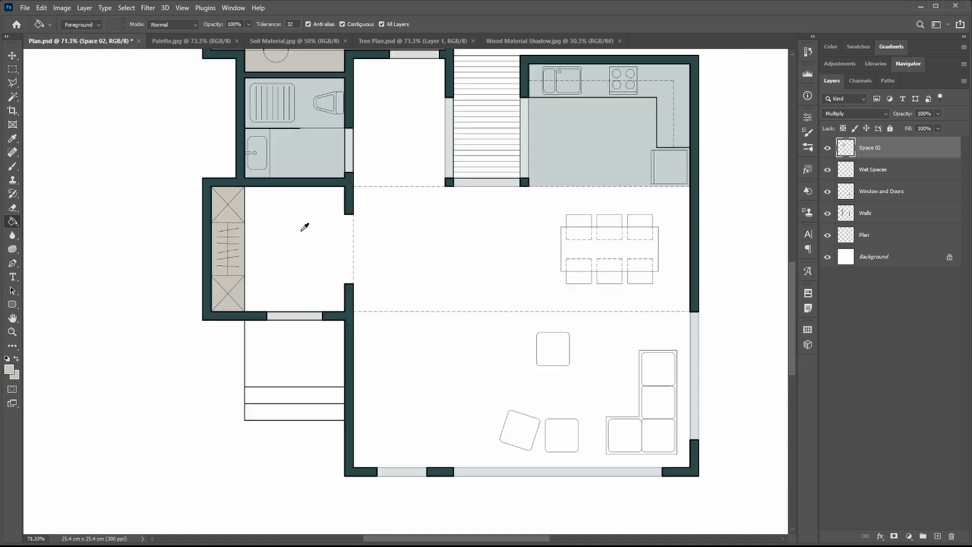
{"action": "key", "text": "m"}
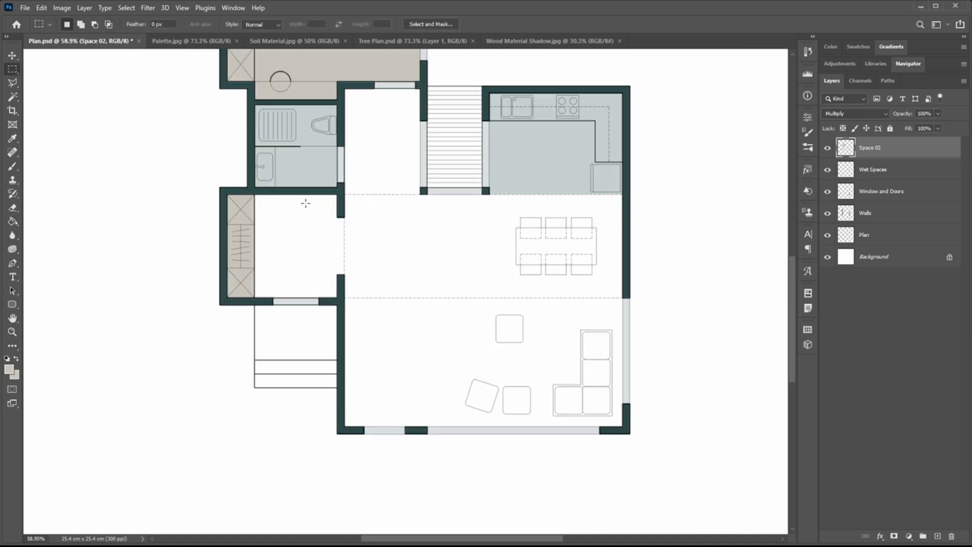
{"action": "scroll", "coordinate": [299, 203], "scroll_direction": "up", "scroll_amount": 4}
{"action": "left_click_drag", "start_coordinate": [186, 182], "coordinate": [379, 424]}
{"action": "scroll", "coordinate": [409, 256], "scroll_direction": "up", "scroll_amount": 5}
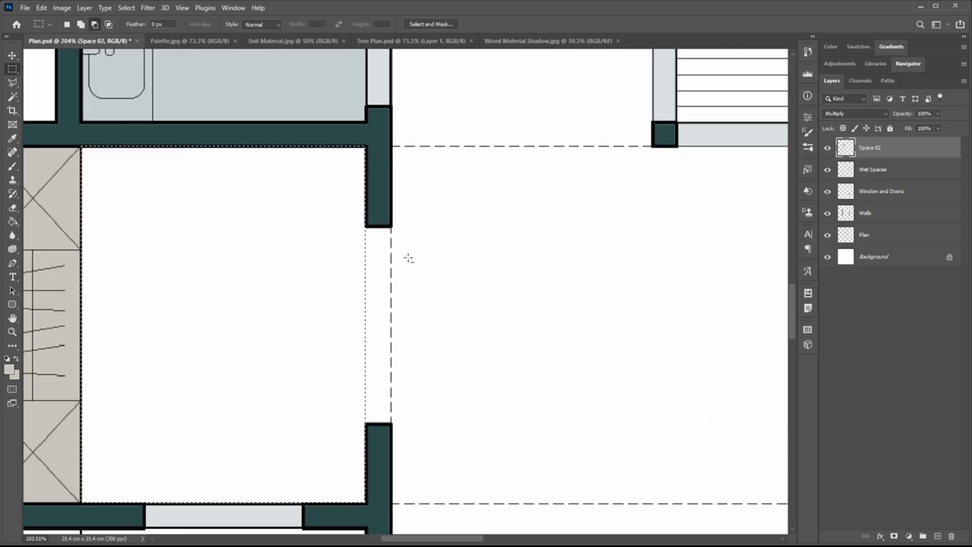
{"action": "left_click_drag", "start_coordinate": [396, 237], "coordinate": [311, 497]}
{"action": "scroll", "coordinate": [336, 267], "scroll_direction": "down", "scroll_amount": 5}
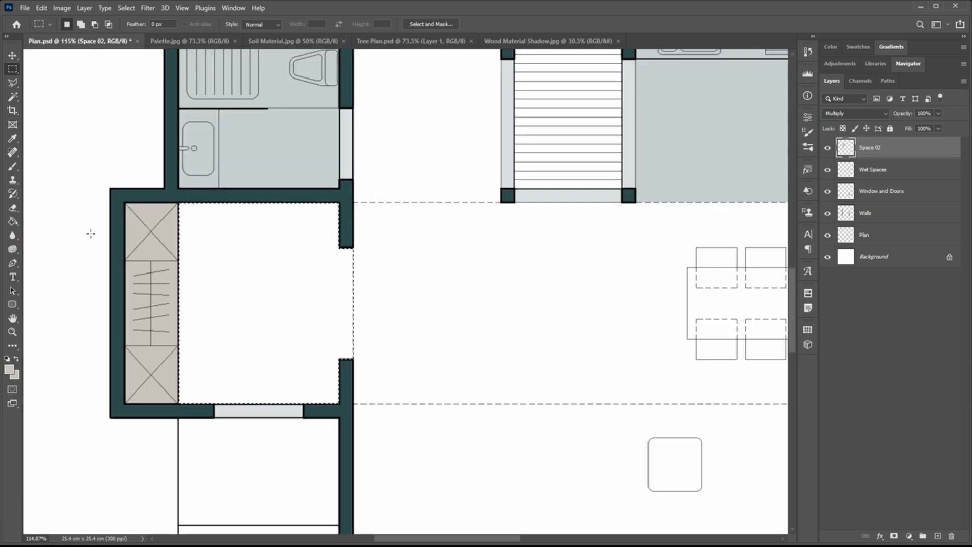
{"action": "left_click", "coordinate": [13, 221]}
{"action": "left_click", "coordinate": [244, 271]}
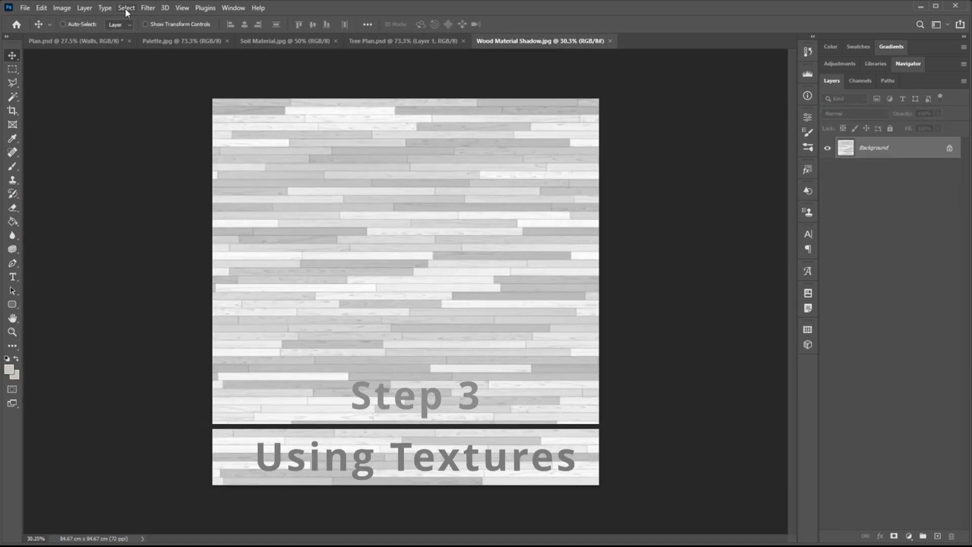
Step: Copy the whole wood texture from Wood Material Shadow.jpg and paste it into Plan.psd
{"action": "left_click", "coordinate": [126, 7]}
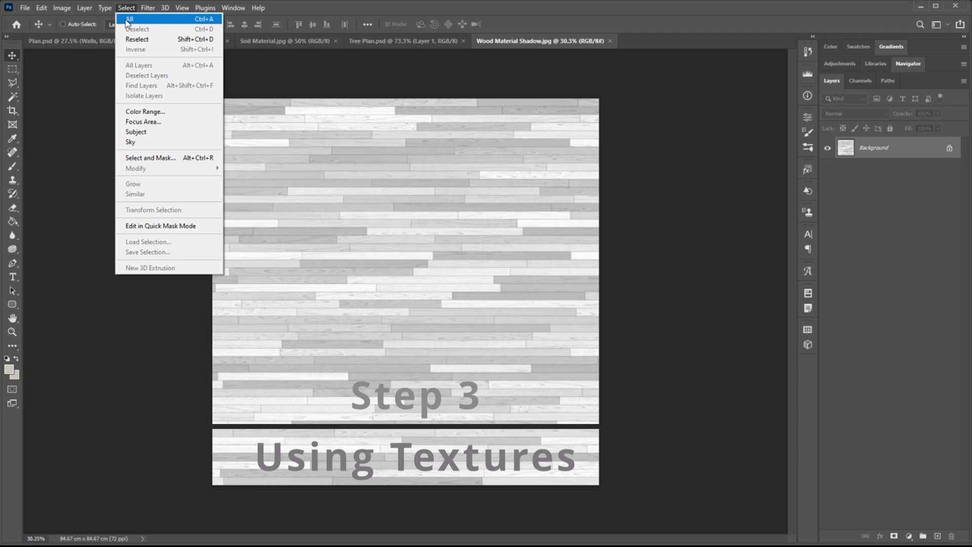
{"action": "left_click", "coordinate": [129, 19]}
{"action": "left_click", "coordinate": [41, 8]}
{"action": "left_click", "coordinate": [64, 80]}
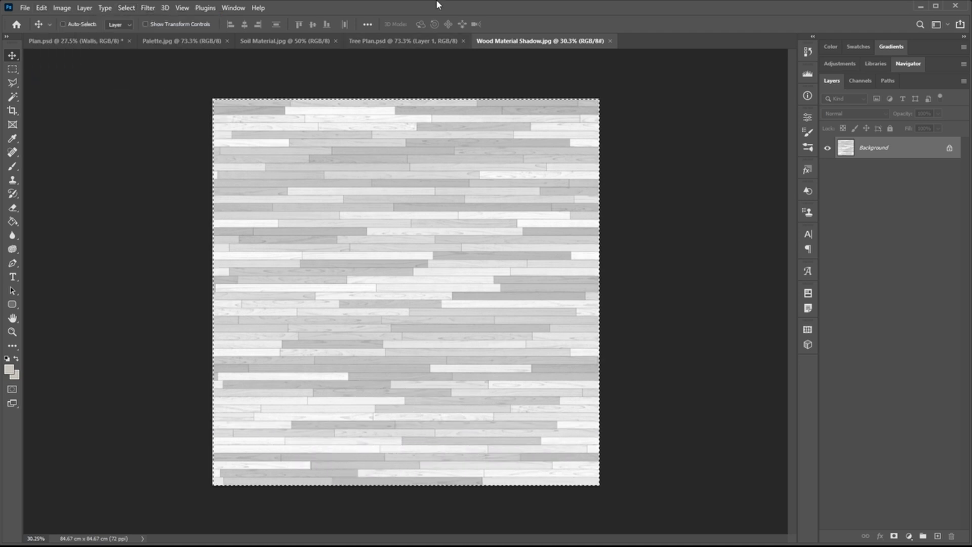
{"action": "left_click", "coordinate": [101, 41]}
{"action": "left_click", "coordinate": [41, 8]}
{"action": "left_click", "coordinate": [60, 102]}
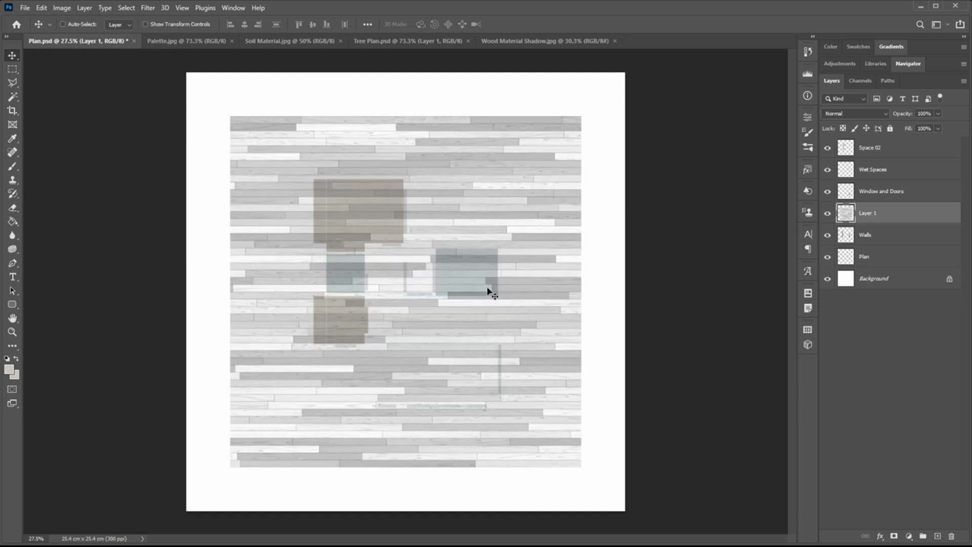
Step: Move the pasted texture layer above all others, rename it Wood and set its blend mode to Multiply
{"action": "left_click_drag", "start_coordinate": [911, 214], "coordinate": [899, 161]}
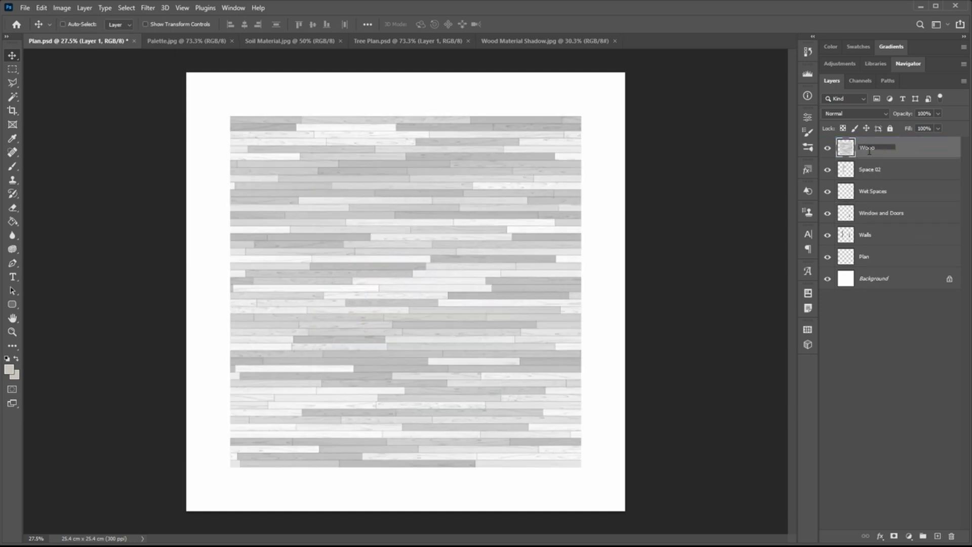
{"action": "key", "text": "Return"}
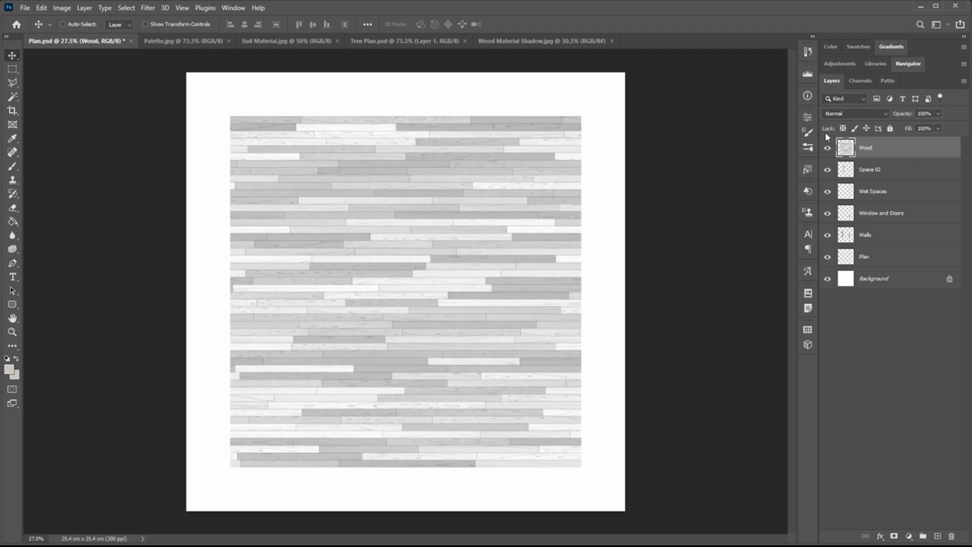
{"action": "left_click", "coordinate": [854, 114]}
{"action": "left_click", "coordinate": [845, 146]}
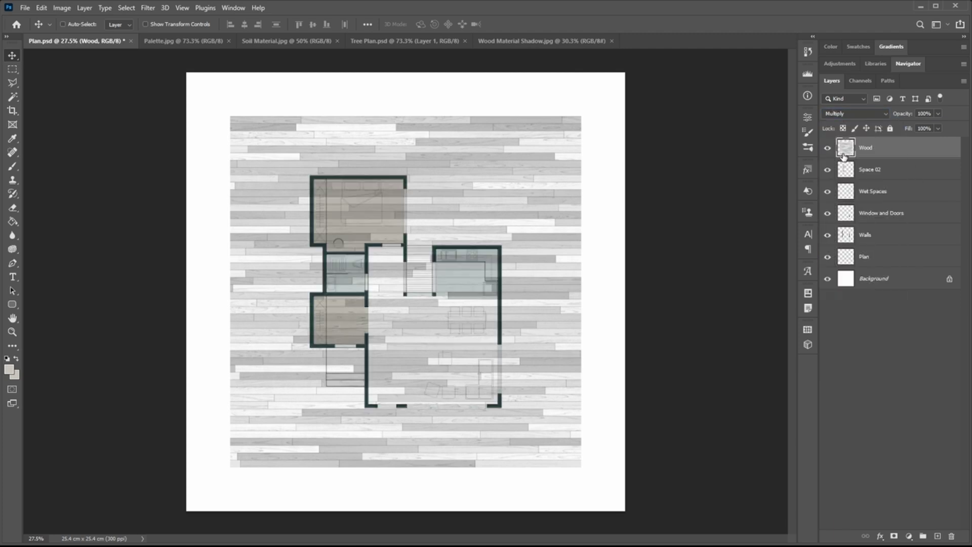
Step: Scale the wood texture down proportionally and fit it into the lower-left inner corner of the living area
{"action": "key", "text": "ctrl+t"}
{"action": "left_click_drag", "start_coordinate": [580, 116], "coordinate": [482, 186]}
{"action": "left_click_drag", "start_coordinate": [532, 168], "coordinate": [491, 189]}
{"action": "left_click_drag", "start_coordinate": [425, 312], "coordinate": [459, 350]}
{"action": "scroll", "coordinate": [437, 376], "scroll_direction": "up", "scroll_amount": 4}
{"action": "scroll", "coordinate": [452, 409], "scroll_direction": "up", "scroll_amount": 10}
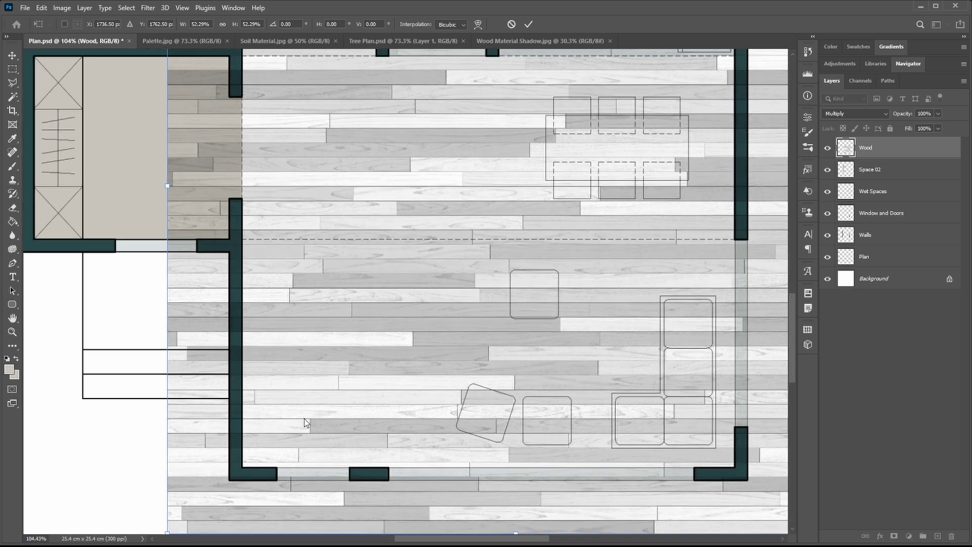
{"action": "left_click_drag", "start_coordinate": [322, 400], "coordinate": [384, 345]}
{"action": "scroll", "coordinate": [385, 339], "scroll_direction": "down", "scroll_amount": 9}
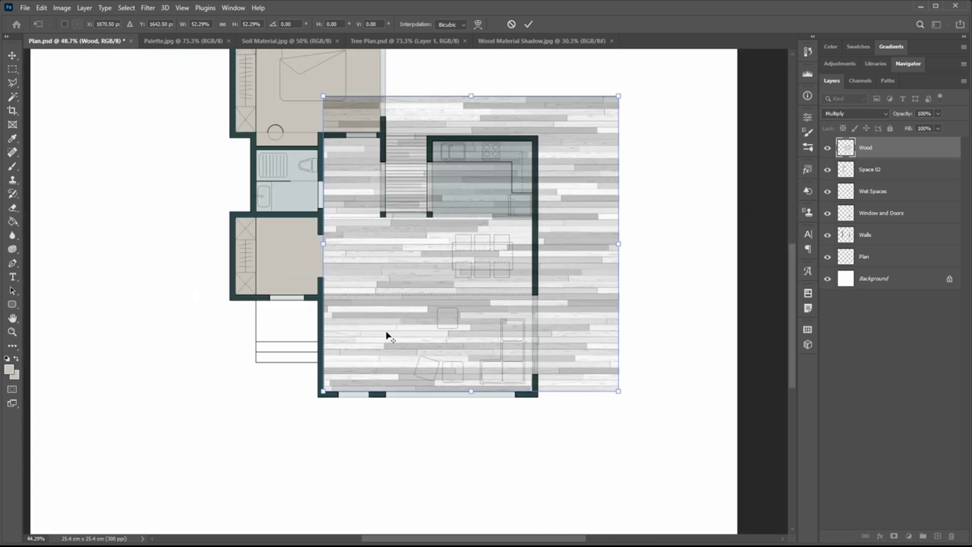
{"action": "left_click_drag", "start_coordinate": [625, 104], "coordinate": [378, 224]}
{"action": "key", "text": "Return"}
Step: Duplicate the wood texture to its right, align the seam, and merge the two wood layers
{"action": "scroll", "coordinate": [436, 347], "scroll_direction": "up", "scroll_amount": 5}
{"action": "left_click_drag", "start_coordinate": [348, 340], "coordinate": [530, 330]}
{"action": "scroll", "coordinate": [441, 328], "scroll_direction": "up", "scroll_amount": 14}
{"action": "left_click_drag", "start_coordinate": [445, 332], "coordinate": [426, 332]}
{"action": "key", "text": "alt+shift"}
{"action": "left_click", "coordinate": [893, 167], "text": "shift"}
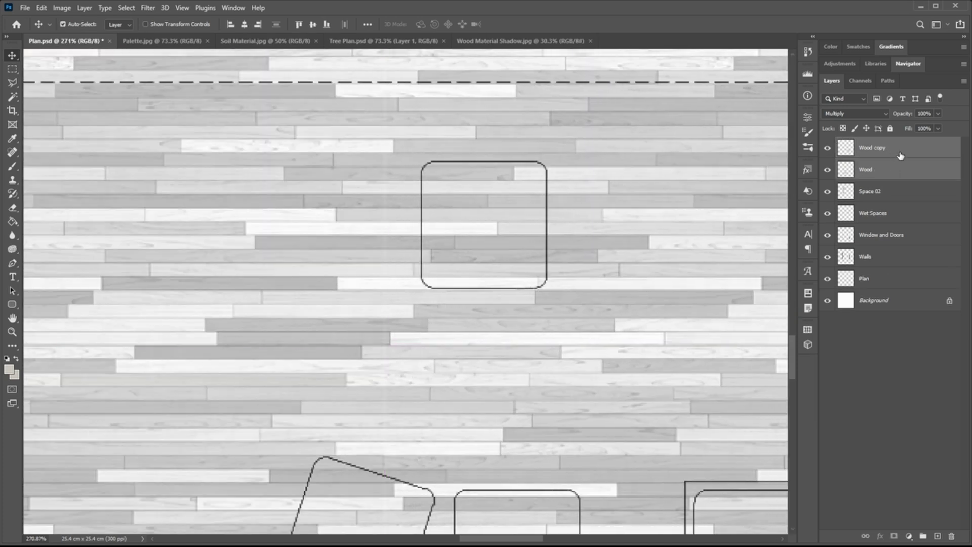
{"action": "right_click", "coordinate": [904, 149]}
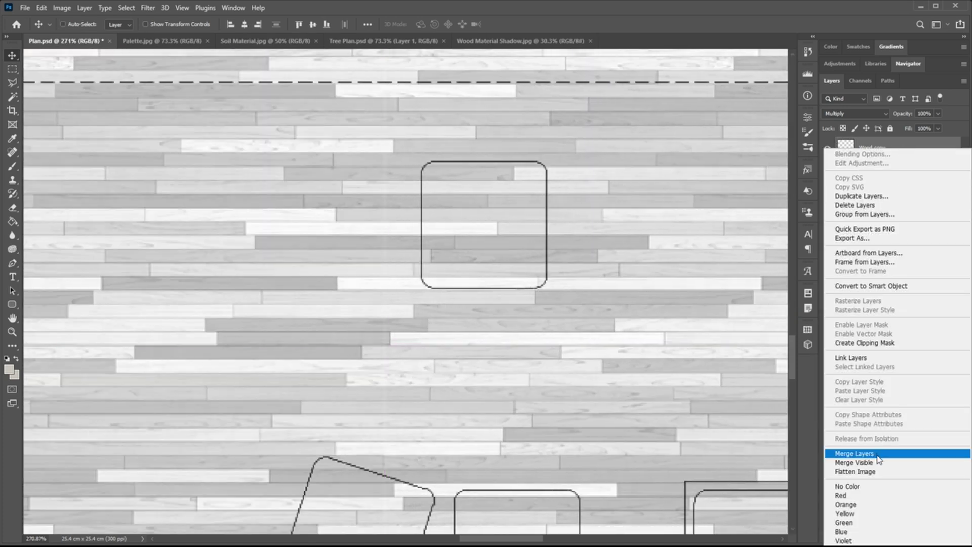
{"action": "left_click", "coordinate": [861, 454]}
Step: Duplicate the merged wood strip directly above the original and align its planks along the seam
{"action": "scroll", "coordinate": [505, 325], "scroll_direction": "down", "scroll_amount": 6}
{"action": "left_click_drag", "start_coordinate": [521, 340], "coordinate": [538, 191]}
{"action": "scroll", "coordinate": [378, 248], "scroll_direction": "up", "scroll_amount": 17}
{"action": "left_click_drag", "start_coordinate": [353, 239], "coordinate": [353, 248]}
{"action": "scroll", "coordinate": [378, 310], "scroll_direction": "down", "scroll_amount": 5}
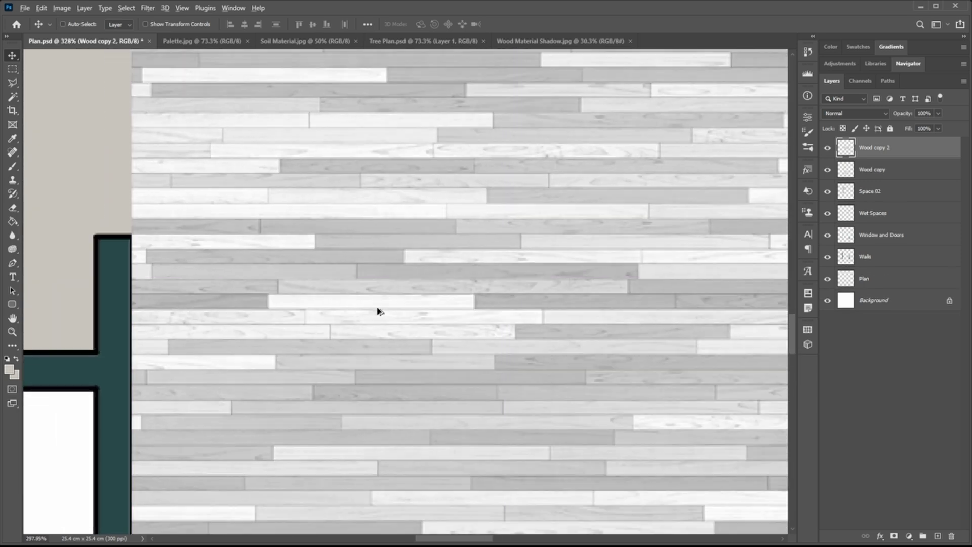
{"action": "left_click", "coordinate": [907, 169], "text": "shift"}
{"action": "right_click", "coordinate": [906, 167]}
{"action": "left_click", "coordinate": [573, 260]}
{"action": "left_click_drag", "start_coordinate": [544, 236], "coordinate": [425, 288]}
{"action": "scroll", "coordinate": [433, 302], "scroll_direction": "down", "scroll_amount": 10}
{"action": "left_click_drag", "start_coordinate": [498, 246], "coordinate": [496, 85]}
{"action": "key", "text": "ctrl+z"}
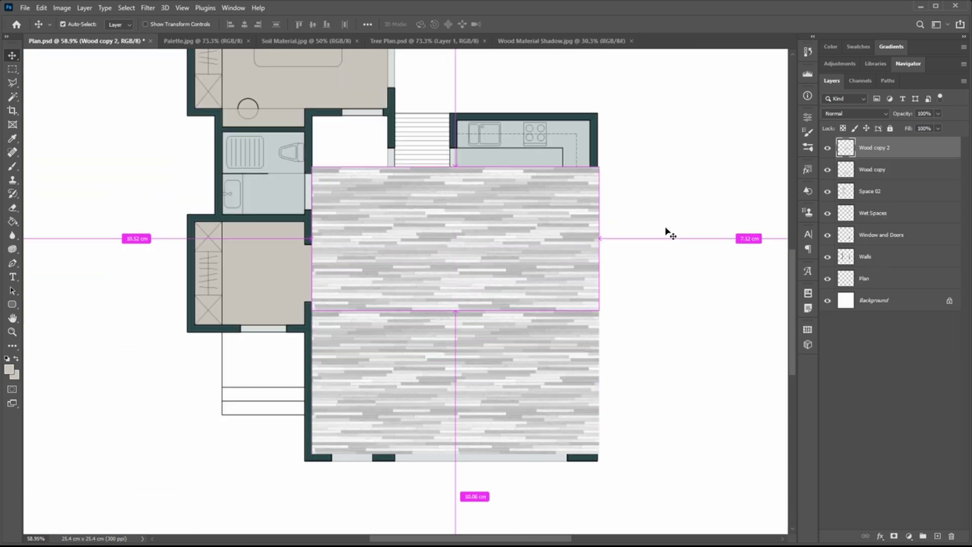
Step: Place another copy of the wood strip above the second one, covering the hallway and kitchen, and align the seam
{"action": "scroll", "coordinate": [475, 311], "scroll_direction": "up", "scroll_amount": 2}
{"action": "left_click_drag", "start_coordinate": [475, 310], "coordinate": [467, 170]}
{"action": "scroll", "coordinate": [365, 196], "scroll_direction": "up", "scroll_amount": 12}
{"action": "left_click_drag", "start_coordinate": [337, 218], "coordinate": [335, 205]}
{"action": "scroll", "coordinate": [350, 248], "scroll_direction": "down", "scroll_amount": 6}
Step: Merge the three wood layers into one and set its blend mode to Multiply
{"action": "left_click", "coordinate": [872, 172], "text": "shift"}
{"action": "left_click", "coordinate": [877, 193], "text": "shift"}
{"action": "right_click", "coordinate": [897, 153]}
{"action": "left_click", "coordinate": [876, 456]}
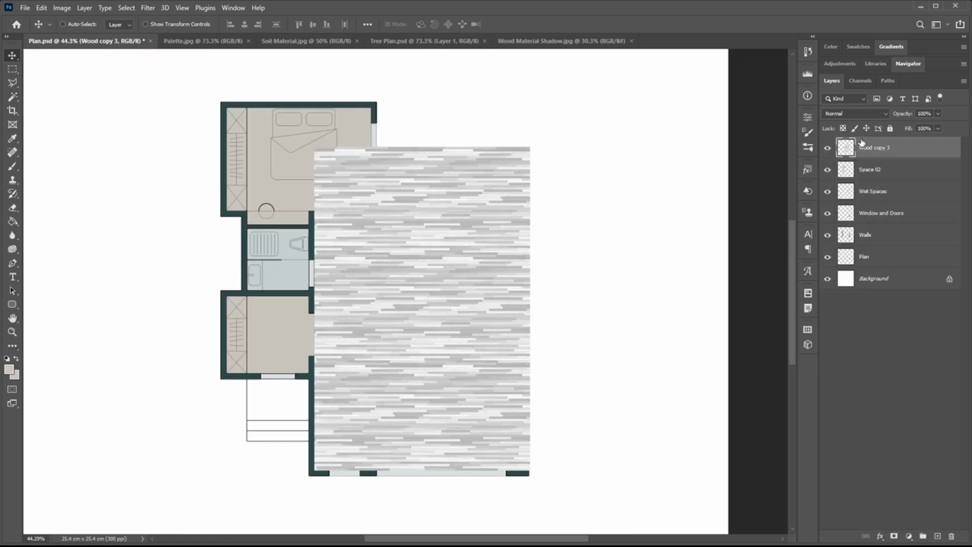
{"action": "left_click", "coordinate": [859, 116]}
{"action": "left_click", "coordinate": [831, 155]}
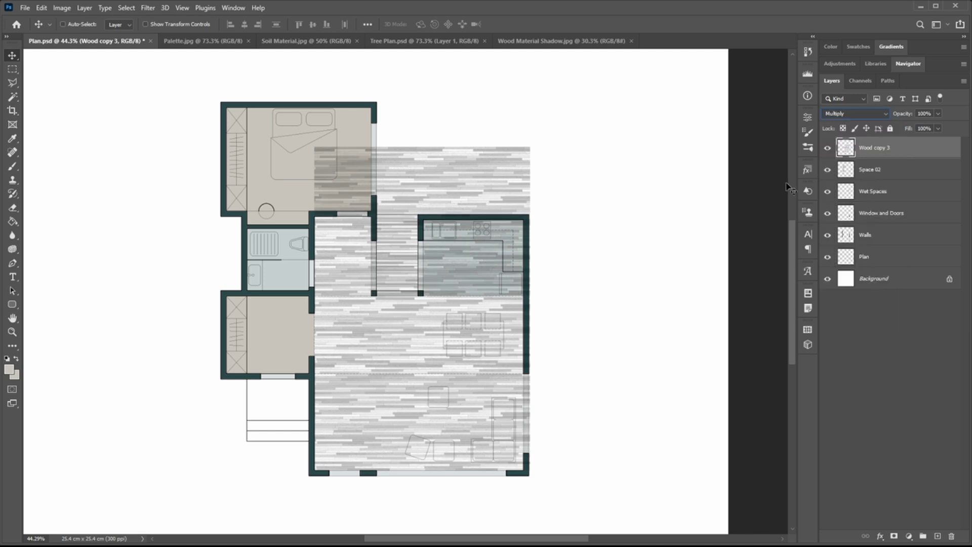
Step: Select the staircase area including its side walls and delete the wood texture there
{"action": "scroll", "coordinate": [463, 200], "scroll_direction": "up", "scroll_amount": 5}
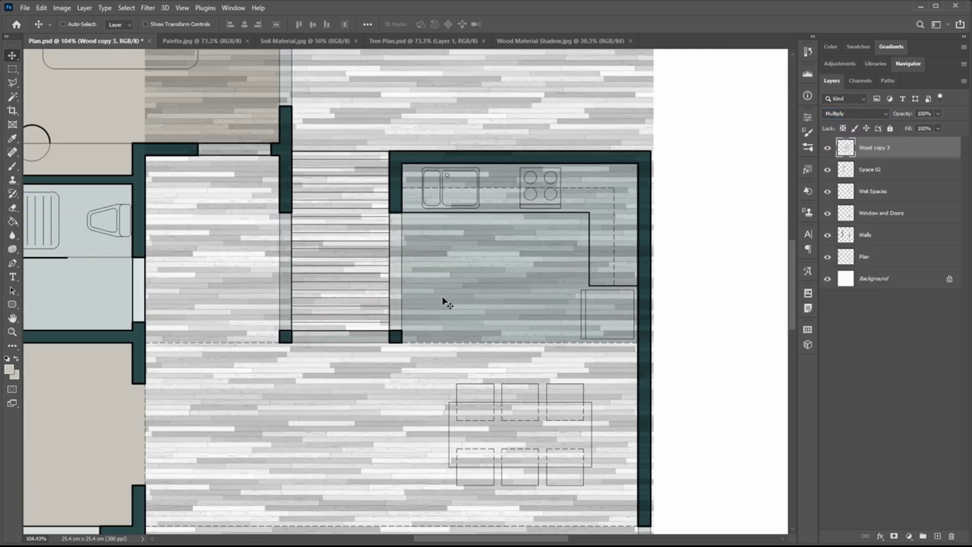
{"action": "key", "text": "m"}
{"action": "left_click_drag", "start_coordinate": [280, 343], "coordinate": [403, 131]}
{"action": "key", "text": "Delete"}
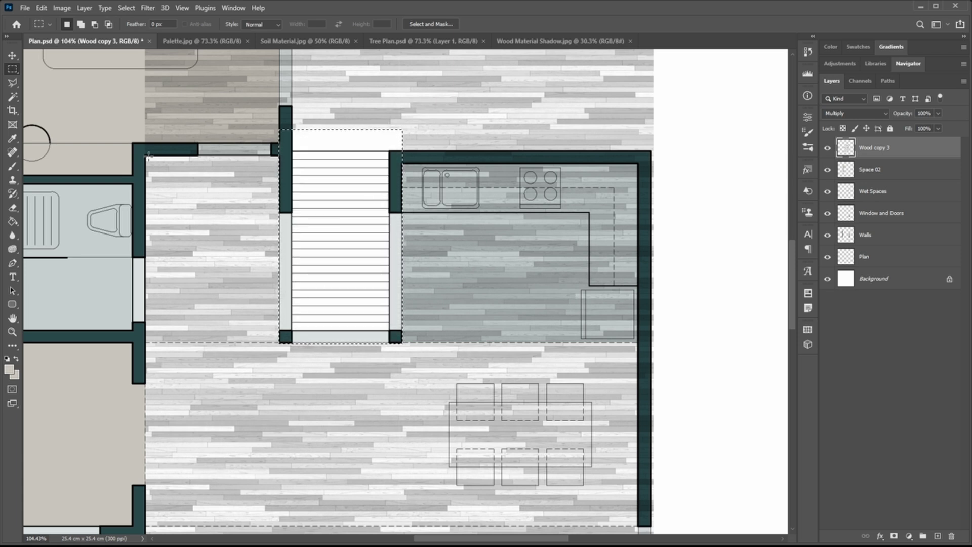
Step: Delete the wood texture that extends above the hallway, over the bedroom and outside the building
{"action": "left_click_drag", "start_coordinate": [145, 157], "coordinate": [365, 105]}
{"action": "key", "text": "ctrl+d"}
{"action": "scroll", "coordinate": [301, 232], "scroll_direction": "down", "scroll_amount": 2}
{"action": "scroll", "coordinate": [302, 235], "scroll_direction": "down", "scroll_amount": 1}
{"action": "left_click_drag", "start_coordinate": [302, 236], "coordinate": [274, 387]}
{"action": "mouse_move", "coordinate": [598, 159]}
{"action": "left_mouse_down"}
{"action": "mouse_move", "coordinate": [133, 301]}
{"action": "mouse_move", "coordinate": [112, 325]}
{"action": "left_mouse_up"}
{"action": "key", "text": "Delete"}
{"action": "scroll", "coordinate": [426, 336], "scroll_direction": "down", "scroll_amount": 2}
{"action": "scroll", "coordinate": [323, 404], "scroll_direction": "up", "scroll_amount": 3}
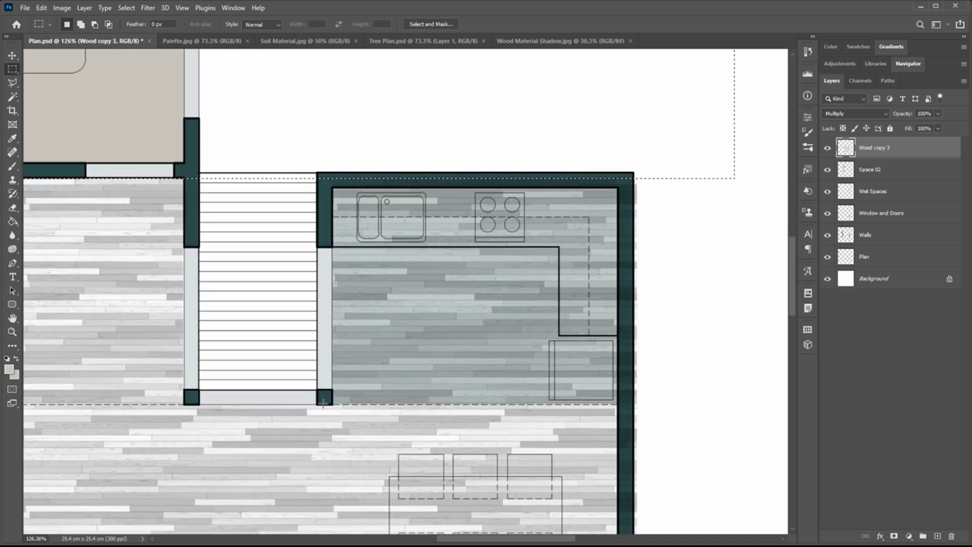
{"action": "left_click_drag", "start_coordinate": [317, 405], "coordinate": [663, 124]}
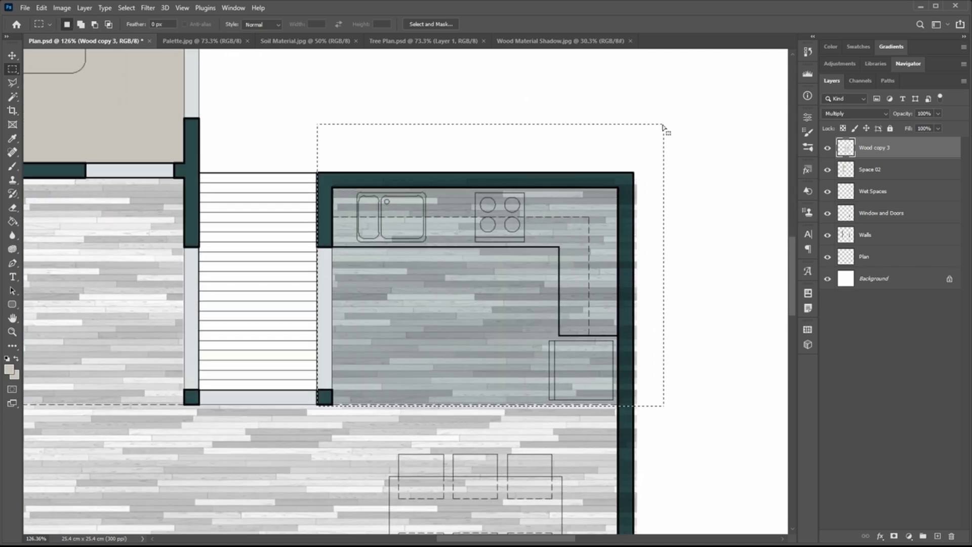
{"action": "key", "text": "Delete"}
{"action": "scroll", "coordinate": [480, 319], "scroll_direction": "down", "scroll_amount": 1}
{"action": "key", "text": "ctrl+z"}
{"action": "scroll", "coordinate": [480, 319], "scroll_direction": "up", "scroll_amount": 2}
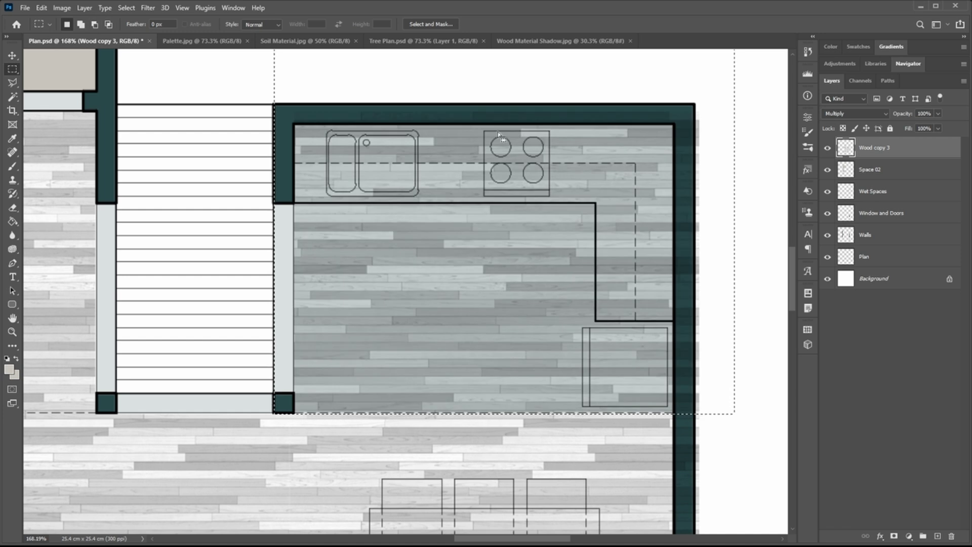
Step: Select the kitchen with its surrounding walls down to the dashed line and delete the wood texture there
{"action": "left_click_drag", "start_coordinate": [756, 78], "coordinate": [275, 413]}
{"action": "key", "text": "Delete"}
{"action": "scroll", "coordinate": [403, 245], "scroll_direction": "down", "scroll_amount": 15}
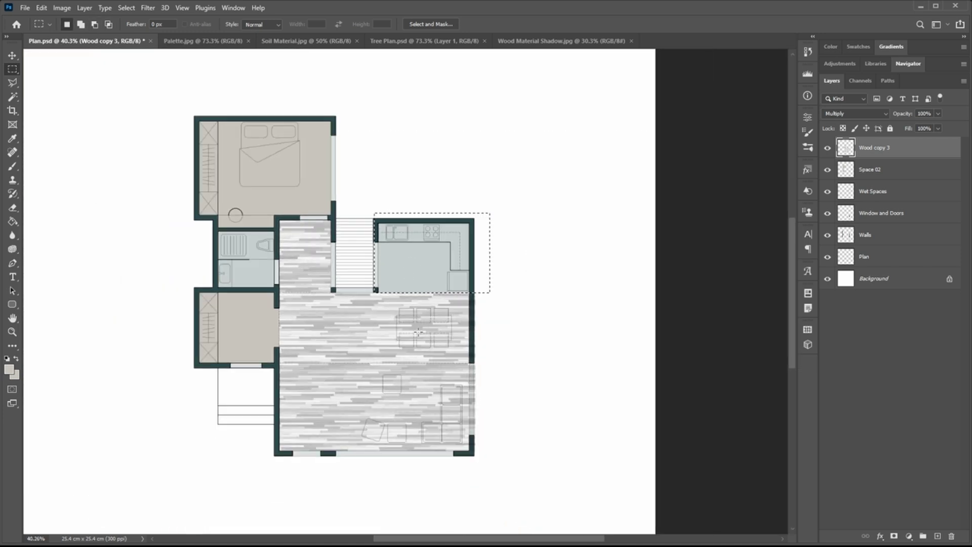
Step: Remove the strip of wood texture overlapping the living area's right outer wall and window
{"action": "left_click_drag", "start_coordinate": [457, 406], "coordinate": [466, 354]}
{"action": "scroll", "coordinate": [467, 354], "scroll_direction": "up", "scroll_amount": 9}
{"action": "scroll", "coordinate": [507, 289], "scroll_direction": "down", "scroll_amount": 3}
{"action": "left_click_drag", "start_coordinate": [591, 93], "coordinate": [487, 429]}
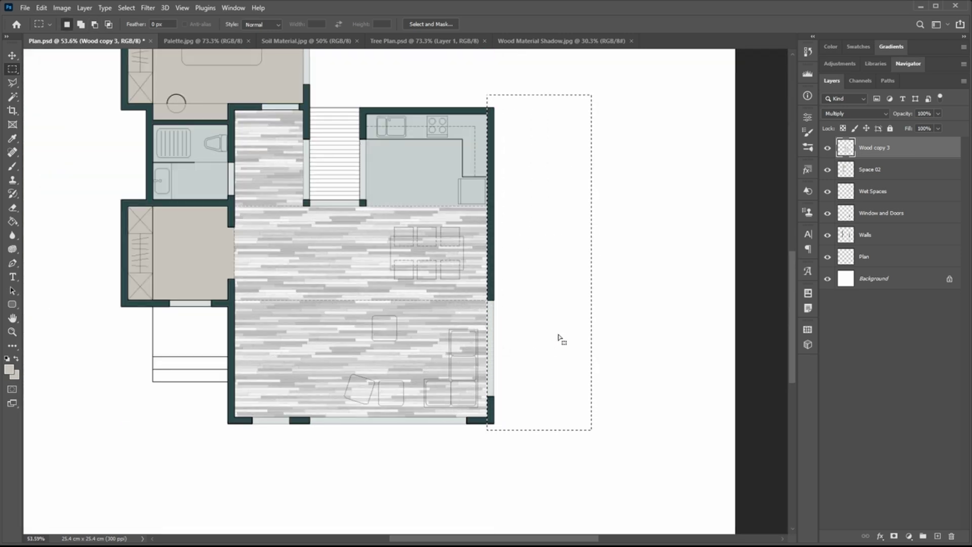
{"action": "scroll", "coordinate": [451, 237], "scroll_direction": "up", "scroll_amount": 5}
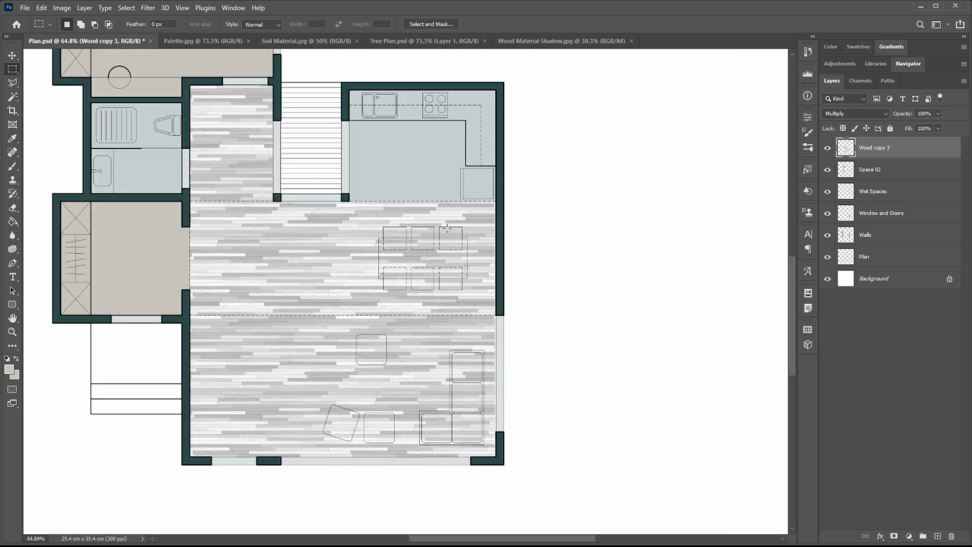
Step: Select the interiors of the dining table and its six chairs on the Plan layer with the Magic Wand
{"action": "left_click", "coordinate": [8, 96]}
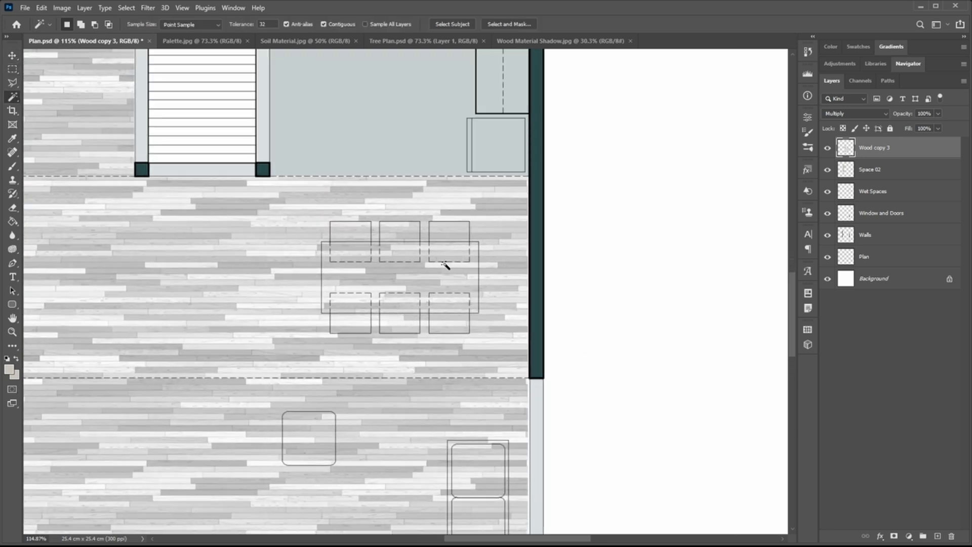
{"action": "left_click", "coordinate": [867, 257]}
{"action": "left_click", "coordinate": [443, 236], "text": "shift"}
{"action": "left_click", "coordinate": [441, 253], "text": "shift"}
{"action": "left_click", "coordinate": [364, 321], "text": "shift"}
{"action": "left_click_drag", "start_coordinate": [425, 378], "coordinate": [434, 264]}
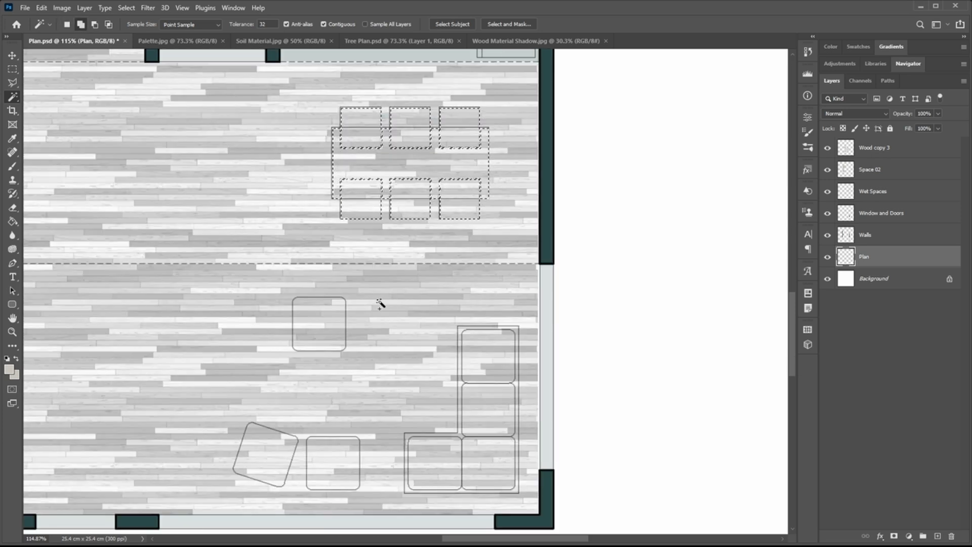
Step: Add the living area's armchairs, small table and corner sofa to the selection, and make the Wood copy 3 layer active
{"action": "left_click", "coordinate": [255, 472]}
{"action": "left_click", "coordinate": [332, 463]}
{"action": "left_click", "coordinate": [441, 461]}
{"action": "left_click", "coordinate": [485, 461]}
{"action": "left_click", "coordinate": [487, 409]}
{"action": "left_click", "coordinate": [487, 362]}
{"action": "left_click", "coordinate": [873, 147]}
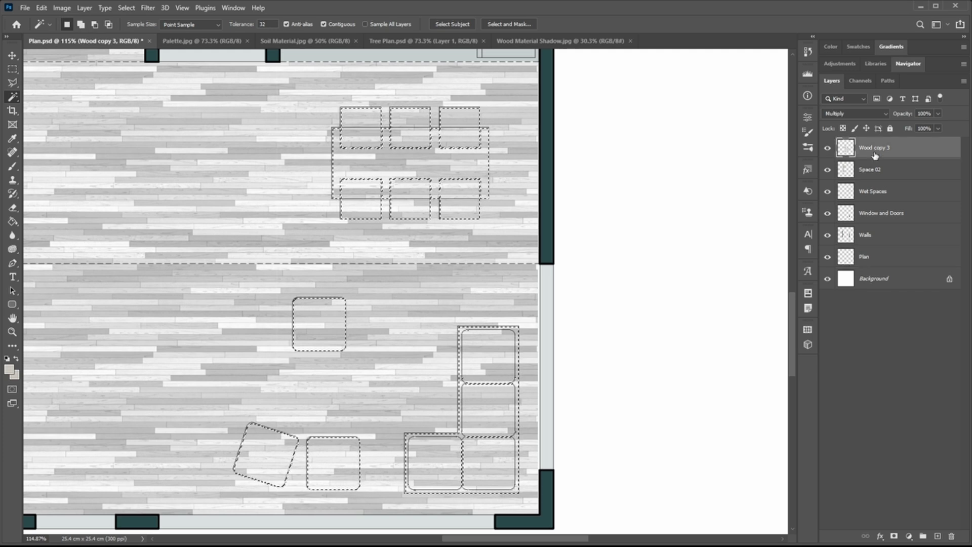
Step: Delete the wood texture inside the selected furniture and lower the Wood copy 3 layer's opacity to 41%
{"action": "key", "text": "Delete"}
{"action": "scroll", "coordinate": [334, 307], "scroll_direction": "down", "scroll_amount": 5}
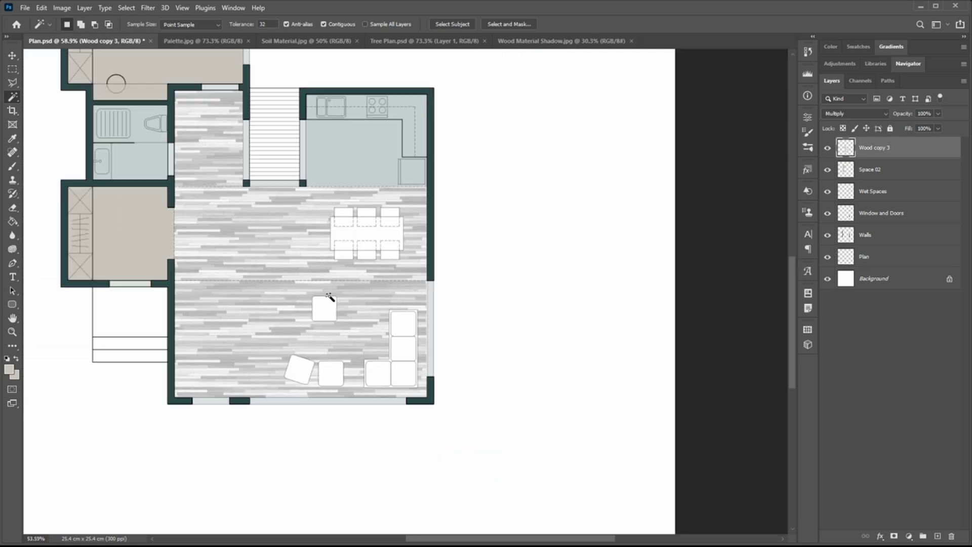
{"action": "left_click_drag", "start_coordinate": [325, 268], "coordinate": [370, 341]}
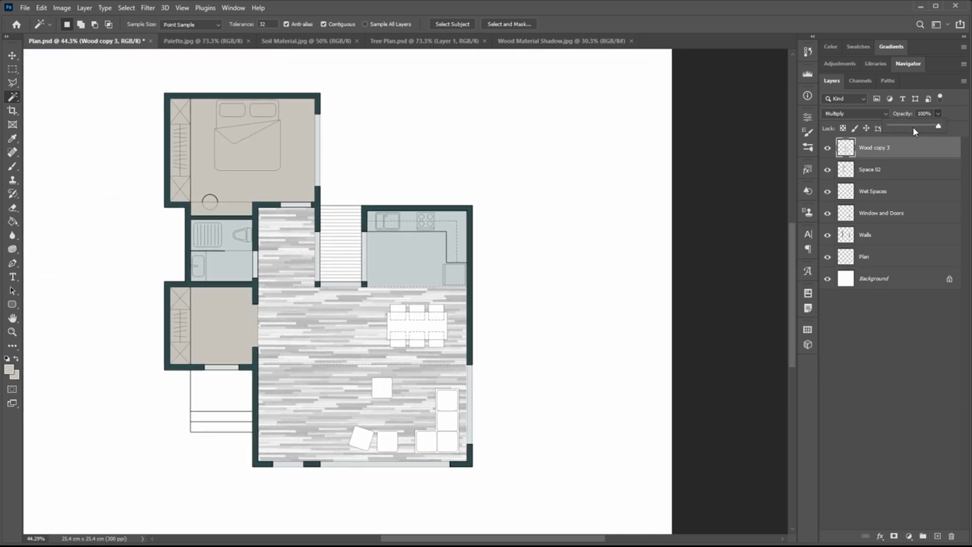
{"action": "left_click_drag", "start_coordinate": [916, 124], "coordinate": [908, 124]}
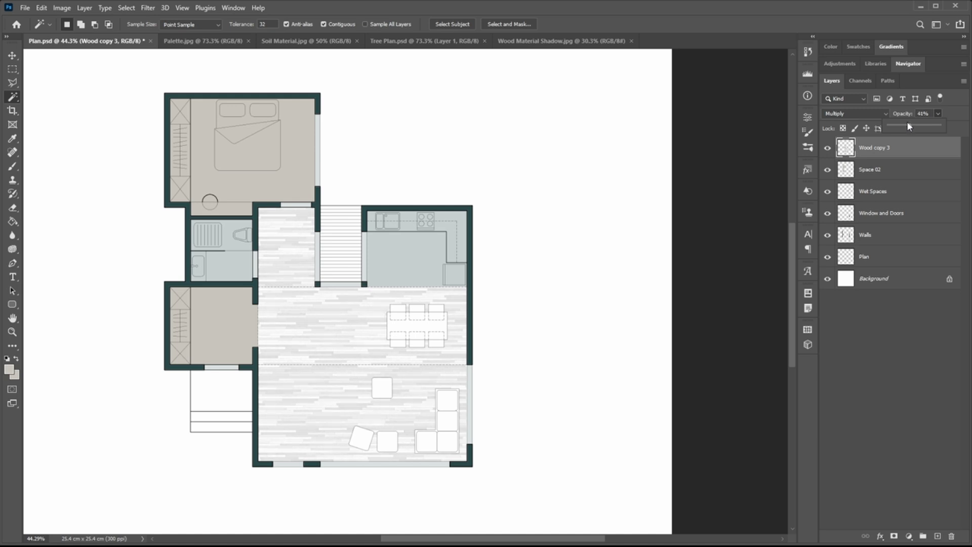
Step: Paste the copied wood texture onto a new layer and set its blending mode to Multiply
{"action": "left_click", "coordinate": [61, 8]}
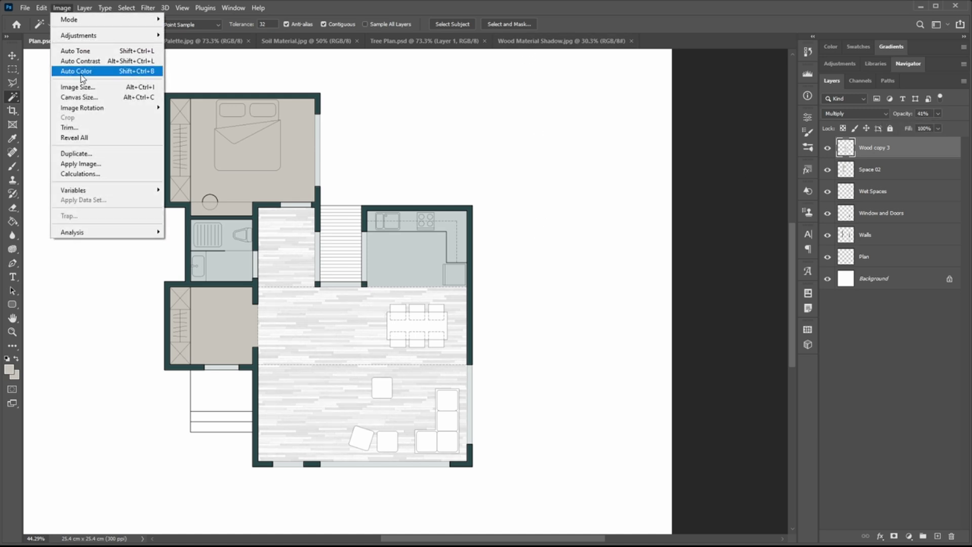
{"action": "mouse_move", "coordinate": [43, 8]}
{"action": "left_click", "coordinate": [53, 103]}
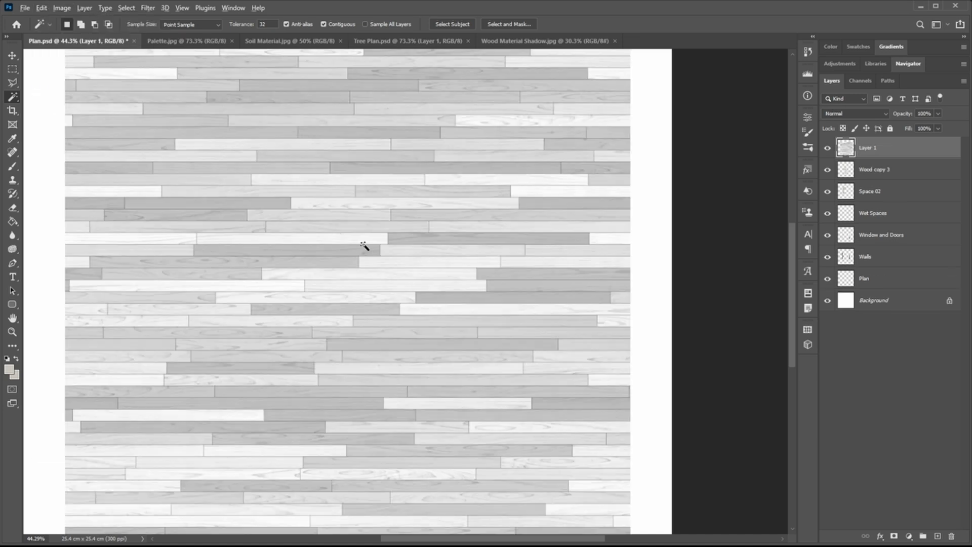
{"action": "scroll", "coordinate": [549, 309], "scroll_direction": "down", "scroll_amount": 5}
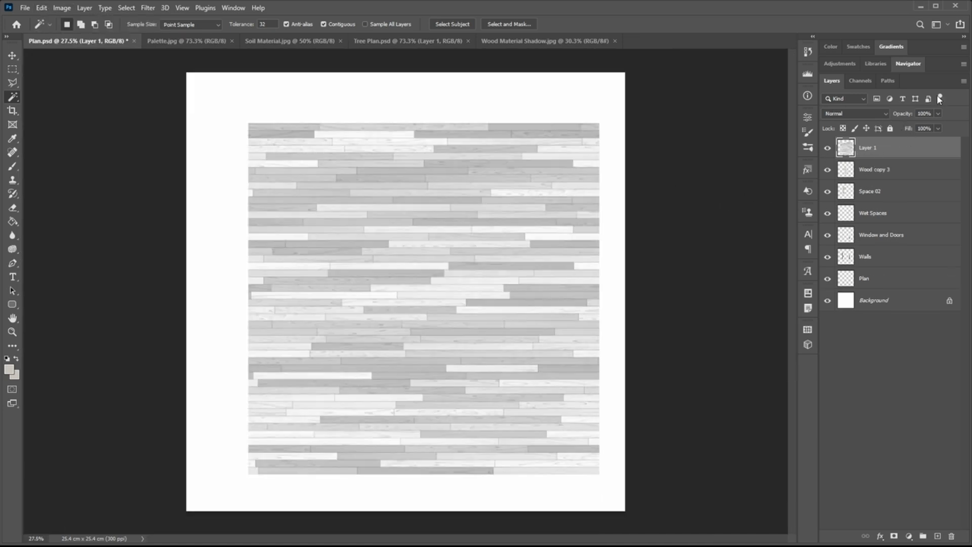
{"action": "left_click", "coordinate": [861, 113]}
{"action": "left_click", "coordinate": [840, 151]}
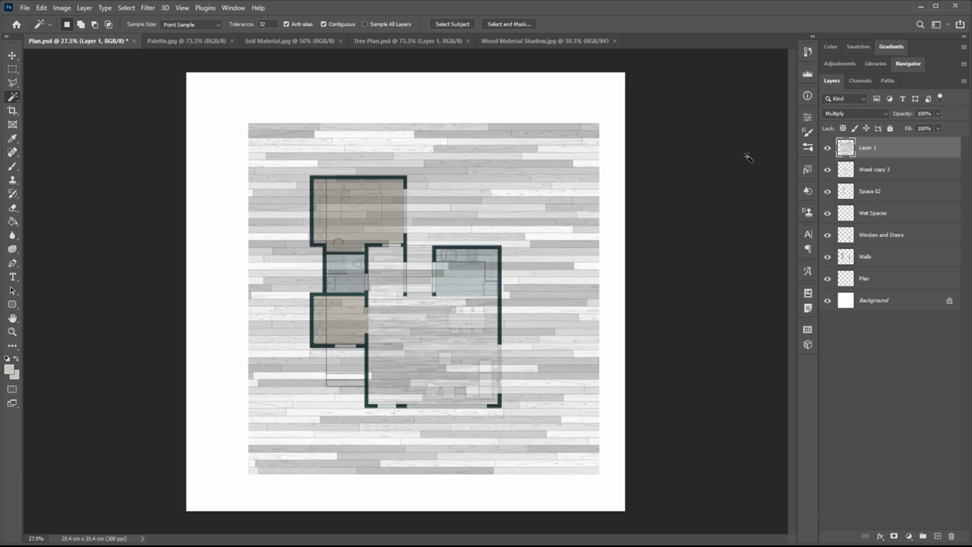
Step: Scale the pasted wood texture to 22% and fit it across the bedroom floor from the wardrobe to the window wall
{"action": "key", "text": "ctrl+t"}
{"action": "left_click_drag", "start_coordinate": [599, 123], "coordinate": [494, 230]}
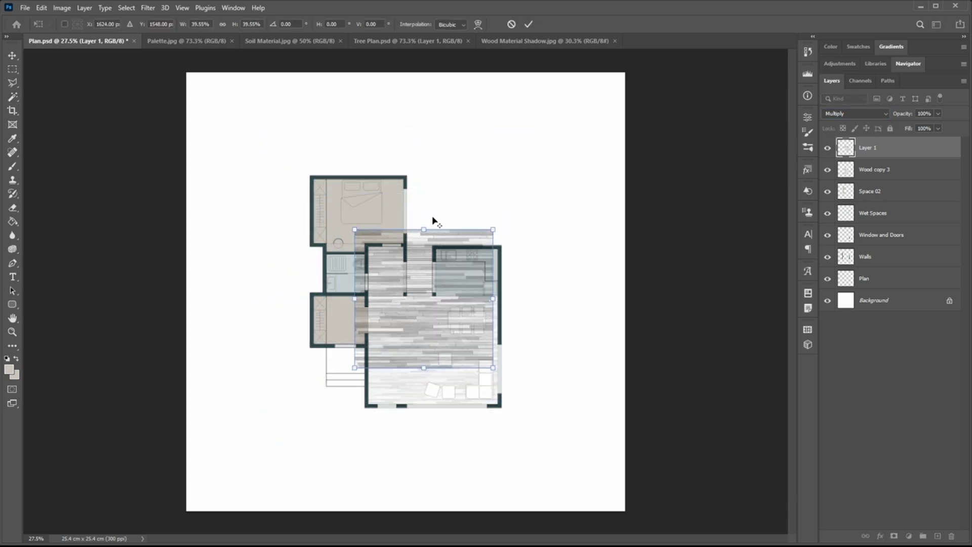
{"action": "scroll", "coordinate": [395, 249], "scroll_direction": "up", "scroll_amount": 2}
{"action": "scroll", "coordinate": [393, 248], "scroll_direction": "up", "scroll_amount": 8}
{"action": "left_click_drag", "start_coordinate": [393, 299], "coordinate": [357, 202]}
{"action": "left_click_drag", "start_coordinate": [330, 217], "coordinate": [353, 366]}
{"action": "left_click_drag", "start_coordinate": [354, 331], "coordinate": [307, 274]}
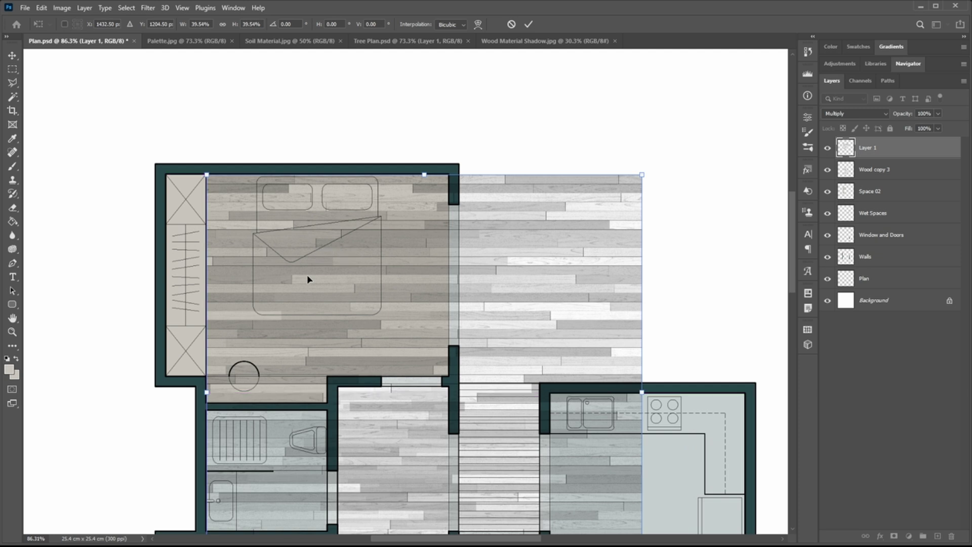
{"action": "scroll", "coordinate": [441, 311], "scroll_direction": "down", "scroll_amount": 5}
{"action": "left_click_drag", "start_coordinate": [609, 454], "coordinate": [434, 246]}
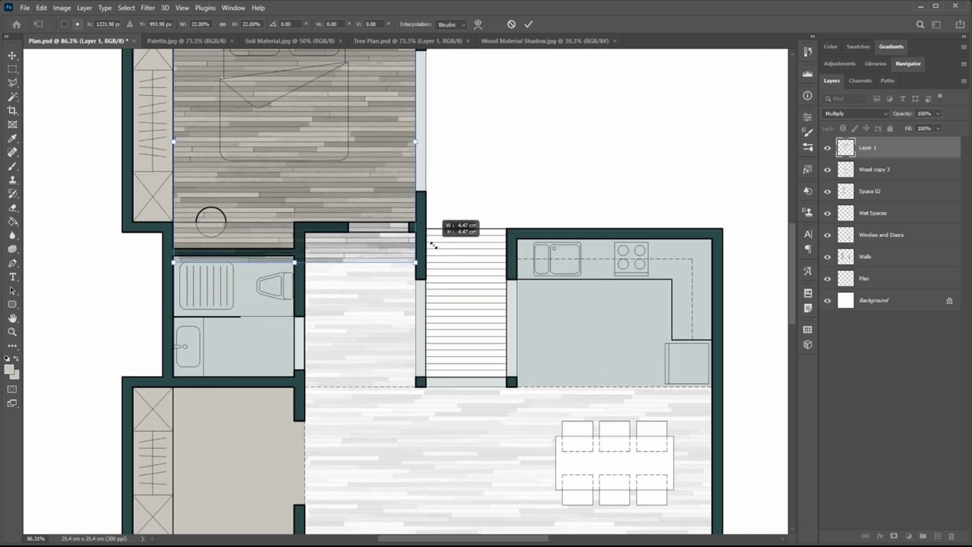
{"action": "key", "text": "Return"}
Step: Delete the wood texture extending below the bedroom over the hallway, the lower alcove and the bathroom
{"action": "scroll", "coordinate": [370, 216], "scroll_direction": "up", "scroll_amount": 5}
{"action": "key", "text": "m"}
{"action": "left_click_drag", "start_coordinate": [484, 341], "coordinate": [252, 230]}
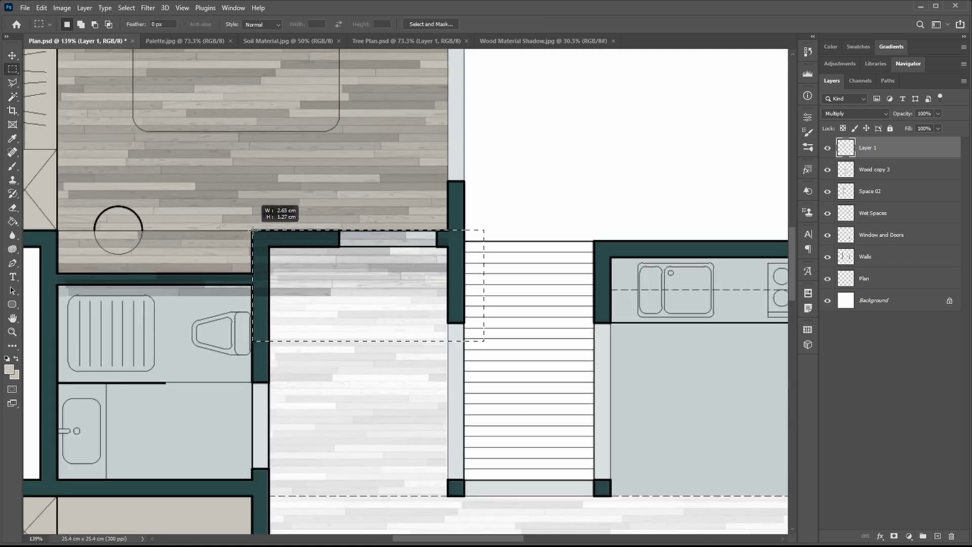
{"action": "key", "text": "Delete"}
{"action": "left_click_drag", "start_coordinate": [167, 267], "coordinate": [321, 299]}
{"action": "left_click_drag", "start_coordinate": [479, 438], "coordinate": [179, 262]}
{"action": "key", "text": "Delete"}
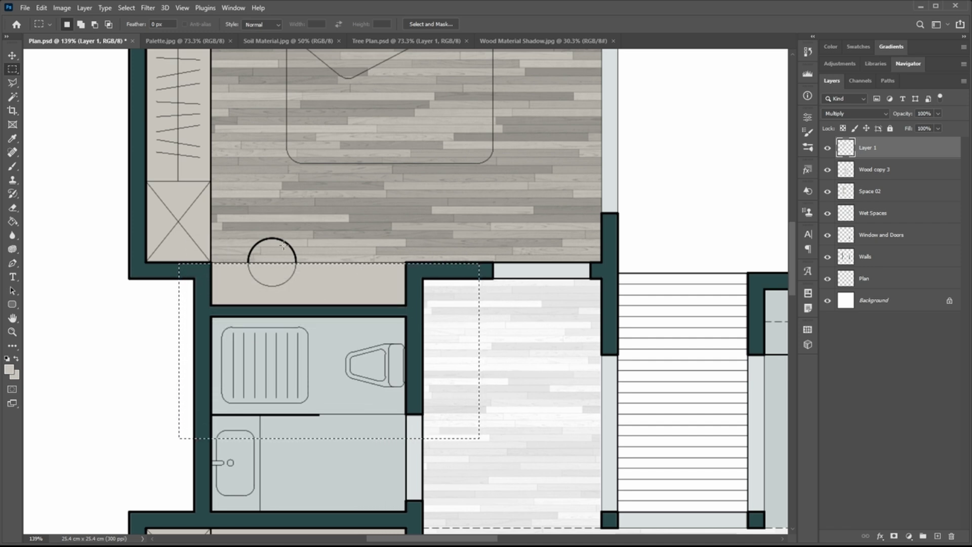
Step: Select the bed with its pillows and blanket and the round stool's upper half on the Plan layer with the Magic Wand
{"action": "key", "text": "w"}
{"action": "left_click", "coordinate": [893, 279]}
{"action": "left_click", "coordinate": [278, 253]}
{"action": "left_click_drag", "start_coordinate": [342, 196], "coordinate": [332, 318]}
{"action": "left_click", "coordinate": [349, 233], "text": "shift"}
{"action": "left_click", "coordinate": [352, 163], "text": "shift"}
{"action": "left_click", "coordinate": [338, 130], "text": "shift"}
{"action": "left_click", "coordinate": [341, 100], "text": "shift"}
{"action": "left_click", "coordinate": [405, 105], "text": "shift"}
{"action": "scroll", "coordinate": [384, 168], "scroll_direction": "down", "scroll_amount": 3}
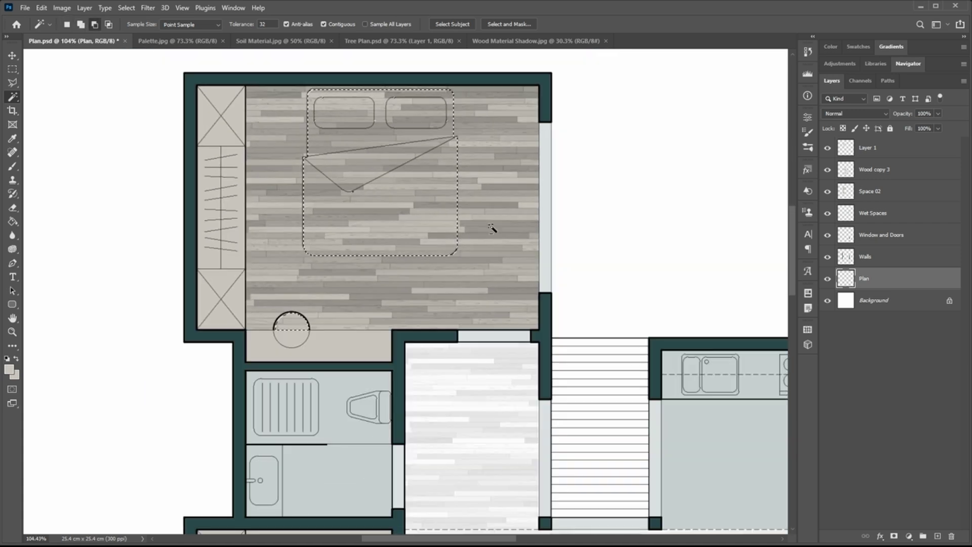
Step: Delete the wood texture inside the bed and stool selection on Layer 1 and deselect
{"action": "left_click", "coordinate": [906, 156]}
{"action": "key", "text": "alt+BackSpace"}
{"action": "key", "text": "ctrl+d"}
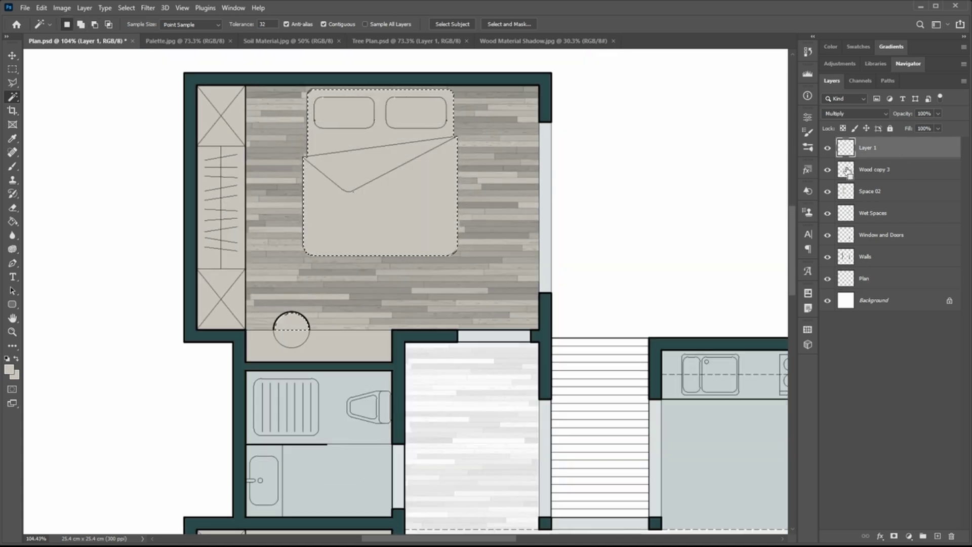
Step: Set the bedroom wood layer to Multiply at 59% opacity and rename it Wood 02
{"action": "left_click", "coordinate": [872, 114]}
{"action": "left_click", "coordinate": [861, 154]}
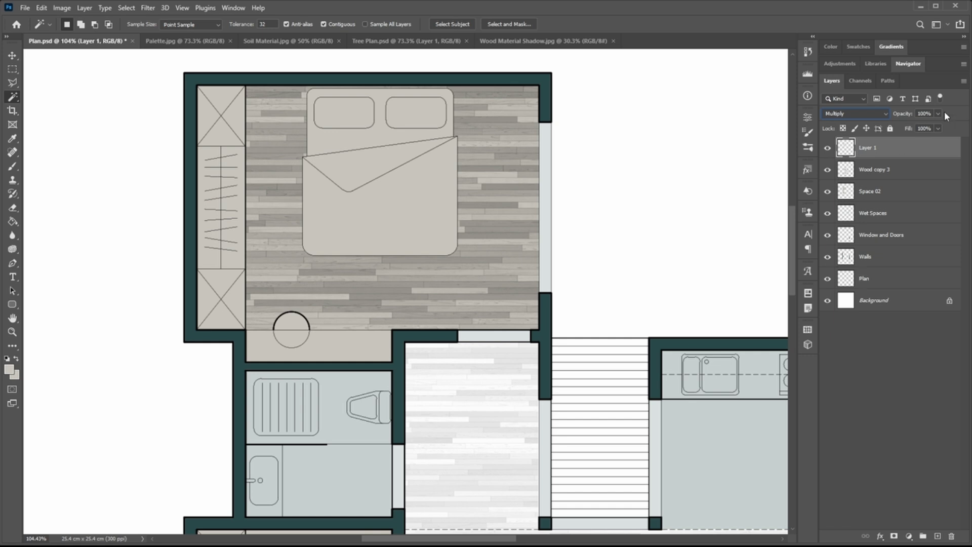
{"action": "scroll", "coordinate": [581, 304], "scroll_direction": "down", "scroll_amount": 3}
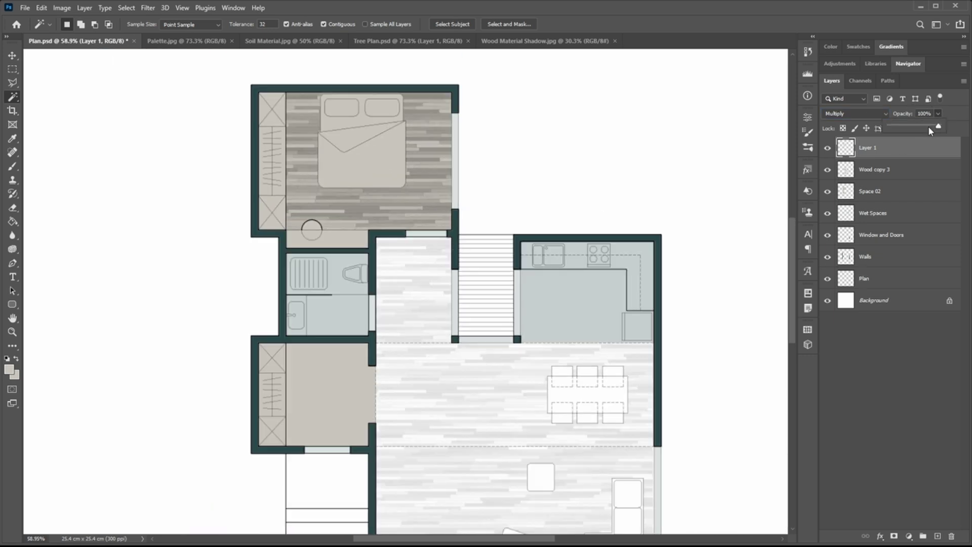
{"action": "left_click_drag", "start_coordinate": [929, 127], "coordinate": [919, 126]}
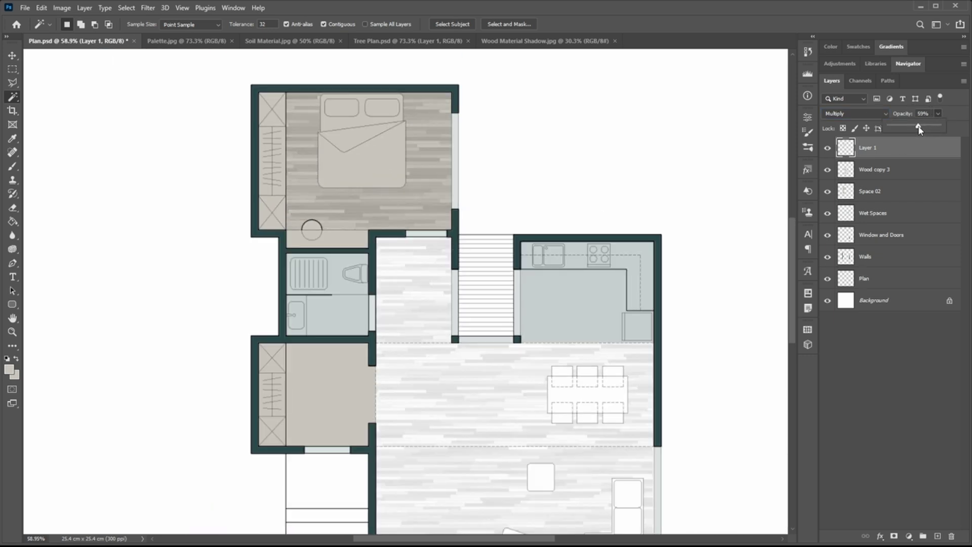
{"action": "type", "text": "Wood 02"}
{"action": "key", "text": "Return"}
Step: Try to merge the Wood 02 and Wood copy 3 layers
{"action": "left_click", "coordinate": [884, 170], "text": "ctrl"}
{"action": "key", "text": "ctrl+e"}
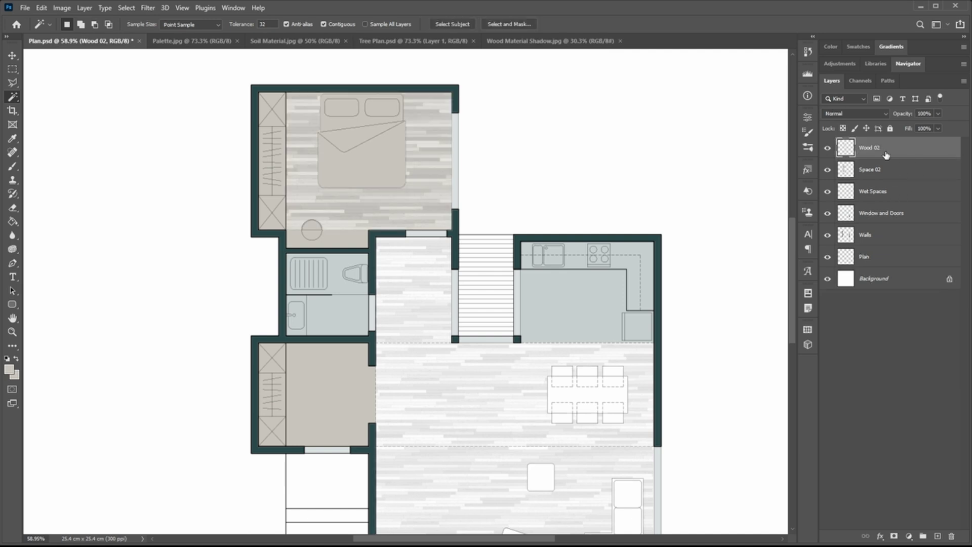
{"action": "key", "text": "ctrl+z"}
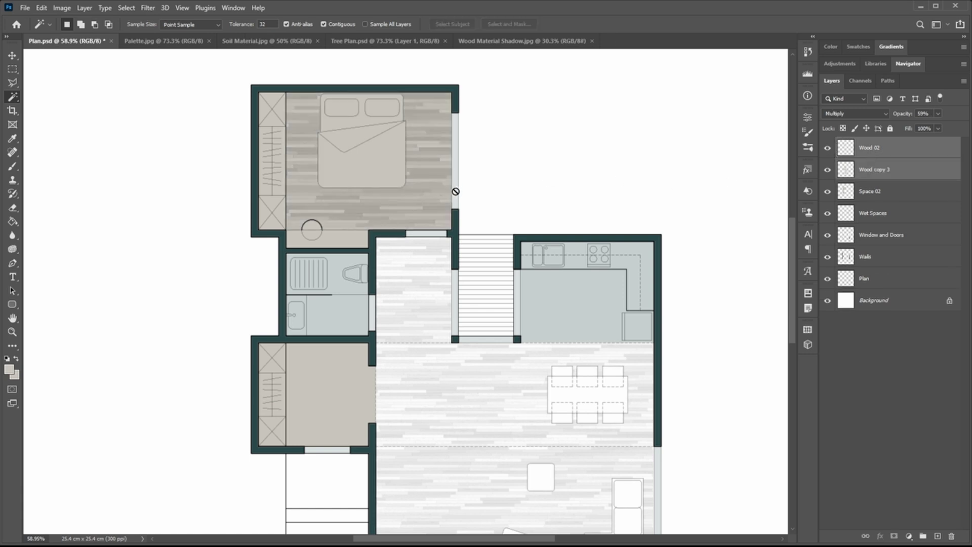
{"action": "key", "text": "v"}
{"action": "left_click", "coordinate": [902, 152]}
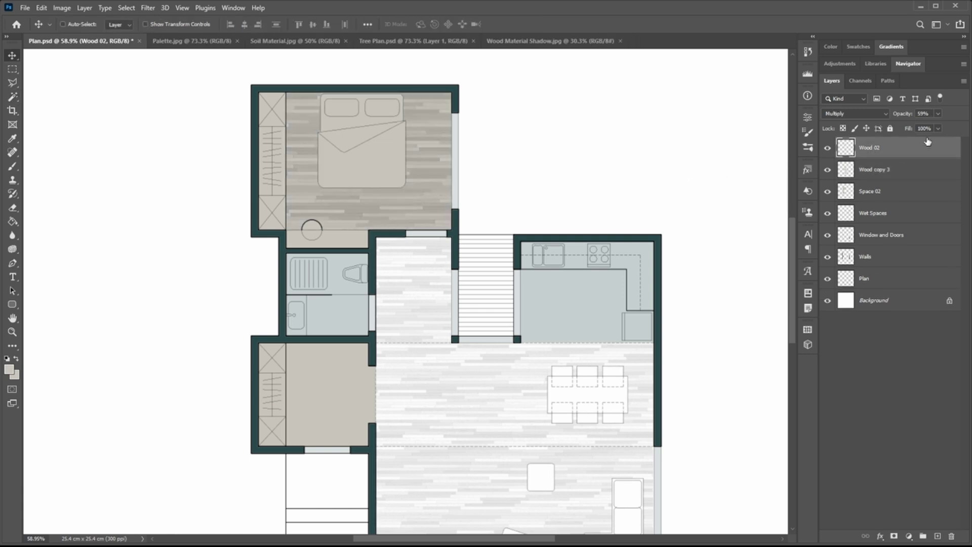
Step: Add a new layer above Wood 02 and fill the dining table and its six chairs with the beige foreground colour
{"action": "scroll", "coordinate": [397, 205], "scroll_direction": "down", "scroll_amount": 3}
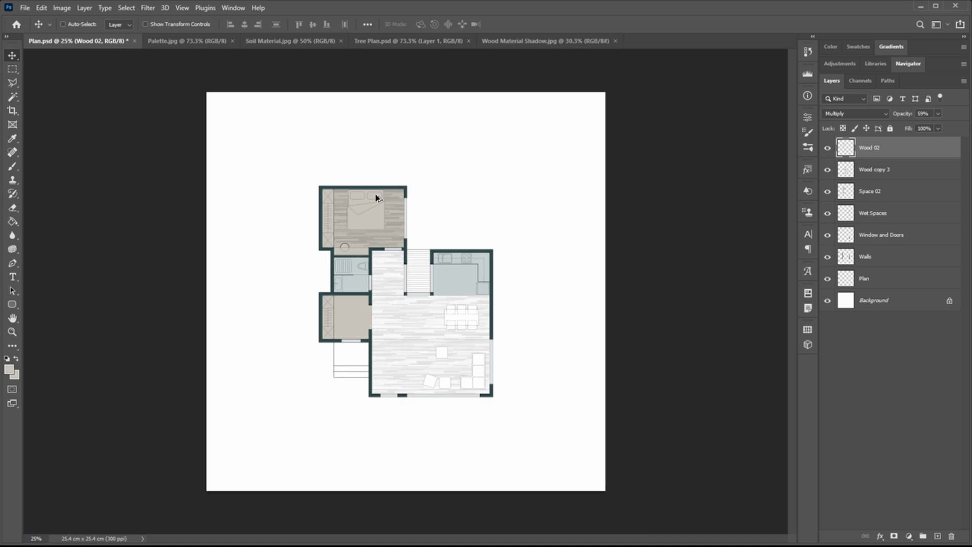
{"action": "key", "text": "ctrl+0"}
{"action": "scroll", "coordinate": [359, 326], "scroll_direction": "up", "scroll_amount": 3}
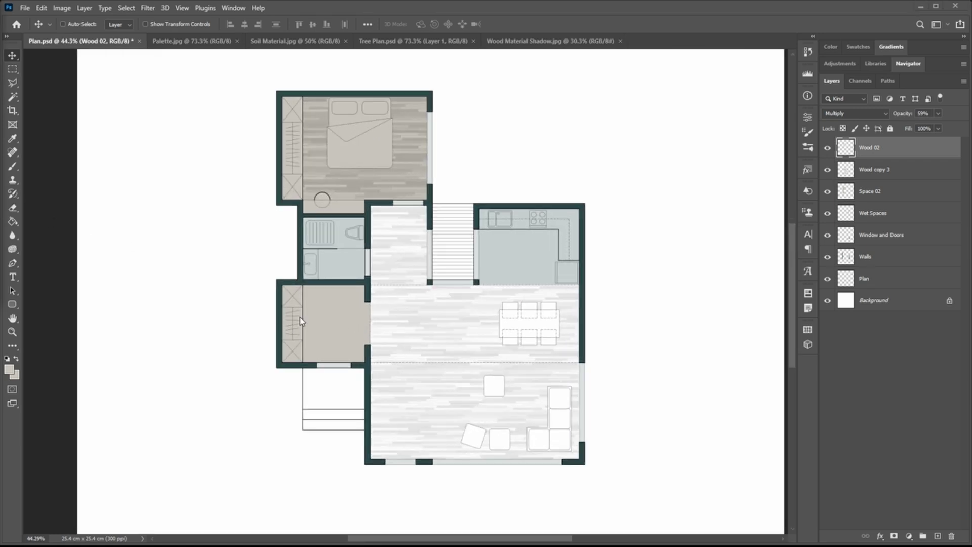
{"action": "key", "text": "g"}
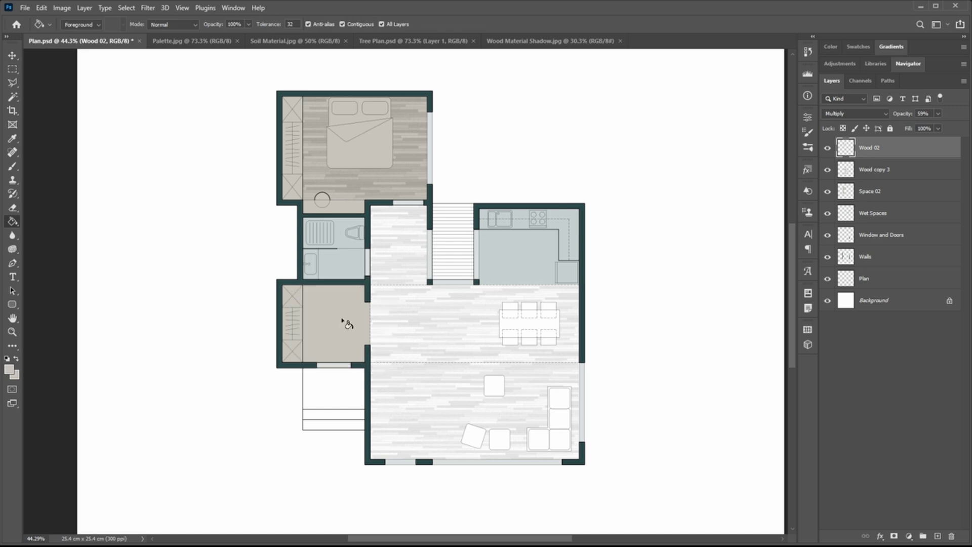
{"action": "left_click", "coordinate": [937, 535]}
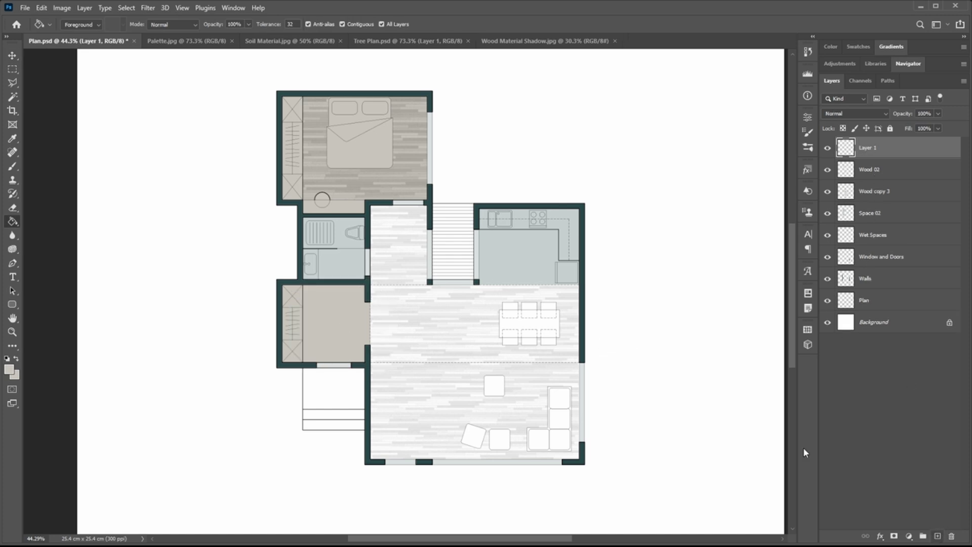
{"action": "scroll", "coordinate": [547, 307], "scroll_direction": "up", "scroll_amount": 6}
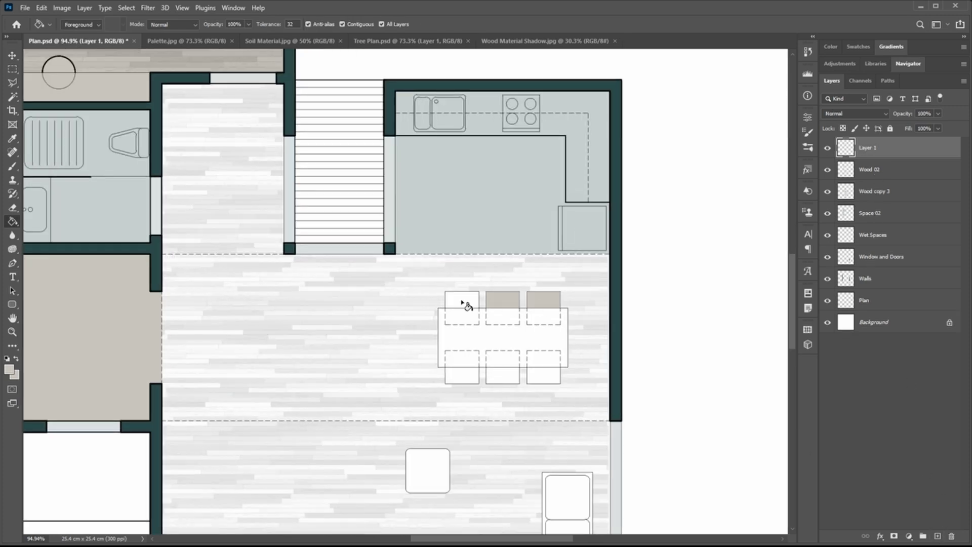
{"action": "left_click", "coordinate": [461, 302]}
{"action": "left_click", "coordinate": [469, 361]}
Step: Fill the living area's armchairs, small table and corner sofa with the beige foreground colour and set the layer to Multiply
{"action": "scroll", "coordinate": [543, 414], "scroll_direction": "down", "scroll_amount": 5}
{"action": "left_click", "coordinate": [426, 228]}
{"action": "left_click", "coordinate": [381, 328]}
{"action": "left_click", "coordinate": [430, 336]}
{"action": "left_click", "coordinate": [513, 337]}
{"action": "left_click", "coordinate": [563, 308]}
{"action": "left_click", "coordinate": [560, 252]}
{"action": "left_click", "coordinate": [567, 338]}
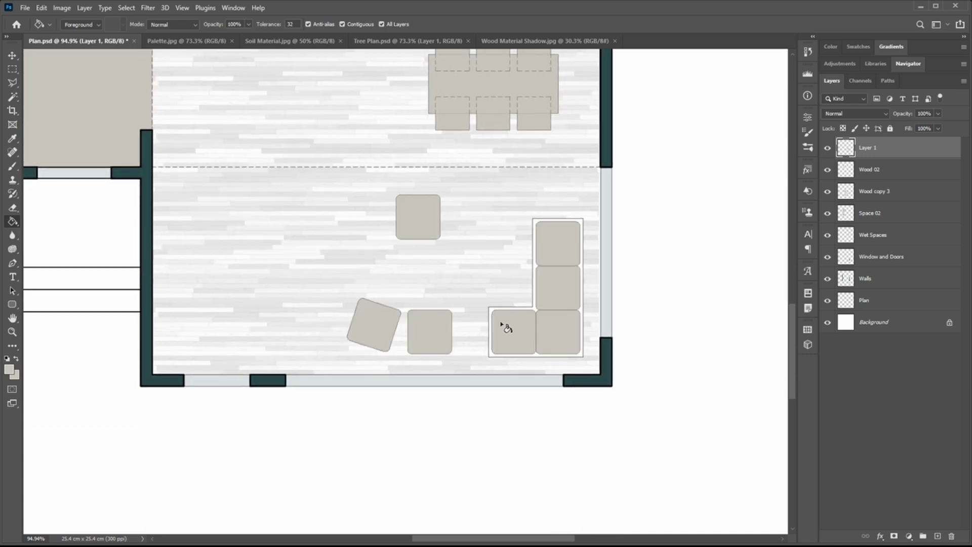
{"action": "left_click", "coordinate": [492, 313]}
{"action": "left_click", "coordinate": [856, 113]}
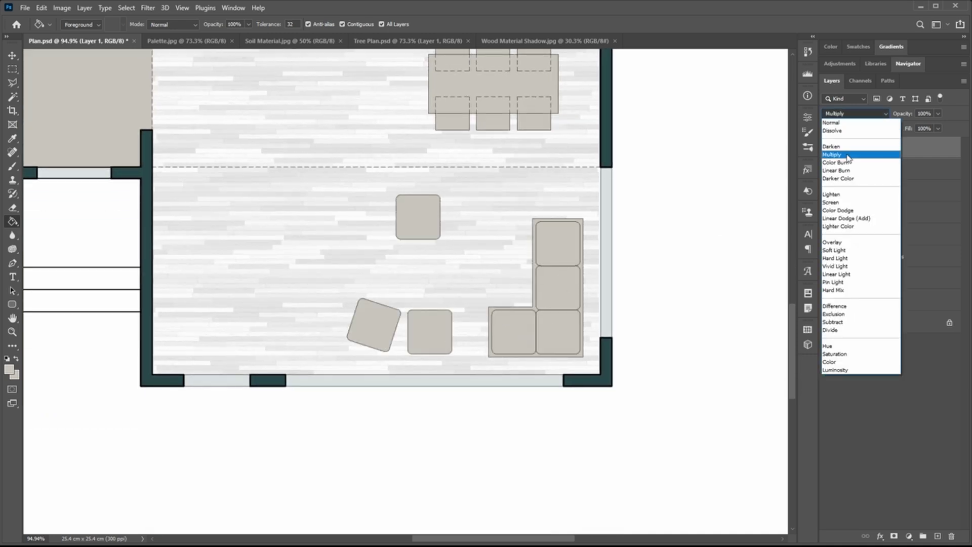
{"action": "left_click", "coordinate": [845, 154]}
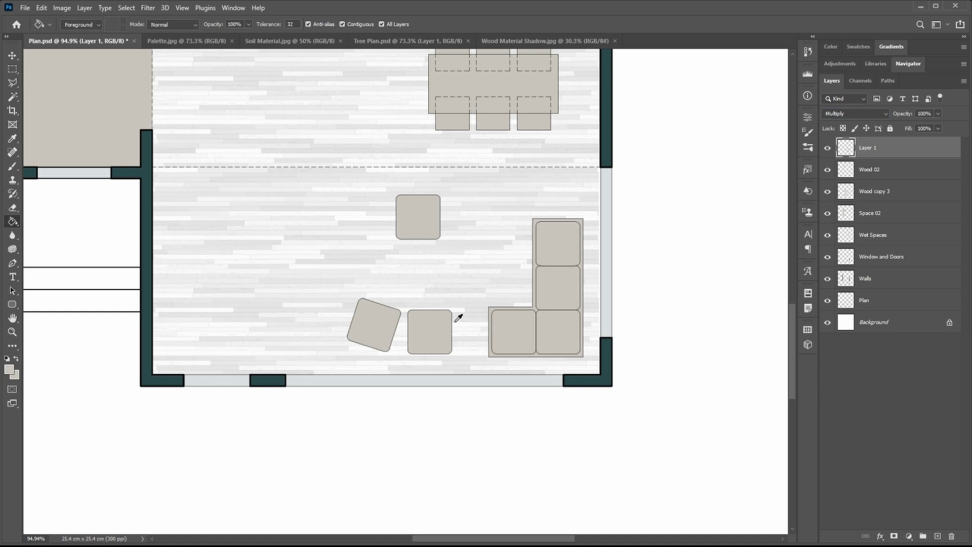
Step: Place the Stone Disp tile grid image in the plan and set its blending mode to Multiply
{"action": "scroll", "coordinate": [459, 318], "scroll_direction": "down", "scroll_amount": 5}
{"action": "left_click_drag", "start_coordinate": [248, 545], "coordinate": [356, 372]}
{"action": "key", "text": "ctrl+0"}
{"action": "scroll", "coordinate": [353, 324], "scroll_direction": "down", "scroll_amount": 2}
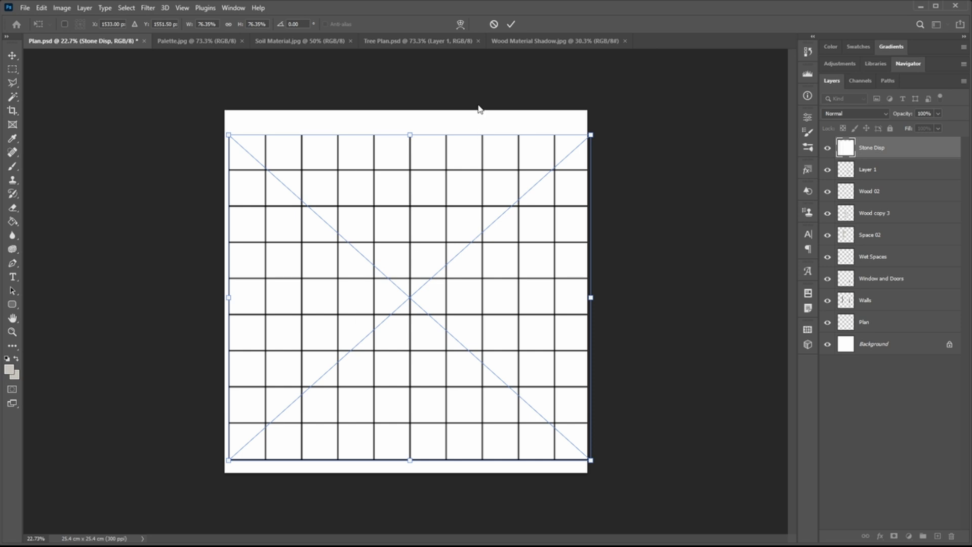
{"action": "key", "text": "Return"}
{"action": "left_click", "coordinate": [856, 114]}
{"action": "left_click", "coordinate": [845, 158]}
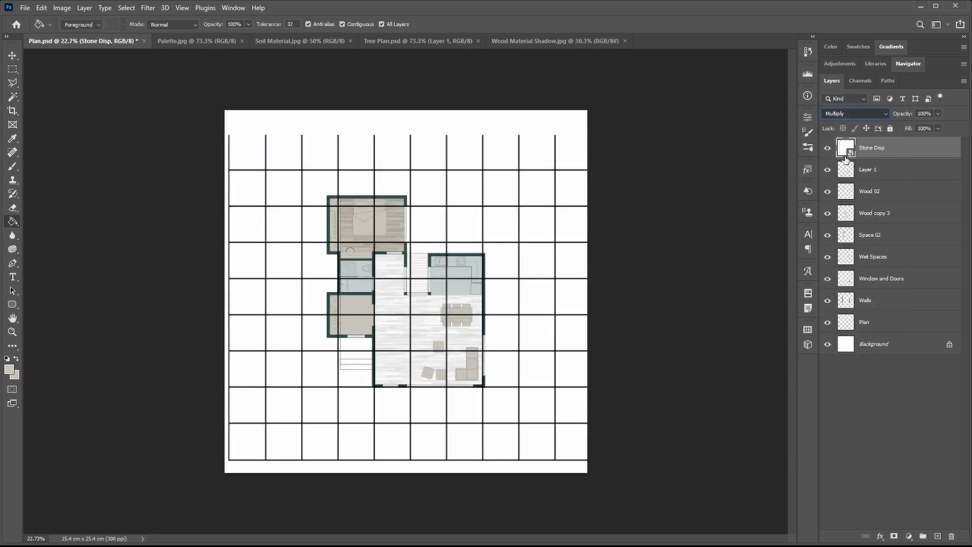
Step: Scale the Stone Disp grid to 11.7% and align its lower-left corner with the kitchen floor's corner
{"action": "key", "text": "ctrl+t"}
{"action": "left_click_drag", "start_coordinate": [591, 136], "coordinate": [443, 242]}
{"action": "left_click_drag", "start_coordinate": [427, 281], "coordinate": [467, 260]}
{"action": "scroll", "coordinate": [506, 264], "scroll_direction": "up", "scroll_amount": 13}
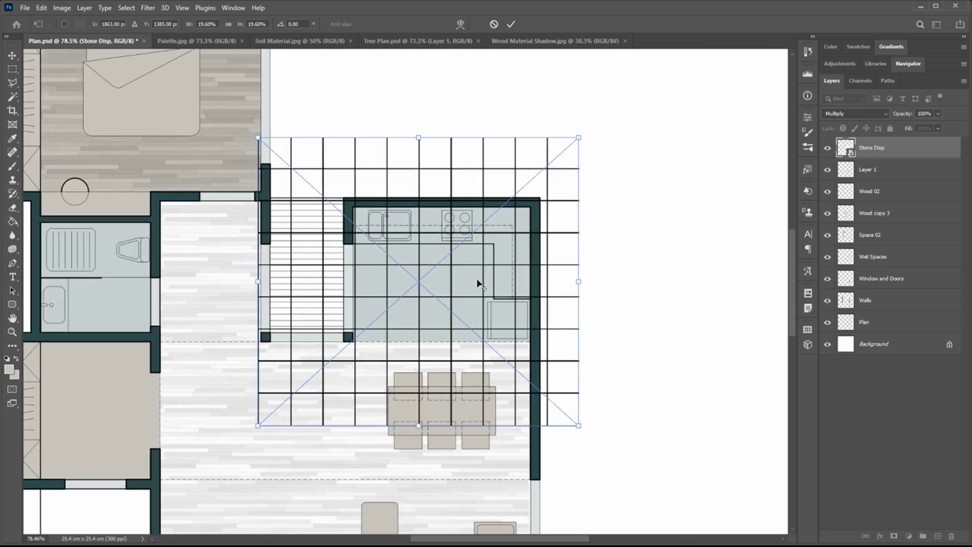
{"action": "left_click_drag", "start_coordinate": [368, 306], "coordinate": [461, 232]}
{"action": "left_click_drag", "start_coordinate": [391, 304], "coordinate": [369, 283]}
{"action": "scroll", "coordinate": [357, 331], "scroll_direction": "up", "scroll_amount": 8}
{"action": "key", "text": "Left"}
{"action": "scroll", "coordinate": [377, 291], "scroll_direction": "down", "scroll_amount": 7}
{"action": "left_click_drag", "start_coordinate": [487, 223], "coordinate": [413, 301]}
{"action": "left_click_drag", "start_coordinate": [642, 91], "coordinate": [468, 173]}
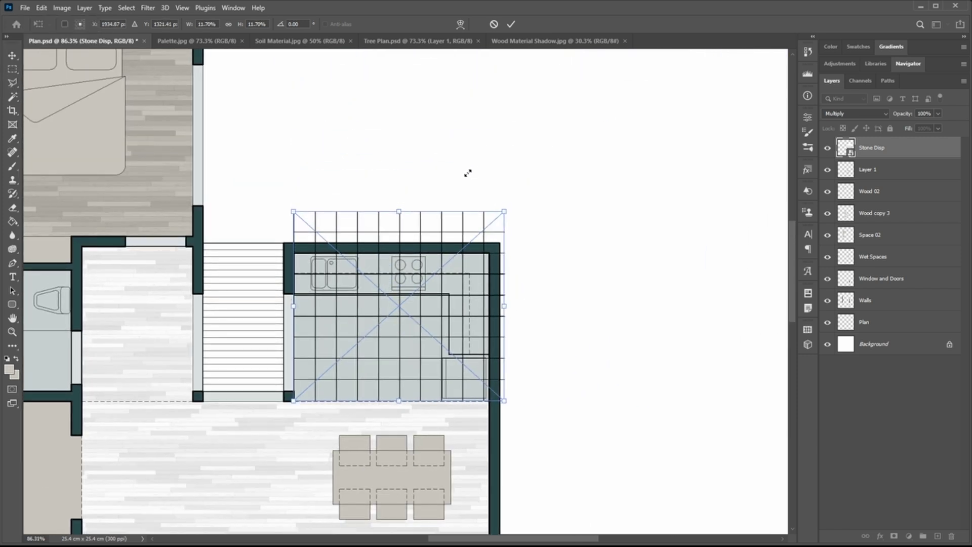
{"action": "key", "text": "Return"}
Step: Rasterize the Stone Disp layer
{"action": "key", "text": "g"}
{"action": "right_click", "coordinate": [912, 152]}
{"action": "left_click", "coordinate": [861, 348]}
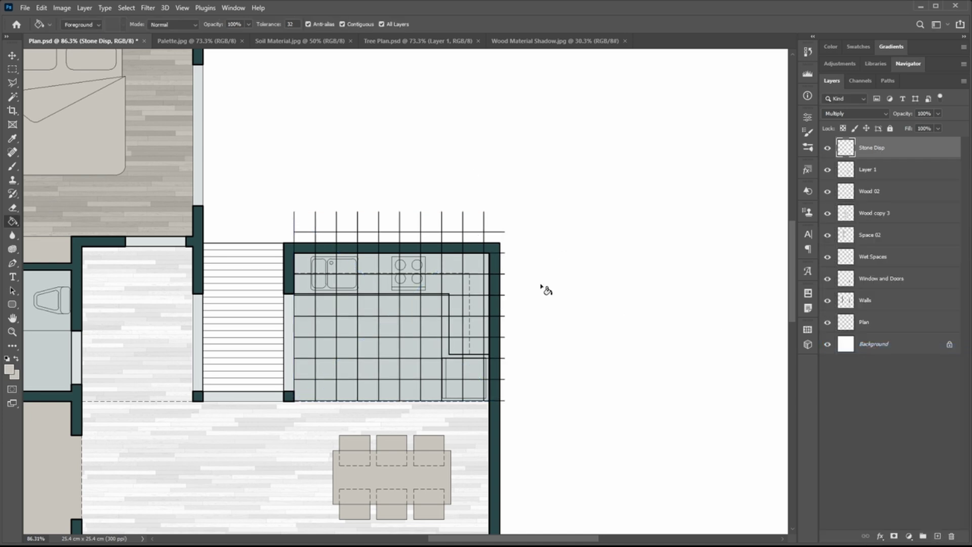
Step: Delete the grid lines covering the kitchen's upper wall and counter and the counter along the right wall
{"action": "key", "text": "m"}
{"action": "scroll", "coordinate": [422, 259], "scroll_direction": "up", "scroll_amount": 3}
{"action": "left_click_drag", "start_coordinate": [113, 131], "coordinate": [608, 326]}
{"action": "key", "text": "Delete"}
{"action": "left_click_drag", "start_coordinate": [508, 403], "coordinate": [473, 345]}
{"action": "scroll", "coordinate": [607, 324], "scroll_direction": "up", "scroll_amount": 1}
{"action": "left_click_drag", "start_coordinate": [675, 158], "coordinate": [432, 392]}
{"action": "key", "text": "Delete"}
Step: Delete the remaining grid lines over the kitchen's right wall and the refrigerator
{"action": "left_click_drag", "start_coordinate": [539, 423], "coordinate": [542, 358]}
{"action": "scroll", "coordinate": [577, 382], "scroll_direction": "up", "scroll_amount": 2}
{"action": "left_click_drag", "start_coordinate": [617, 479], "coordinate": [508, 262]}
{"action": "scroll", "coordinate": [466, 340], "scroll_direction": "up", "scroll_amount": 2}
{"action": "left_click_drag", "start_coordinate": [369, 446], "coordinate": [507, 320]}
{"action": "key", "text": "Delete"}
{"action": "scroll", "coordinate": [430, 321], "scroll_direction": "down", "scroll_amount": 5}
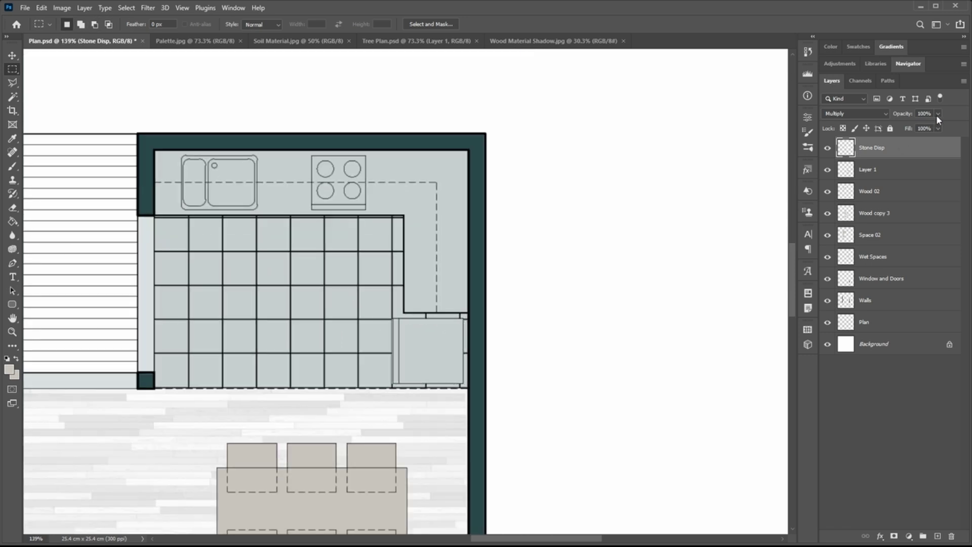
{"action": "scroll", "coordinate": [562, 220], "scroll_direction": "down", "scroll_amount": 8}
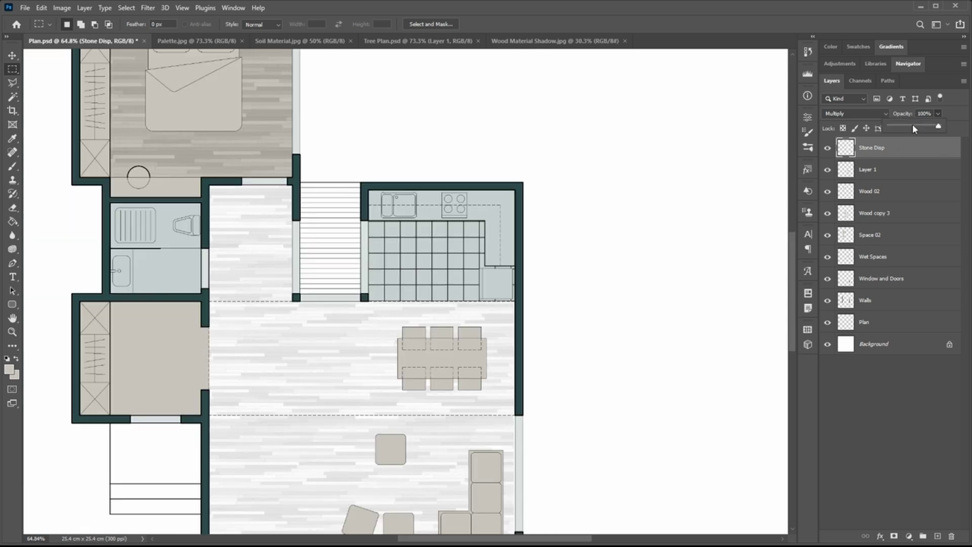
Step: Set the opacity of the kitchen's Stone Disp grid layer to 35%
{"action": "left_click", "coordinate": [913, 125]}
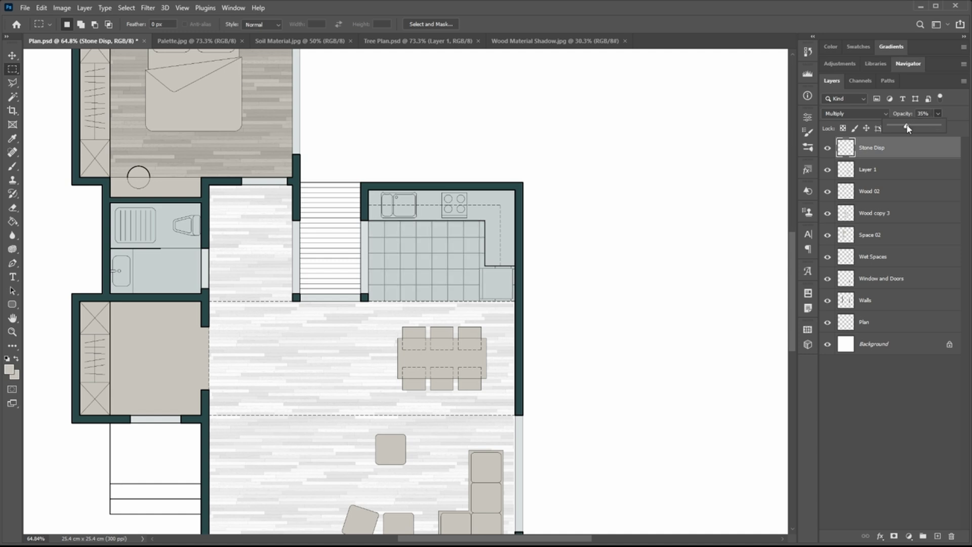
{"action": "left_click_drag", "start_coordinate": [133, 279], "coordinate": [257, 288]}
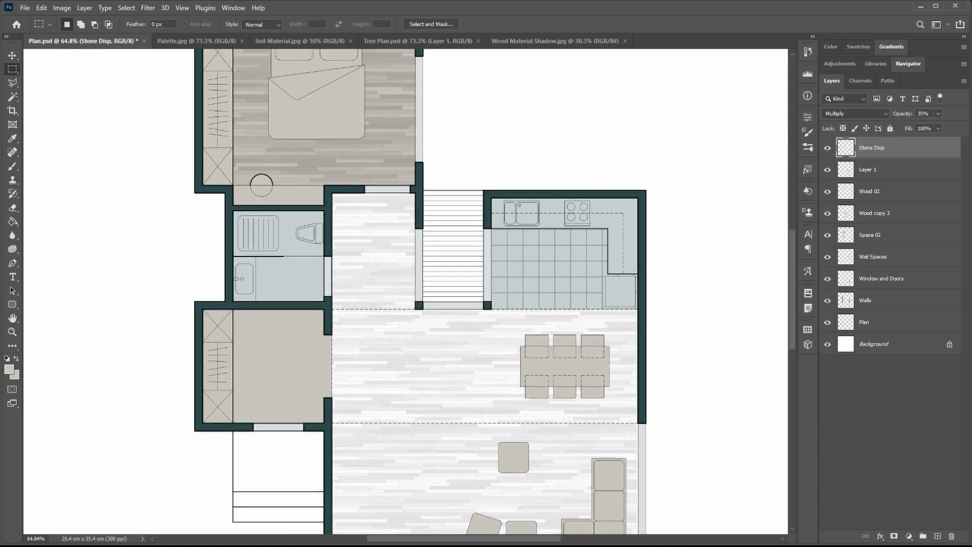
{"action": "left_click_drag", "start_coordinate": [198, 413], "coordinate": [320, 356]}
Step: Place a second Stone Disp grid, scale it to about 20.6%, and set its blend mode to Multiply
{"action": "scroll", "coordinate": [493, 194], "scroll_direction": "down", "scroll_amount": 7}
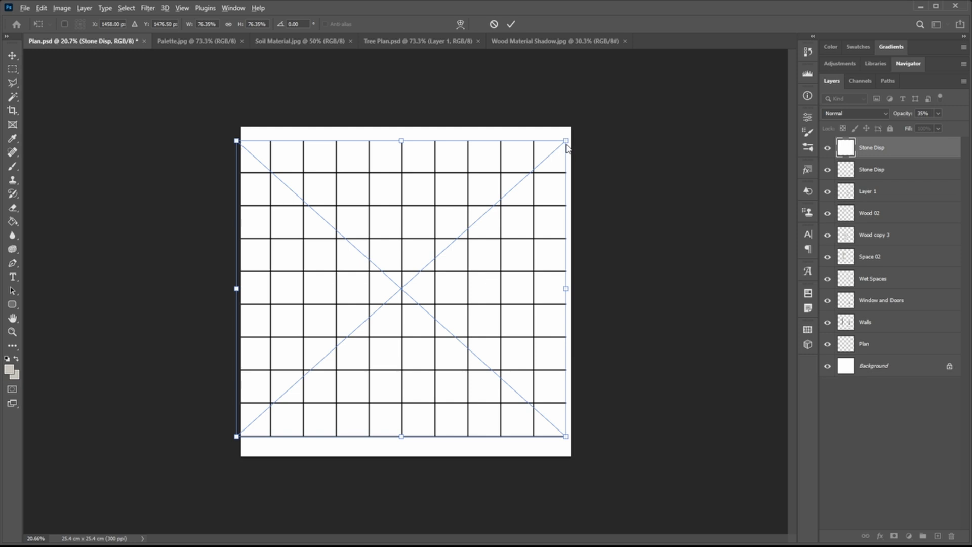
{"action": "left_click_drag", "start_coordinate": [567, 139], "coordinate": [445, 249]}
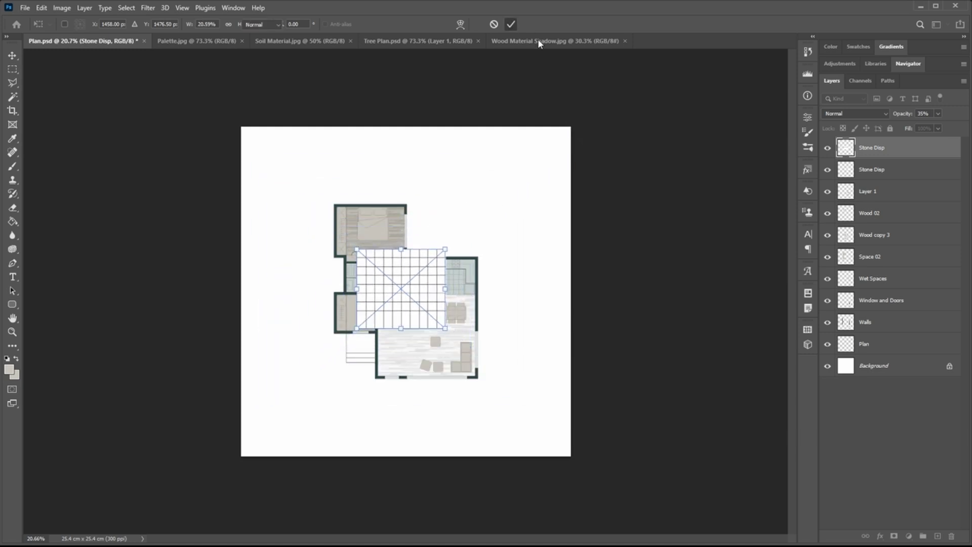
{"action": "key", "text": "Return"}
{"action": "left_click", "coordinate": [856, 113]}
{"action": "left_click", "coordinate": [841, 155]}
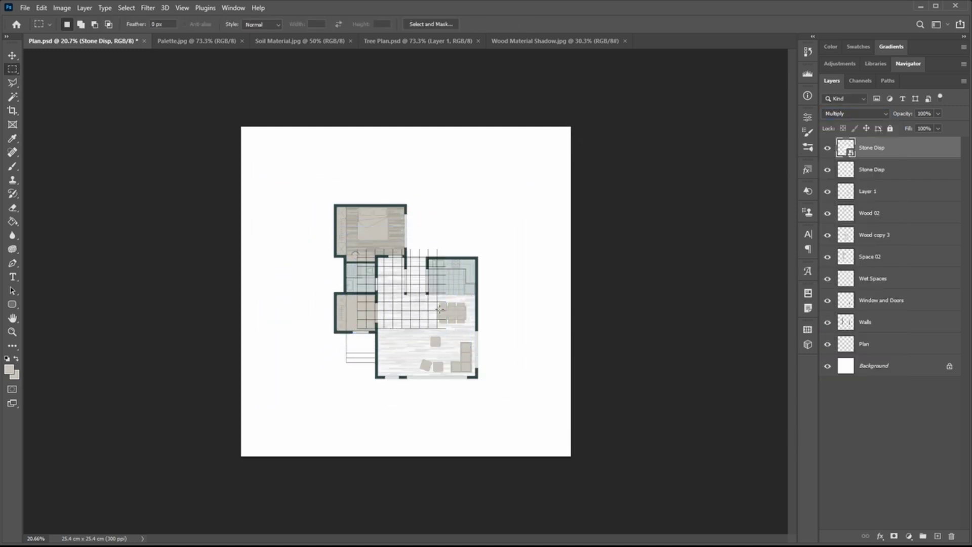
Step: Scale down the new Stone Disp grid and fit it over the bathroom floor, aligned with the room's lower-left corner
{"action": "key", "text": "ctrl+t"}
{"action": "scroll", "coordinate": [400, 298], "scroll_direction": "up", "scroll_amount": 6}
{"action": "left_click_drag", "start_coordinate": [510, 120], "coordinate": [440, 183]}
{"action": "scroll", "coordinate": [341, 229], "scroll_direction": "up", "scroll_amount": 5}
{"action": "left_click_drag", "start_coordinate": [416, 228], "coordinate": [236, 280]}
{"action": "scroll", "coordinate": [292, 276], "scroll_direction": "up", "scroll_amount": 3}
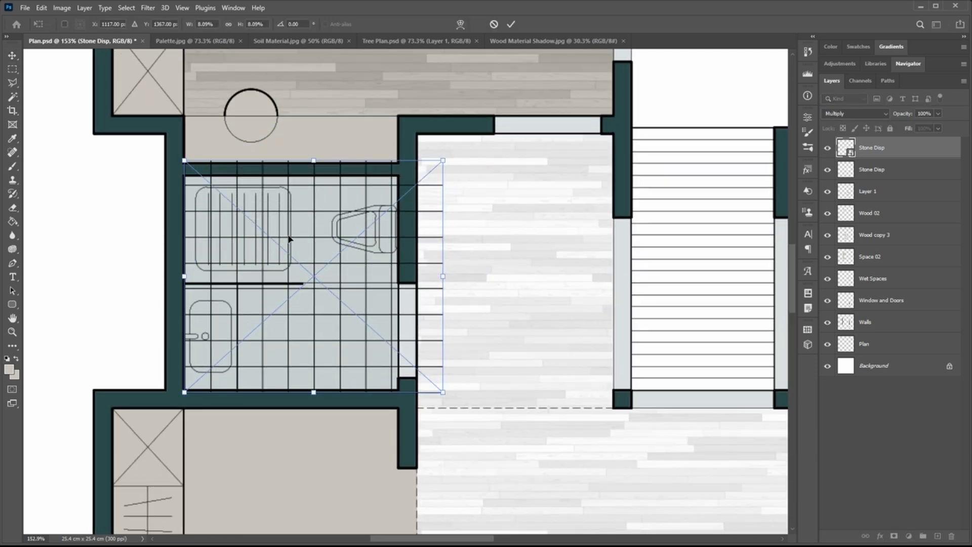
{"action": "left_click_drag", "start_coordinate": [443, 162], "coordinate": [419, 168]}
{"action": "left_click_drag", "start_coordinate": [426, 393], "coordinate": [422, 390]}
{"action": "key", "text": "Return"}
Step: Rasterize the bathroom's Stone Disp layer and delete the grid lines extending over the bathroom's right wall
{"action": "right_click", "coordinate": [892, 150]}
{"action": "left_click", "coordinate": [871, 405]}
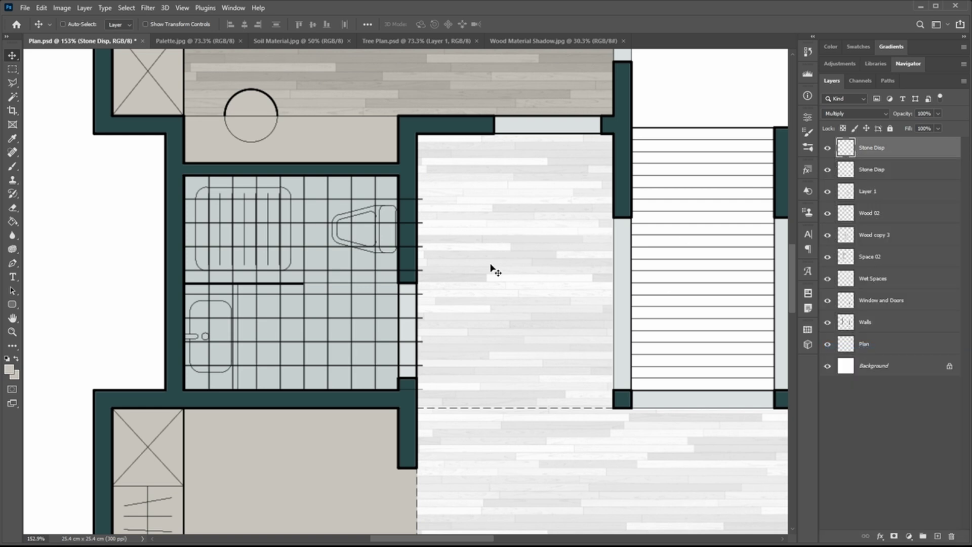
{"action": "key", "text": "m"}
{"action": "scroll", "coordinate": [481, 258], "scroll_direction": "up", "scroll_amount": 3}
{"action": "left_click_drag", "start_coordinate": [460, 103], "coordinate": [375, 435]}
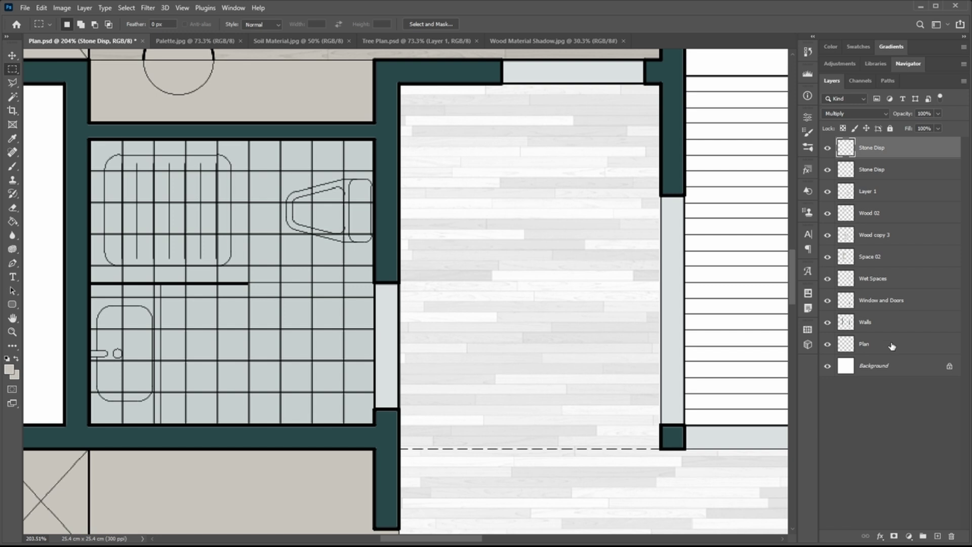
Step: Select the shower, toilet and sink areas from the Plan layer and delete the bathroom grid lines inside them
{"action": "left_click", "coordinate": [876, 346]}
{"action": "key", "text": "w"}
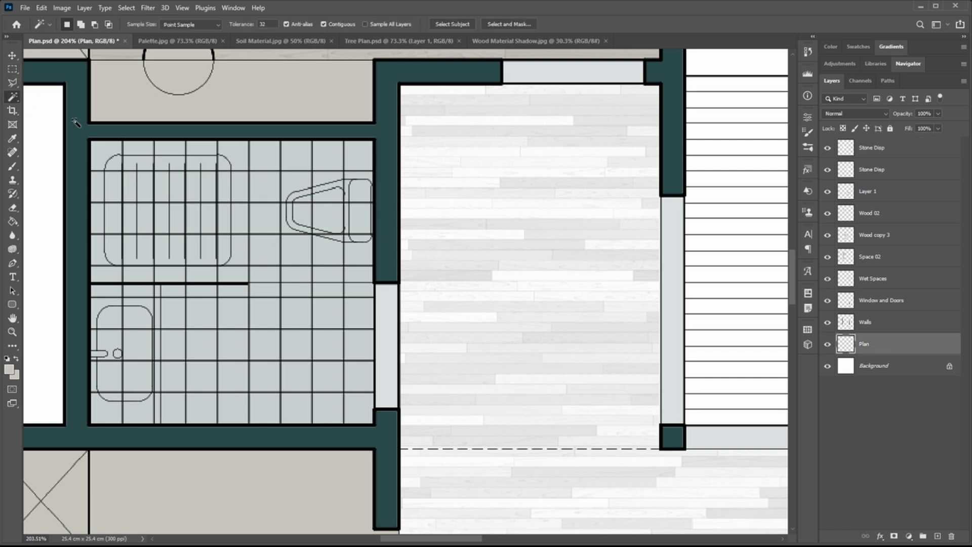
{"action": "scroll", "coordinate": [341, 189], "scroll_direction": "up", "scroll_amount": 5}
{"action": "left_click", "coordinate": [364, 195]}
{"action": "left_click", "coordinate": [351, 194], "text": "shift"}
{"action": "left_click", "coordinate": [320, 206], "text": "shift"}
{"action": "left_click_drag", "start_coordinate": [239, 237], "coordinate": [448, 264]}
{"action": "left_click", "coordinate": [362, 222], "text": "shift"}
{"action": "scroll", "coordinate": [304, 282], "scroll_direction": "down", "scroll_amount": 5}
{"action": "left_click", "coordinate": [171, 375], "text": "shift"}
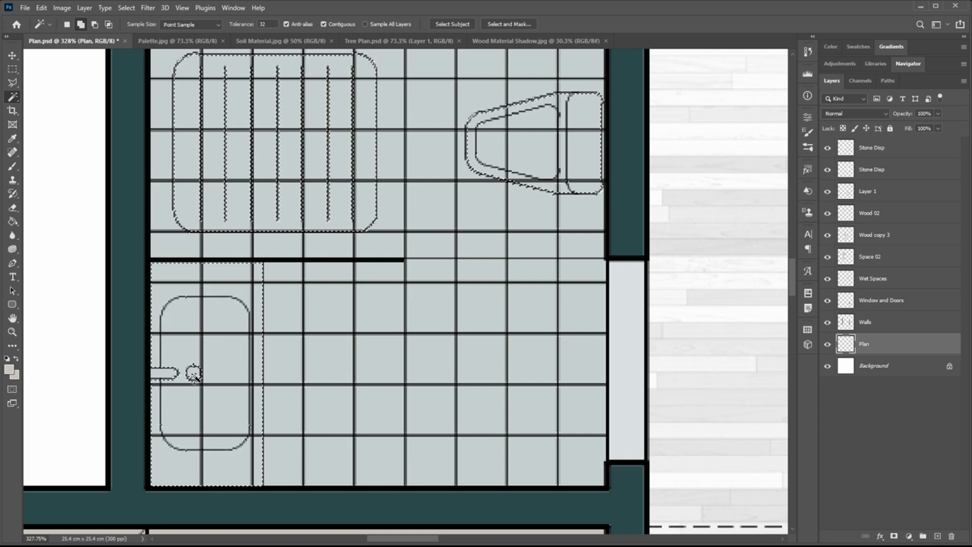
{"action": "scroll", "coordinate": [264, 311], "scroll_direction": "down", "scroll_amount": 4}
{"action": "left_click", "coordinate": [891, 152]}
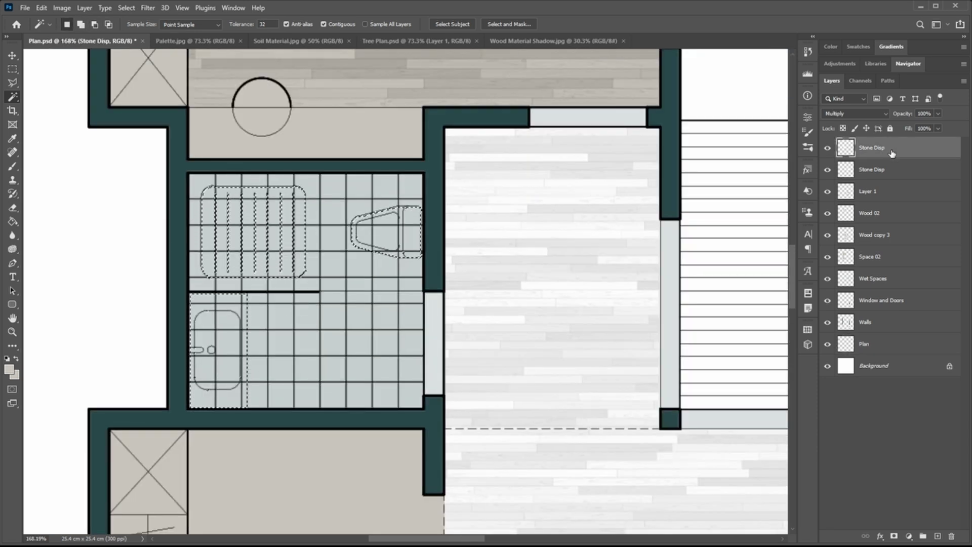
{"action": "key", "text": "Delete"}
{"action": "key", "text": "ctrl+d"}
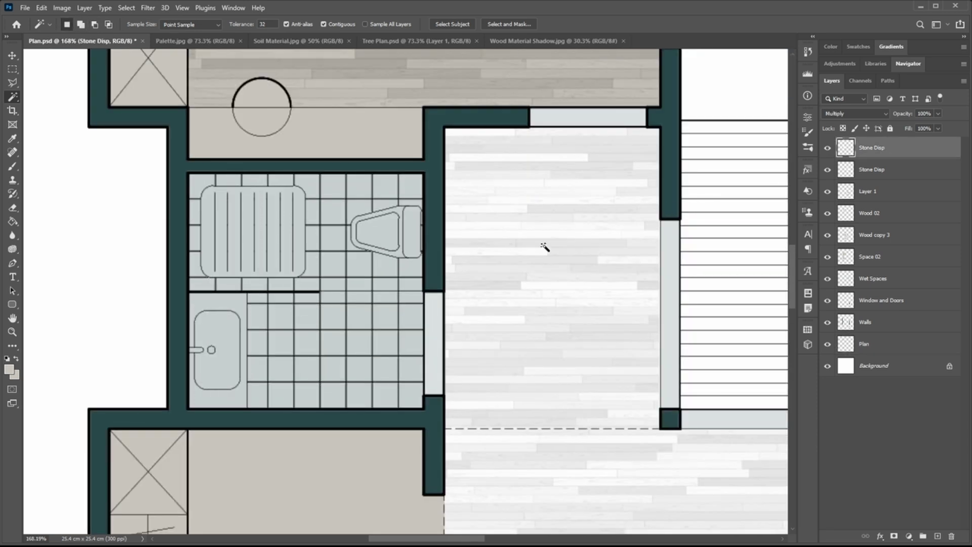
Step: Set the opacity of the bathroom's Stone Disp grid layer to 35%
{"action": "scroll", "coordinate": [425, 271], "scroll_direction": "down", "scroll_amount": 6}
{"action": "scroll", "coordinate": [439, 269], "scroll_direction": "down", "scroll_amount": 2}
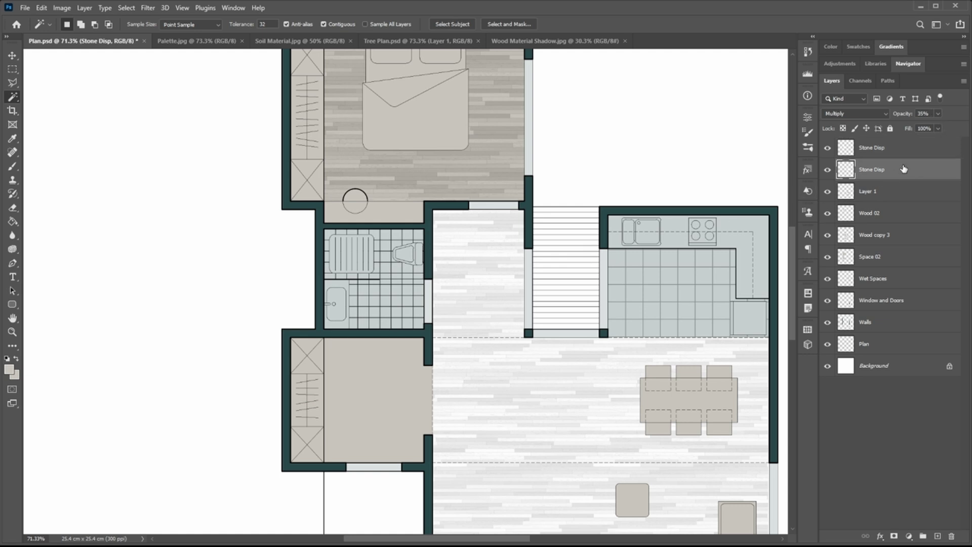
{"action": "type", "text": "35"}
{"action": "key", "text": "Return"}
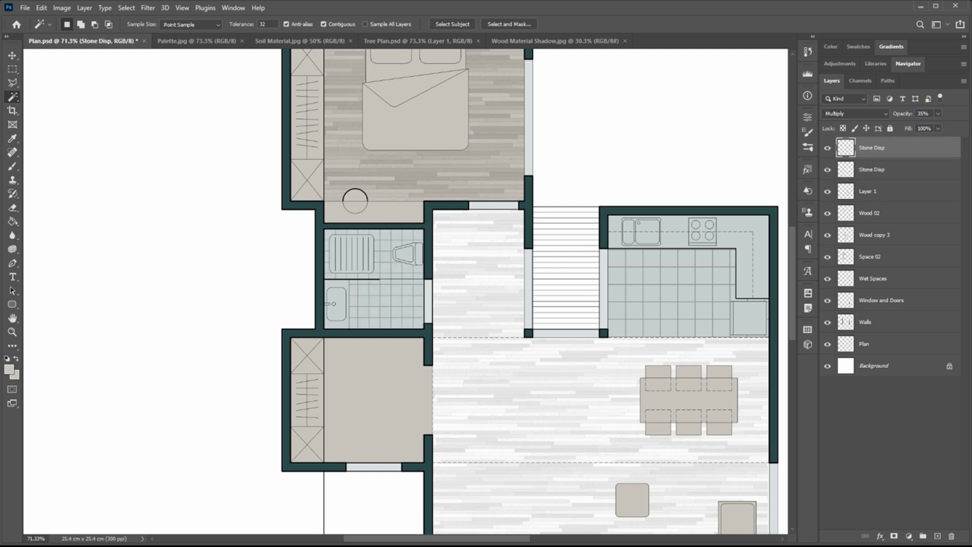
Step: Save the document and add a new top layer named Shadows
{"action": "scroll", "coordinate": [447, 288], "scroll_direction": "down", "scroll_amount": 3}
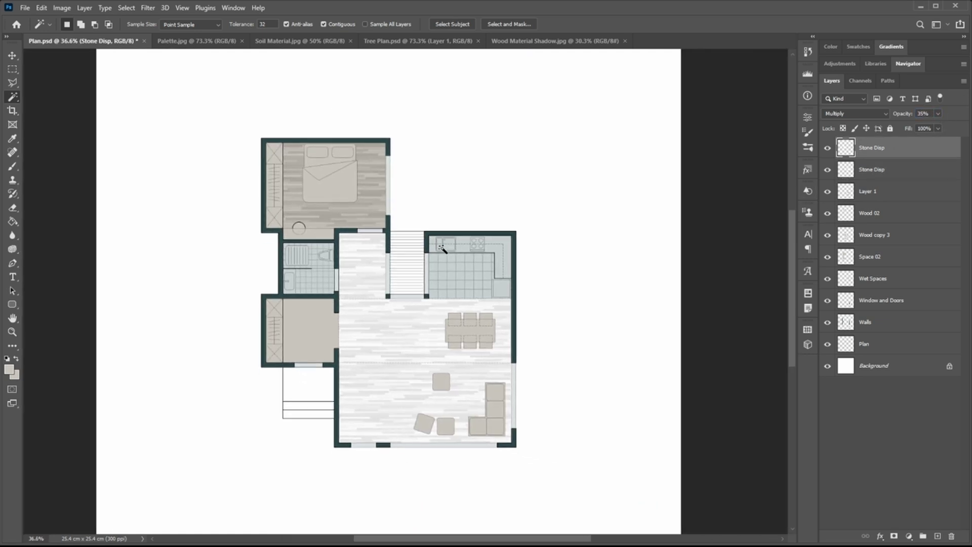
{"action": "scroll", "coordinate": [452, 247], "scroll_direction": "up", "scroll_amount": 1}
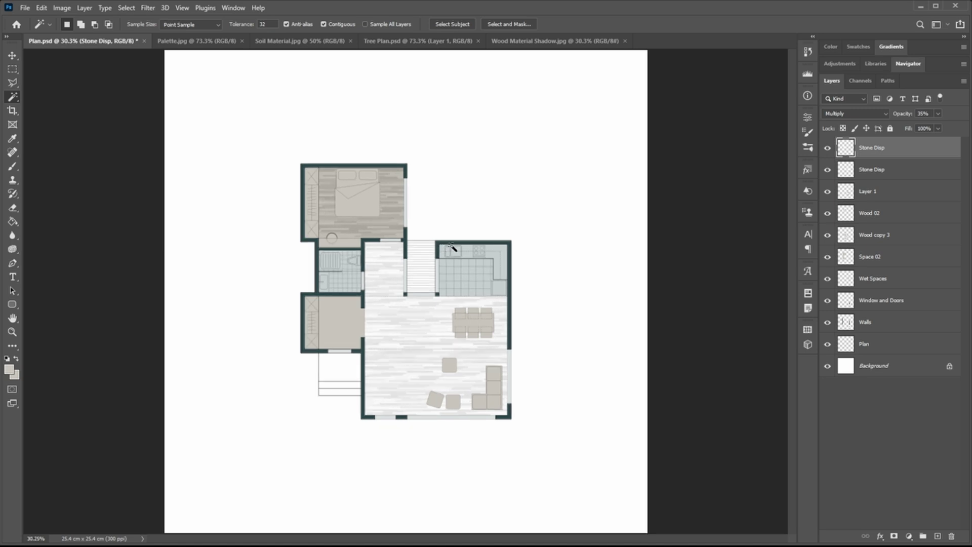
{"action": "left_click", "coordinate": [12, 55]}
{"action": "key", "text": "ctrl+s"}
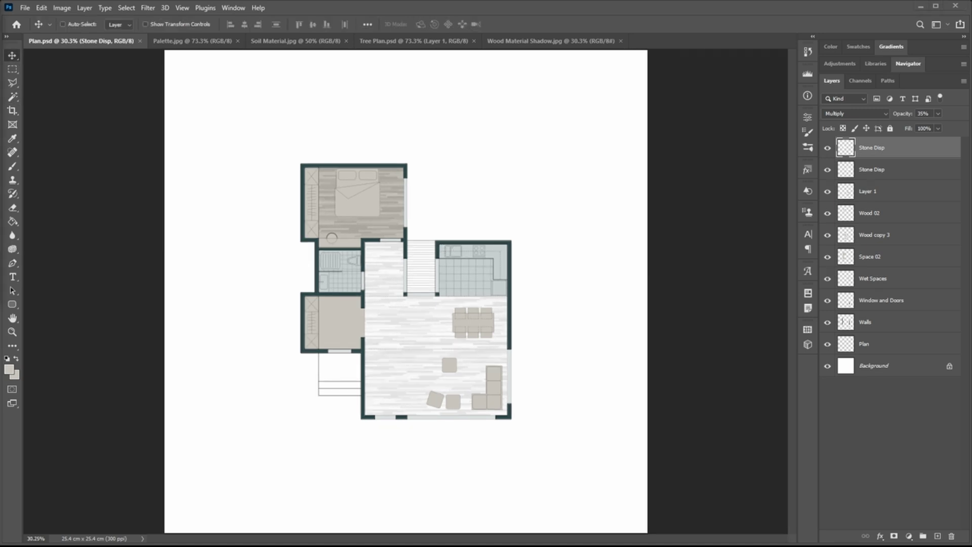
{"action": "left_click", "coordinate": [937, 536]}
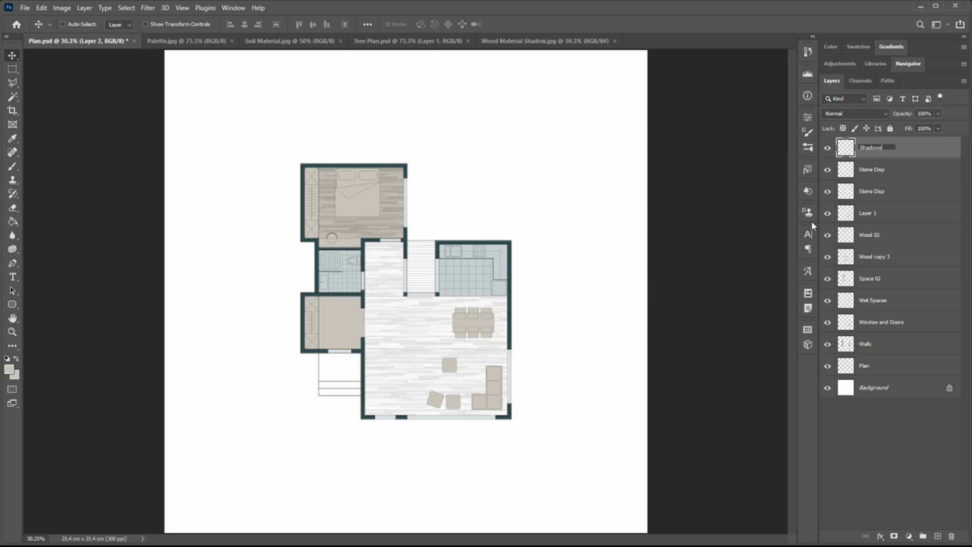
{"action": "key", "text": "Return"}
Step: Trace the outer edge of the building's cast shadow with the Polygonal Lasso, from the lower-right exterior corner to the bedroom's upper-left corner
{"action": "key", "text": "l"}
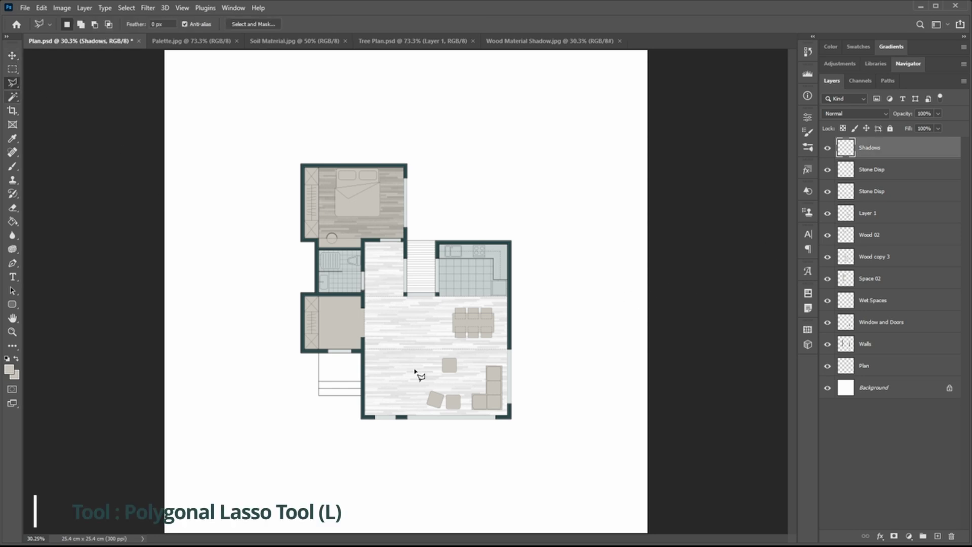
{"action": "scroll", "coordinate": [513, 419], "scroll_direction": "up", "scroll_amount": 5}
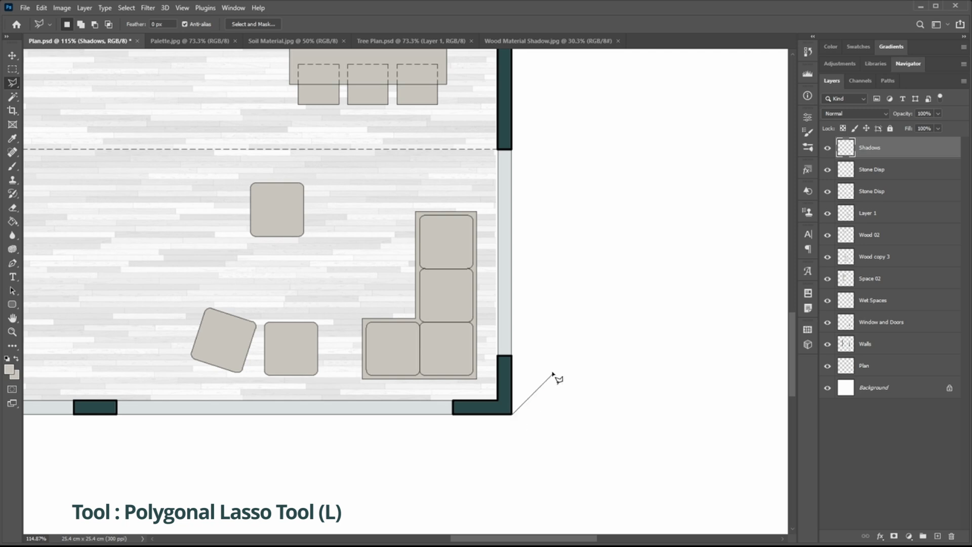
{"action": "left_click", "coordinate": [583, 342], "text": "shift"}
{"action": "left_click_drag", "start_coordinate": [583, 234], "coordinate": [588, 456]}
{"action": "mouse_move", "coordinate": [621, 146]}
{"action": "left_mouse_down"}
{"action": "mouse_move", "coordinate": [614, 358]}
{"action": "mouse_move", "coordinate": [626, 496]}
{"action": "left_mouse_up"}
{"action": "left_click", "coordinate": [631, 231], "text": "shift"}
{"action": "left_click_drag", "start_coordinate": [241, 241], "coordinate": [359, 325]}
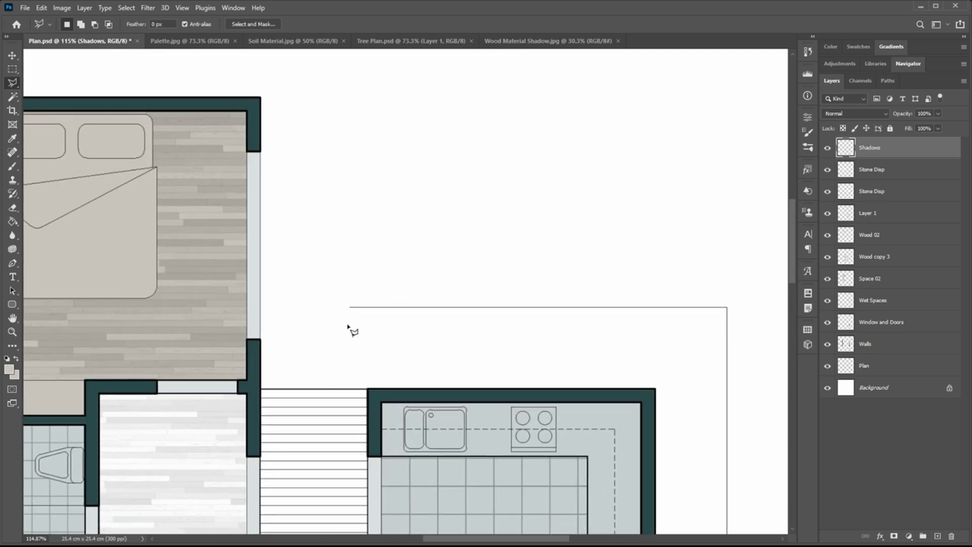
{"action": "left_click_drag", "start_coordinate": [335, 219], "coordinate": [355, 364]}
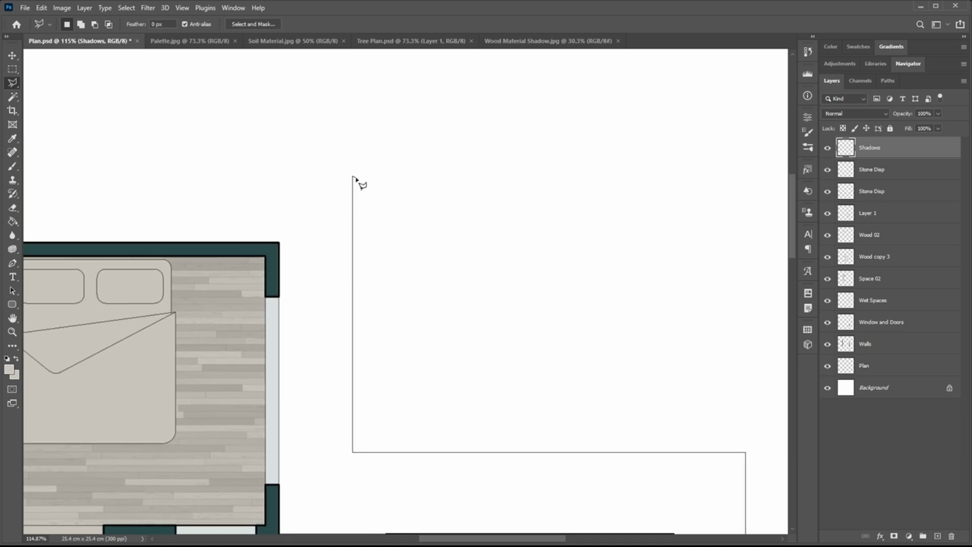
{"action": "scroll", "coordinate": [358, 177], "scroll_direction": "down", "scroll_amount": 6}
{"action": "left_click_drag", "start_coordinate": [197, 185], "coordinate": [306, 202]}
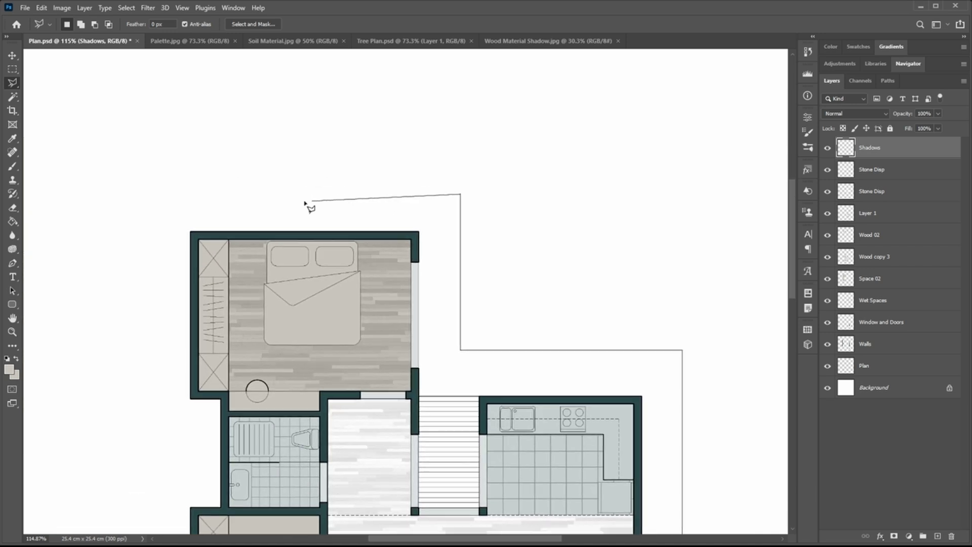
{"action": "left_click", "coordinate": [191, 233]}
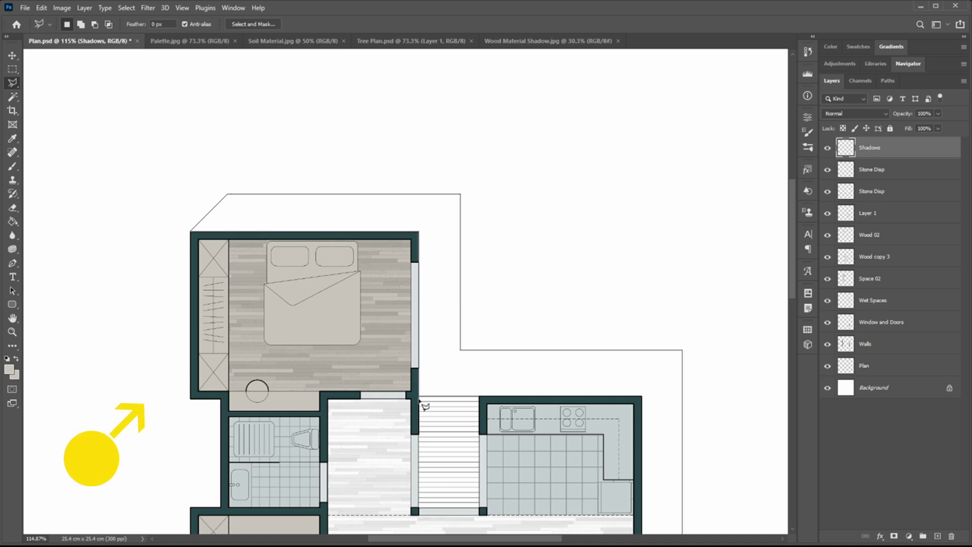
Step: Close the cast-shadow selection by following the bedroom, staircase and kitchen exterior walls back to the lower-right corner
{"action": "left_click_drag", "start_coordinate": [621, 425], "coordinate": [468, 362]}
{"action": "scroll", "coordinate": [469, 363], "scroll_direction": "up", "scroll_amount": 4}
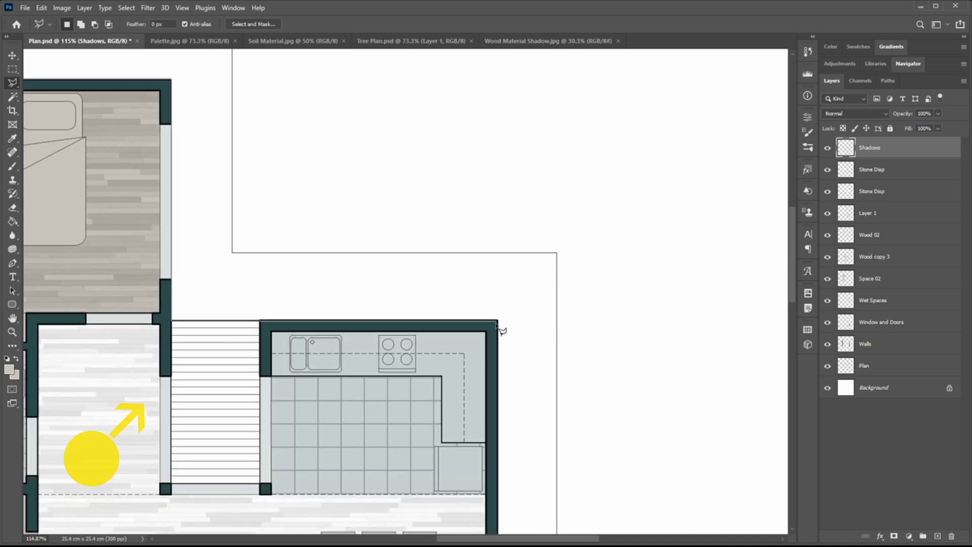
{"action": "scroll", "coordinate": [503, 330], "scroll_direction": "down", "scroll_amount": 2}
{"action": "scroll", "coordinate": [479, 379], "scroll_direction": "down", "scroll_amount": 8}
{"action": "left_click", "coordinate": [452, 400]}
{"action": "scroll", "coordinate": [452, 398], "scroll_direction": "down", "scroll_amount": 14}
{"action": "scroll", "coordinate": [455, 252], "scroll_direction": "up", "scroll_amount": 4}
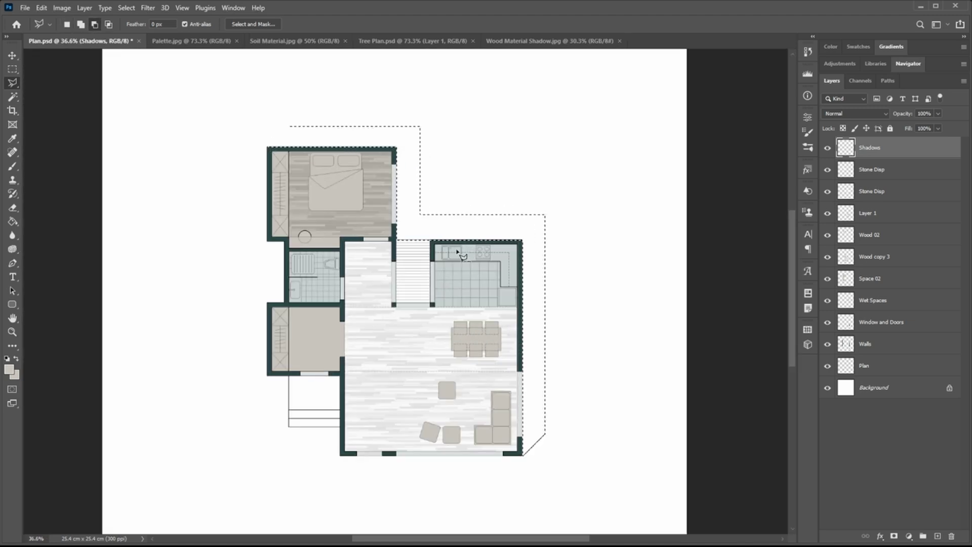
Step: Fill the cast-shadow selection with black, set the Shadows layer's opacity to 32%, and deselect
{"action": "left_click", "coordinate": [6, 359]}
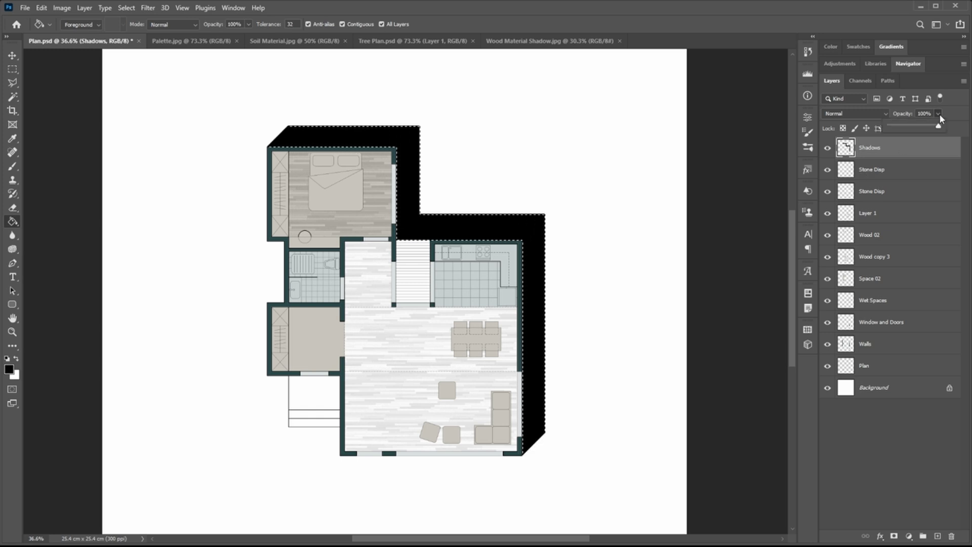
{"action": "left_click_drag", "start_coordinate": [912, 130], "coordinate": [905, 128]}
{"action": "key", "text": "ctrl+d"}
Step: Outline the bedroom's interior shadow with the Polygonal Lasso, covering the wardrobe, the desk niche and a slanted area beside the door
{"action": "key", "text": "l"}
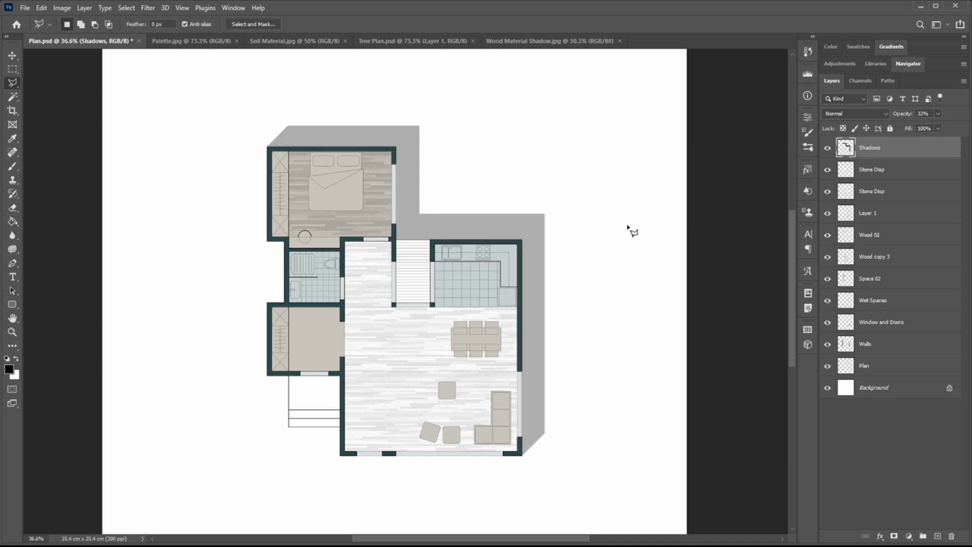
{"action": "scroll", "coordinate": [311, 167], "scroll_direction": "up", "scroll_amount": 5}
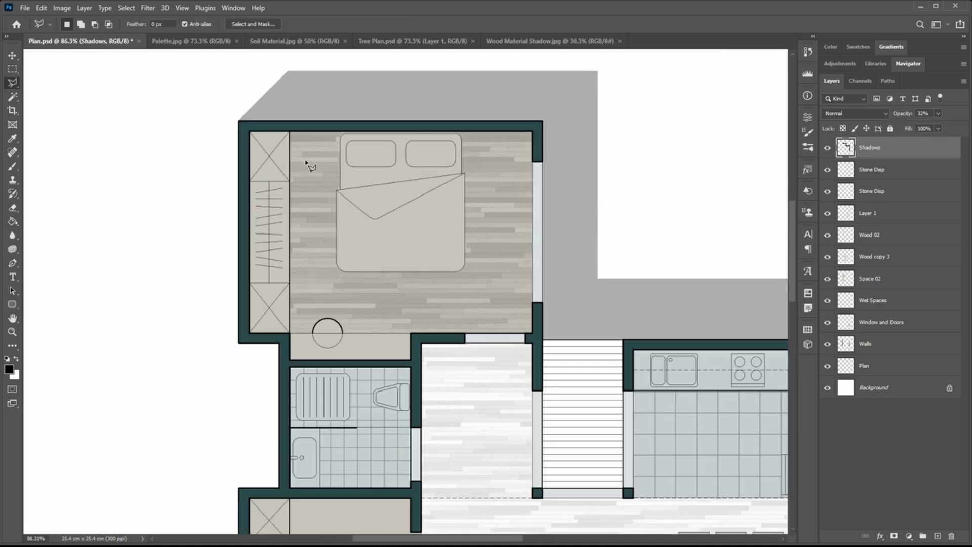
{"action": "left_click", "coordinate": [293, 133]}
{"action": "left_click", "coordinate": [328, 302]}
{"action": "left_click", "coordinate": [416, 326]}
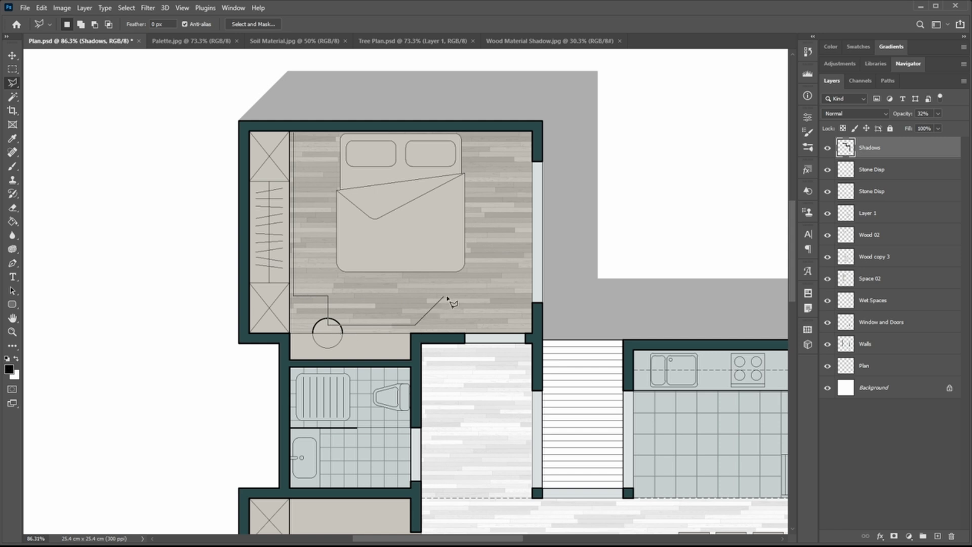
{"action": "left_click", "coordinate": [447, 296]}
{"action": "left_click", "coordinate": [462, 329]}
{"action": "left_click", "coordinate": [466, 333]}
{"action": "left_click", "coordinate": [411, 333]}
{"action": "left_click", "coordinate": [411, 360]}
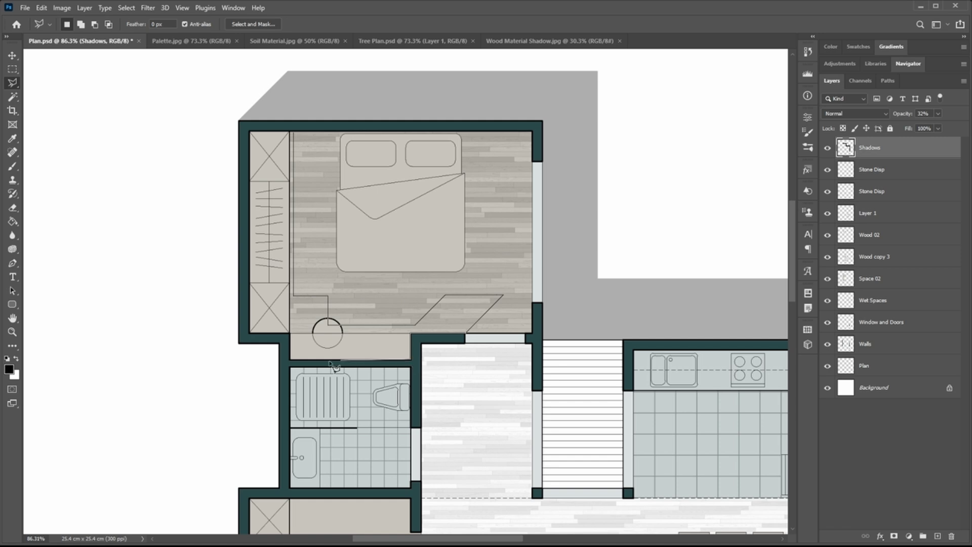
{"action": "left_click", "coordinate": [289, 360]}
{"action": "left_click", "coordinate": [290, 333]}
{"action": "left_click", "coordinate": [250, 333]}
{"action": "left_click", "coordinate": [249, 132]}
{"action": "left_click", "coordinate": [295, 134]}
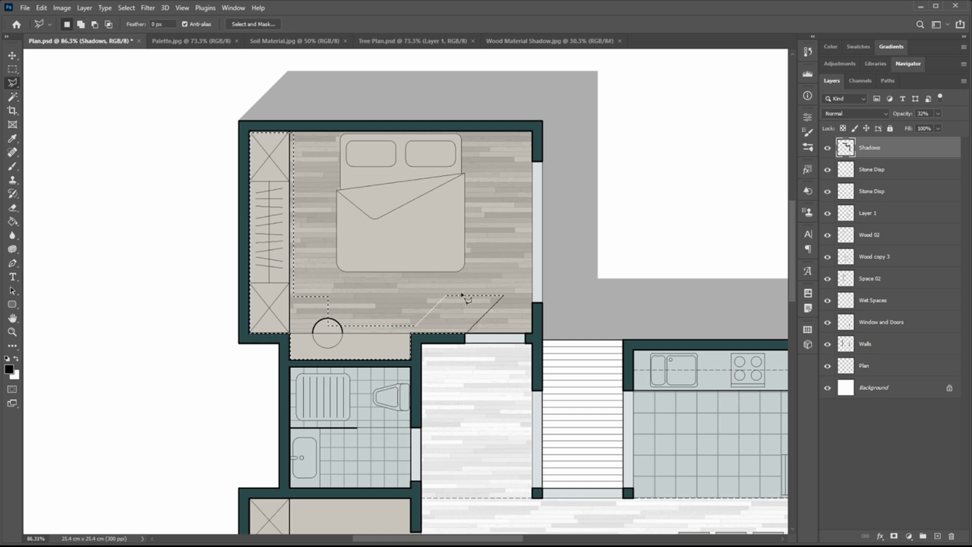
Step: Fill the bedroom shadow selection with black on the Shadows layer and deselect
{"action": "left_click", "coordinate": [13, 221]}
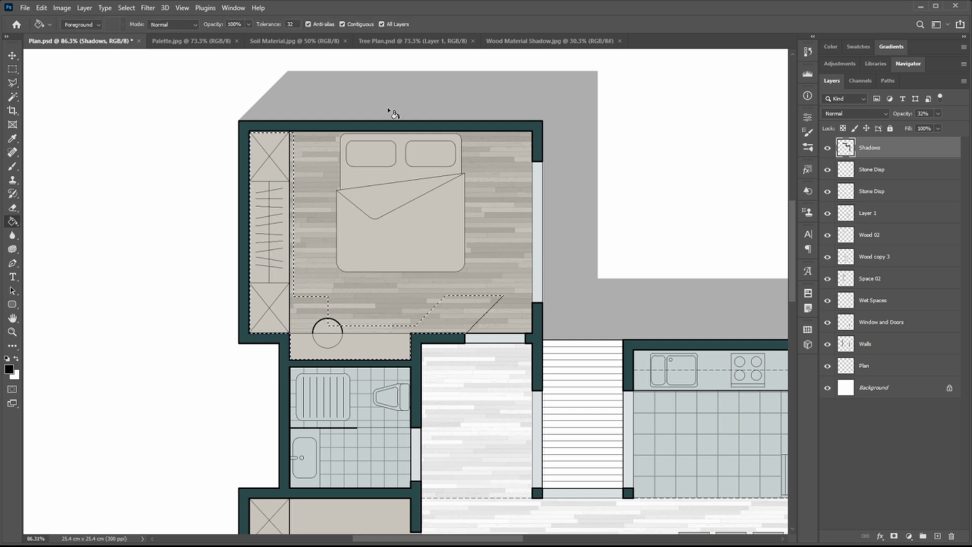
{"action": "left_click", "coordinate": [289, 218]}
{"action": "key", "text": "ctrl+d"}
Step: Set the Shadows layer's blend mode to Multiply
{"action": "scroll", "coordinate": [317, 301], "scroll_direction": "down", "scroll_amount": 9}
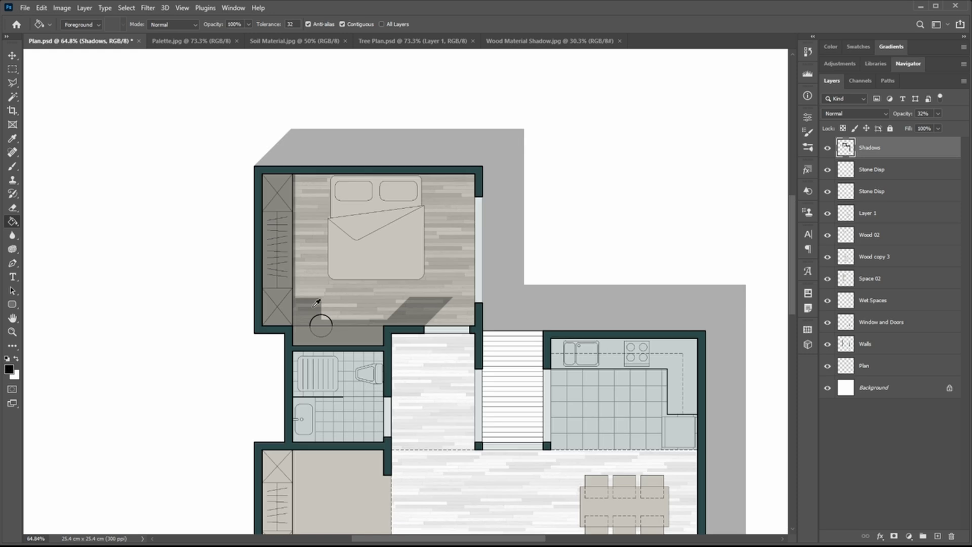
{"action": "left_click", "coordinate": [860, 115]}
{"action": "left_click", "coordinate": [845, 148]}
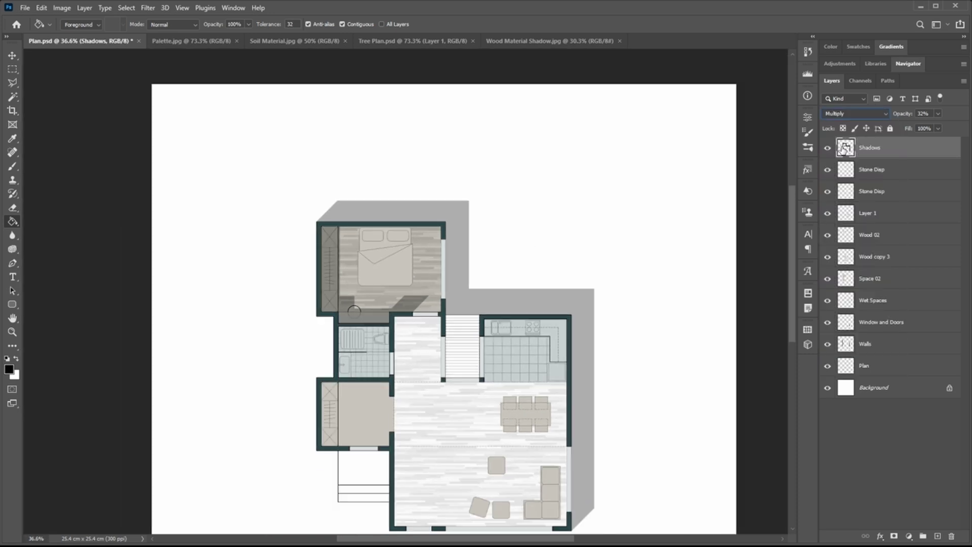
Step: Outline the hallway's shadow along the wall above the bathroom door with the Polygonal Lasso, ending in a slanted edge
{"action": "scroll", "coordinate": [514, 251], "scroll_direction": "down", "scroll_amount": 2}
{"action": "scroll", "coordinate": [502, 263], "scroll_direction": "up", "scroll_amount": 8}
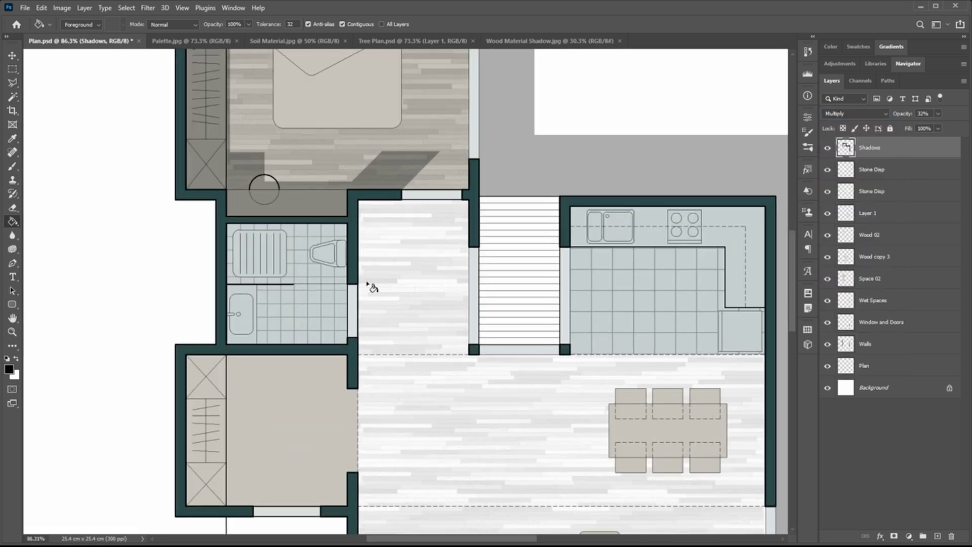
{"action": "key", "text": "l"}
{"action": "scroll", "coordinate": [375, 269], "scroll_direction": "up", "scroll_amount": 1}
{"action": "left_click", "coordinate": [355, 288]}
{"action": "left_click", "coordinate": [396, 248]}
{"action": "left_click", "coordinate": [396, 188]}
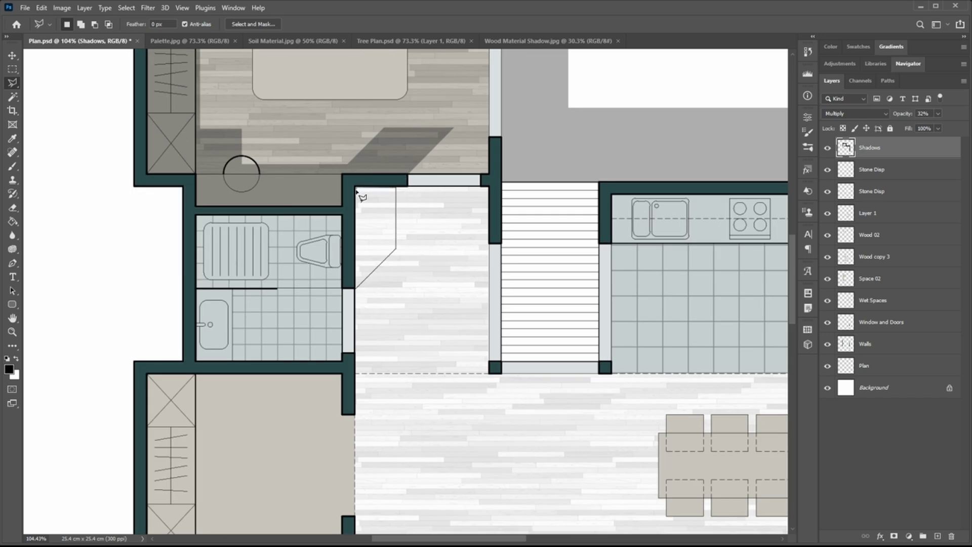
{"action": "left_click", "coordinate": [356, 289]}
{"action": "scroll", "coordinate": [356, 289], "scroll_direction": "up", "scroll_amount": 3}
{"action": "left_click", "coordinate": [356, 292]}
{"action": "left_click", "coordinate": [355, 130]}
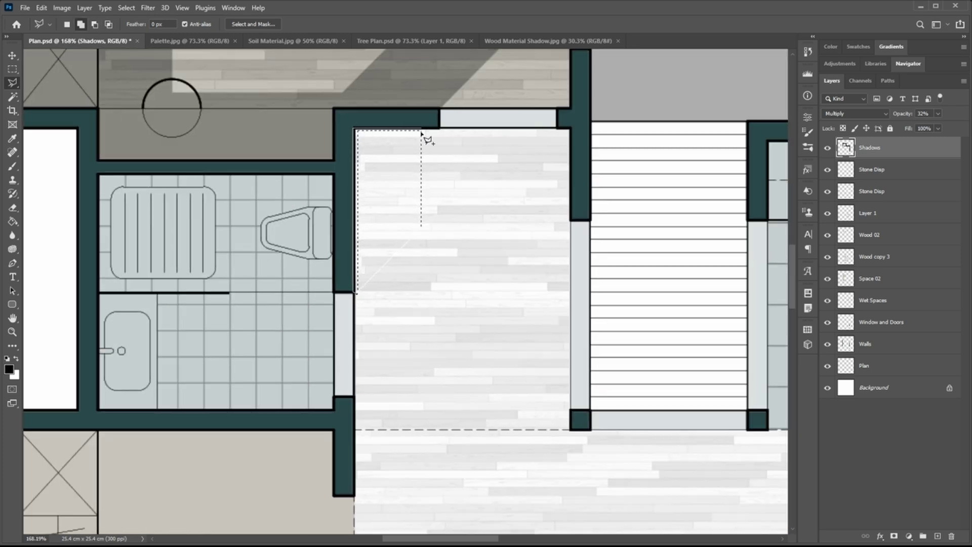
Step: Add the bathroom's L-shaped shadow to the selection, continuing through the door opening and along the hallway wall to a slanted end
{"action": "scroll", "coordinate": [423, 233], "scroll_direction": "down", "scroll_amount": 5}
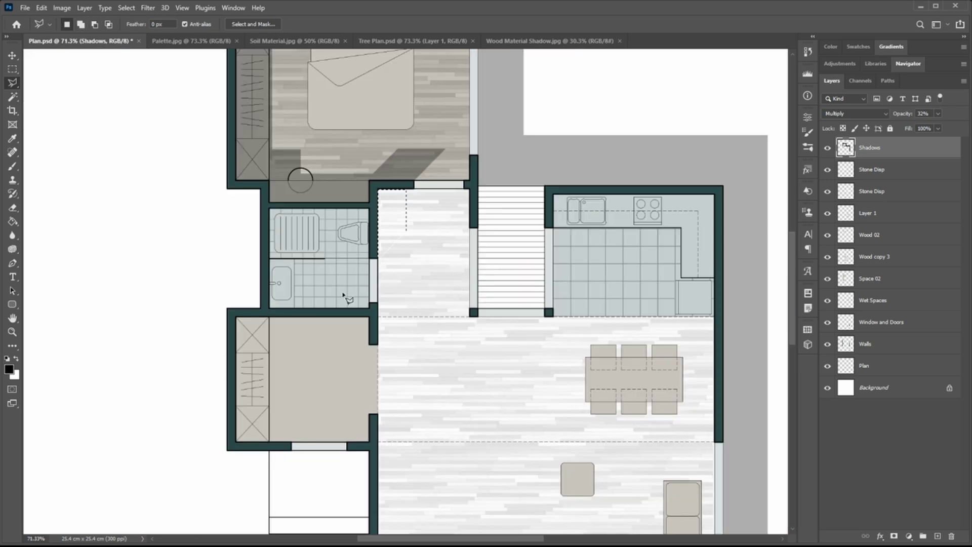
{"action": "scroll", "coordinate": [360, 273], "scroll_direction": "left", "scroll_amount": 2}
{"action": "scroll", "coordinate": [373, 250], "scroll_direction": "up", "scroll_amount": 2}
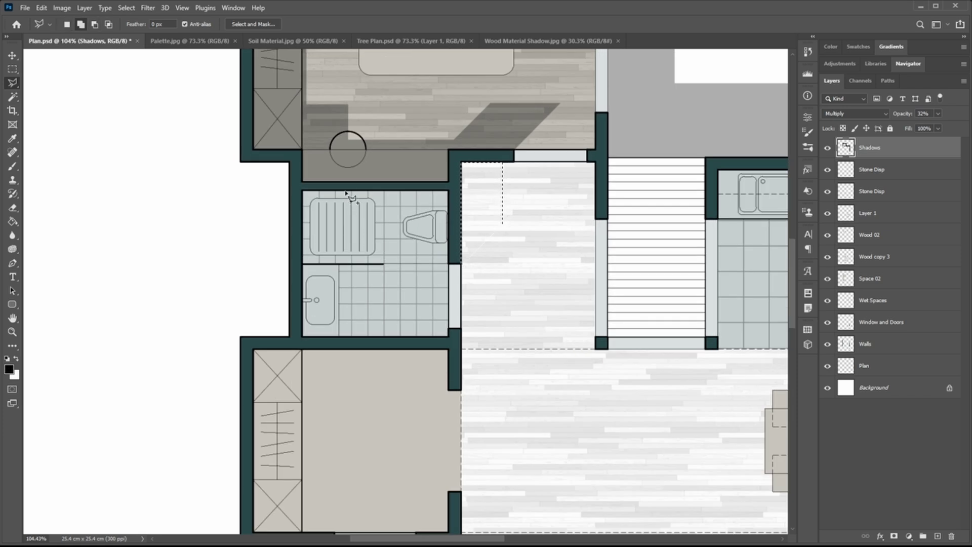
{"action": "left_click", "coordinate": [346, 192]}
{"action": "left_click", "coordinate": [353, 300], "text": "shift"}
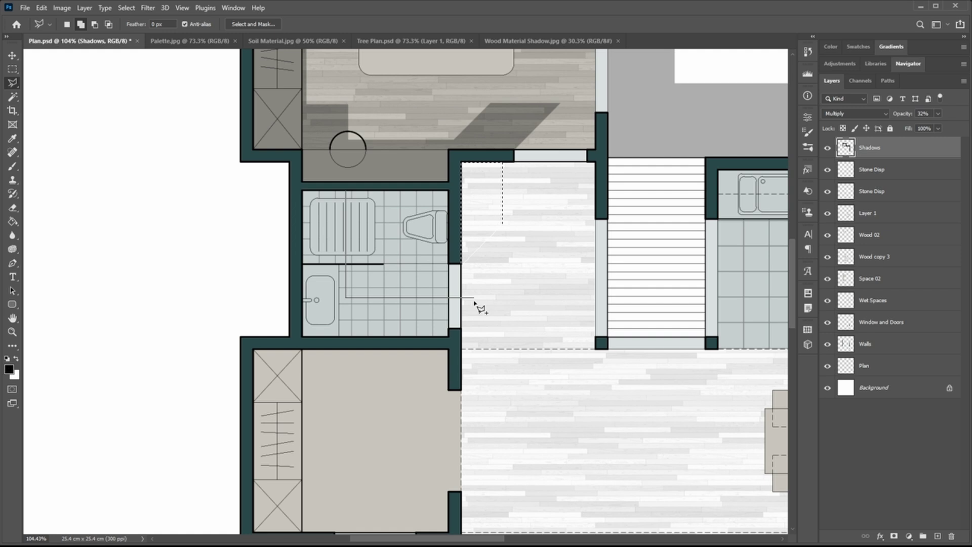
{"action": "left_click", "coordinate": [501, 293]}
{"action": "left_click", "coordinate": [501, 353]}
{"action": "left_click", "coordinate": [461, 390]}
{"action": "left_click", "coordinate": [462, 329]}
{"action": "left_click", "coordinate": [448, 329]}
{"action": "left_click", "coordinate": [449, 337]}
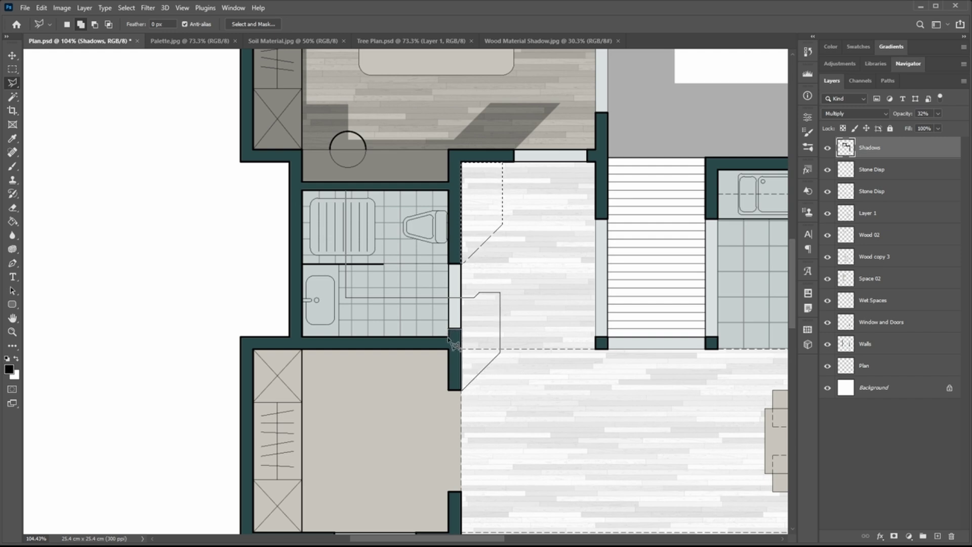
{"action": "left_click", "coordinate": [302, 338]}
{"action": "left_click", "coordinate": [303, 192]}
{"action": "left_click", "coordinate": [347, 191]}
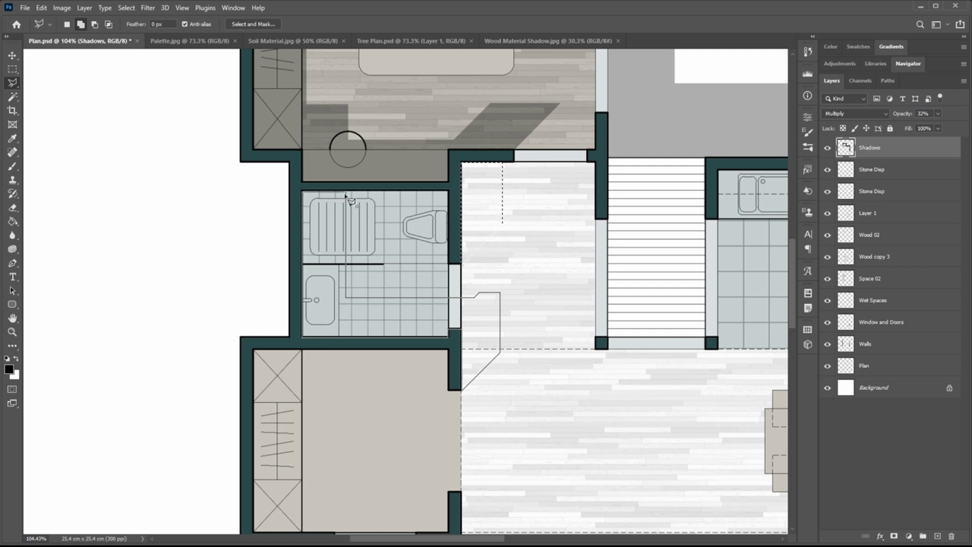
{"action": "double_click", "coordinate": [357, 196]}
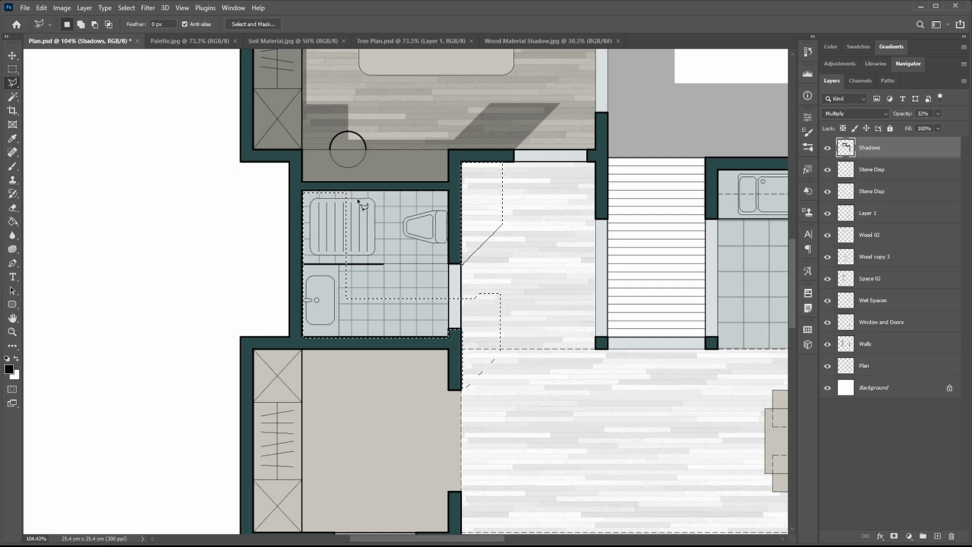
Step: Fill the hallway and bathroom shadow selection with black on the Shadows layer and deselect
{"action": "key", "text": "alt+BackSpace"}
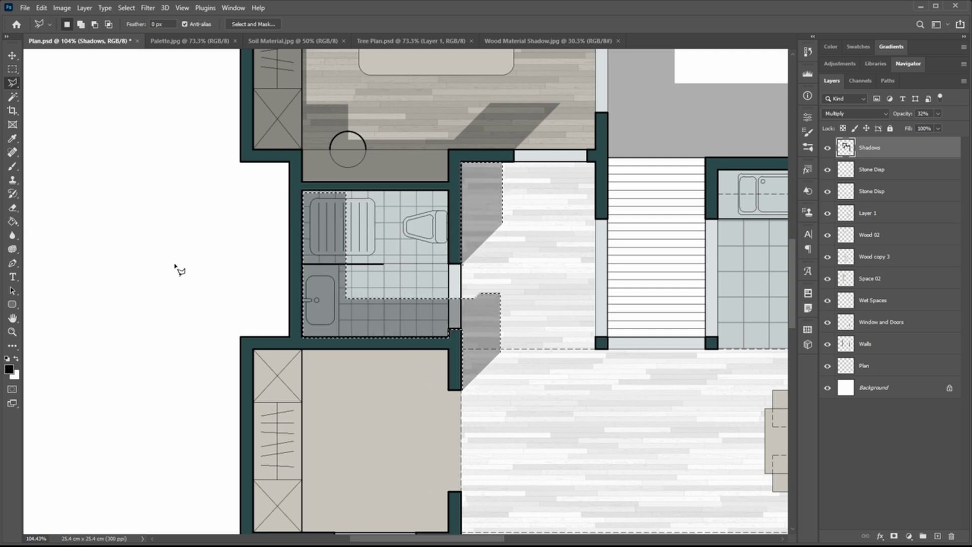
{"action": "scroll", "coordinate": [340, 316], "scroll_direction": "down", "scroll_amount": 2}
{"action": "key", "text": "ctrl+d"}
{"action": "scroll", "coordinate": [373, 236], "scroll_direction": "down", "scroll_amount": 3}
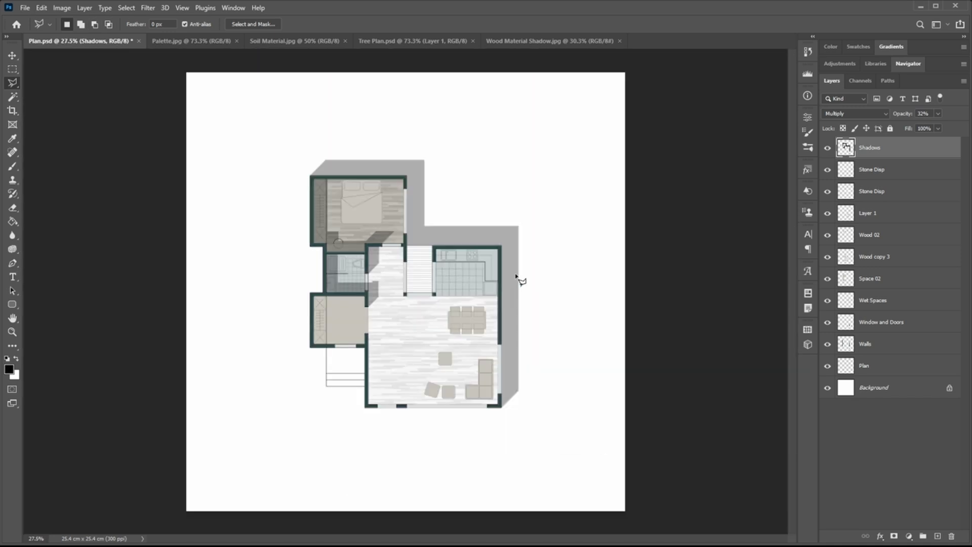
Step: Outline the entrance room's shadow over the wardrobe and beside the outer door, fill it with black, and deselect
{"action": "scroll", "coordinate": [380, 306], "scroll_direction": "up", "scroll_amount": 2}
{"action": "scroll", "coordinate": [302, 334], "scroll_direction": "up", "scroll_amount": 3}
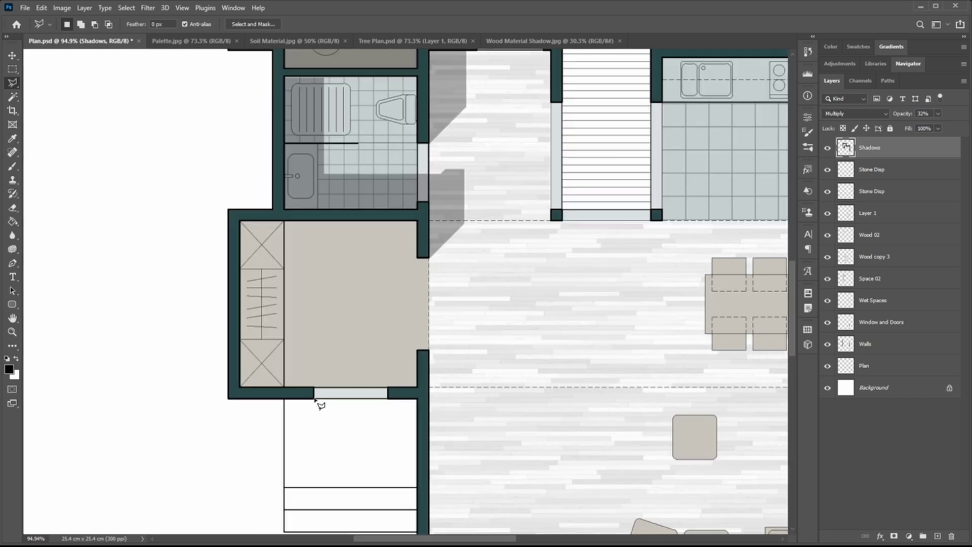
{"action": "left_click", "coordinate": [314, 400]}
{"action": "left_click", "coordinate": [361, 346]}
{"action": "left_click", "coordinate": [289, 346]}
{"action": "left_click", "coordinate": [288, 223]}
{"action": "left_click", "coordinate": [241, 223]}
{"action": "left_click", "coordinate": [241, 389]}
{"action": "left_click", "coordinate": [315, 388]}
{"action": "left_click", "coordinate": [315, 398]}
{"action": "key", "text": "alt+BackSpace"}
{"action": "key", "text": "ctrl+d"}
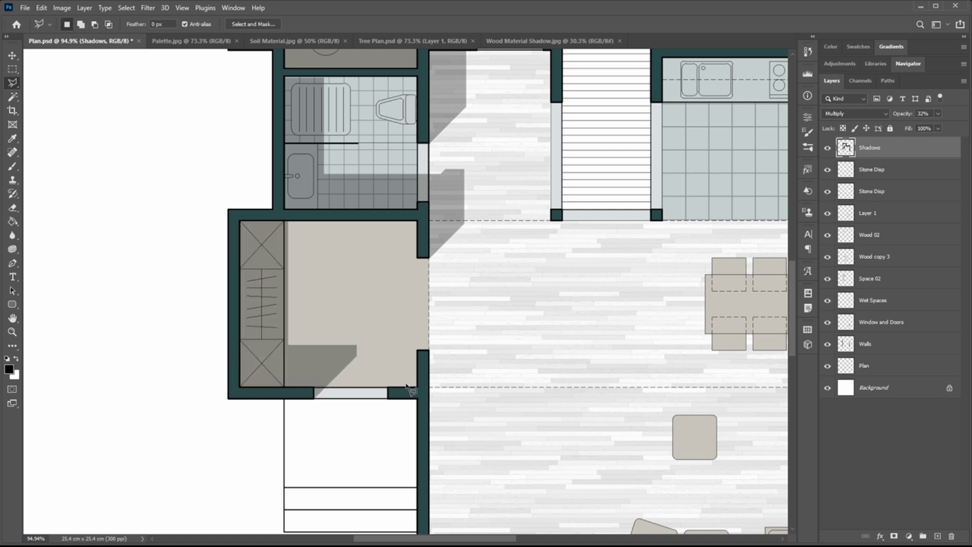
Step: Outline a small slanted shadow in the entrance room's corner on the other side of the outer door and fill it with black
{"action": "left_click", "coordinate": [387, 388]}
{"action": "left_click", "coordinate": [427, 357]}
{"action": "left_click", "coordinate": [417, 388]}
{"action": "left_click", "coordinate": [388, 388]}
{"action": "key", "text": "alt+BackSpace"}
Step: Outline the living room's L-shaped shadow from the entrance opening along the side and lower walls, fill it with black, and deselect
{"action": "left_click", "coordinate": [418, 349]}
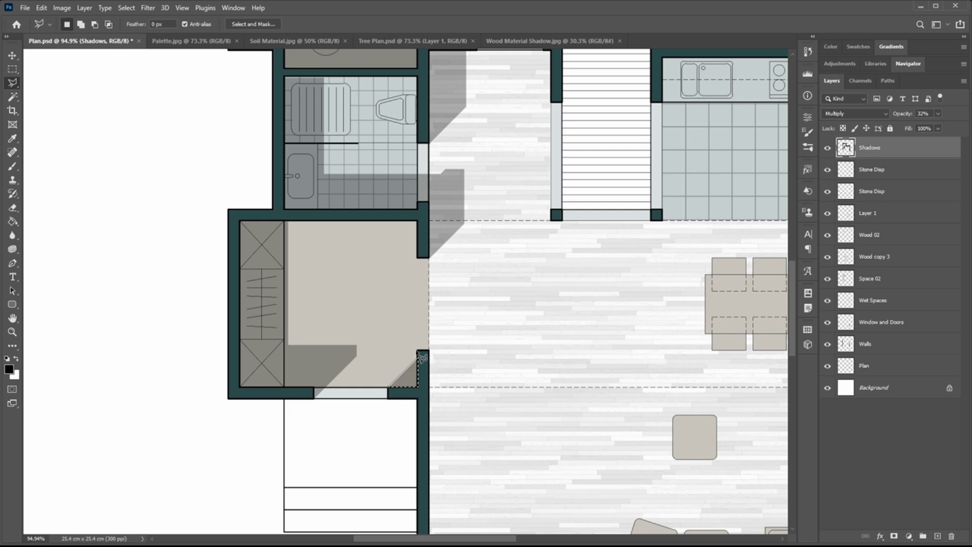
{"action": "left_click", "coordinate": [465, 303]}
{"action": "key", "text": "BackSpace"}
{"action": "left_click", "coordinate": [469, 312]}
{"action": "scroll", "coordinate": [463, 385], "scroll_direction": "down", "scroll_amount": 3}
{"action": "left_click", "coordinate": [456, 416]}
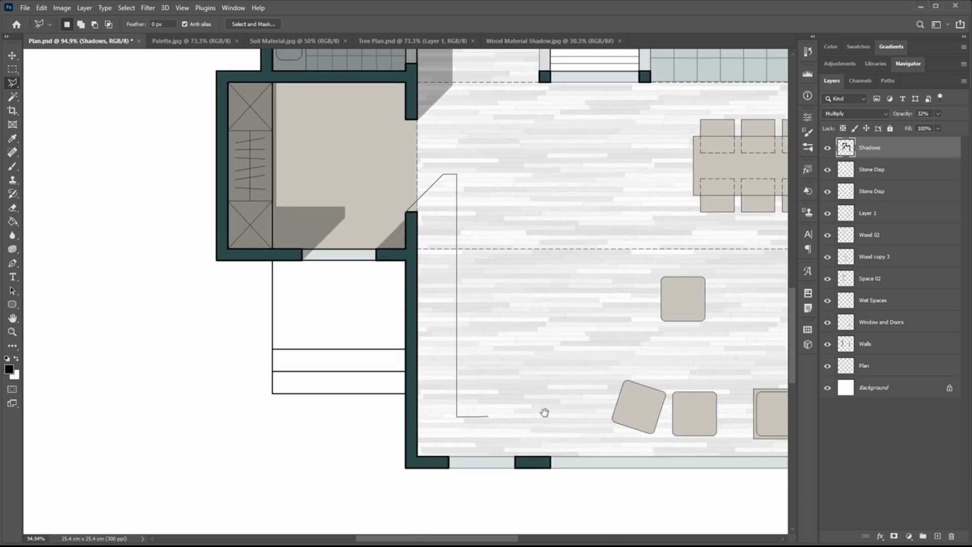
{"action": "scroll", "coordinate": [532, 412], "scroll_direction": "right", "scroll_amount": 7}
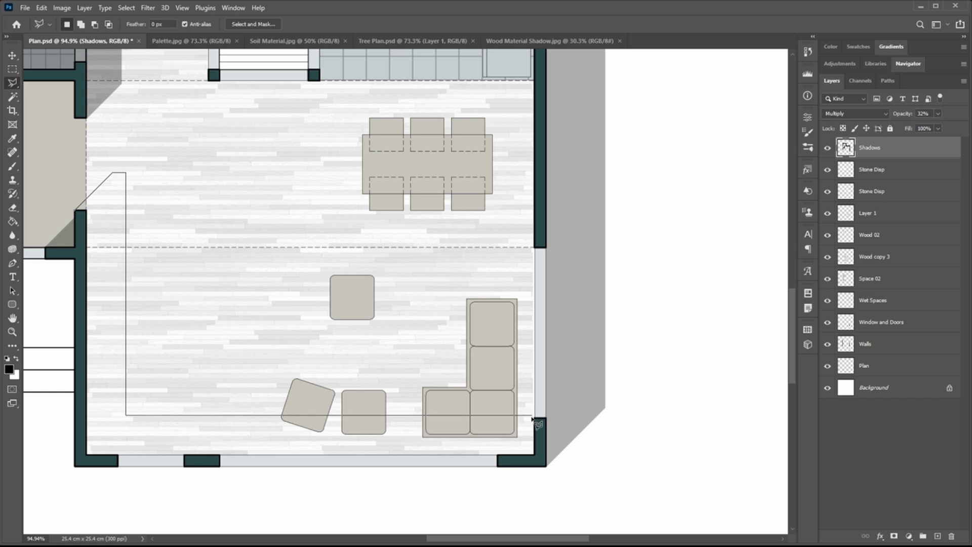
{"action": "left_click", "coordinate": [534, 419]}
{"action": "left_click", "coordinate": [535, 455]}
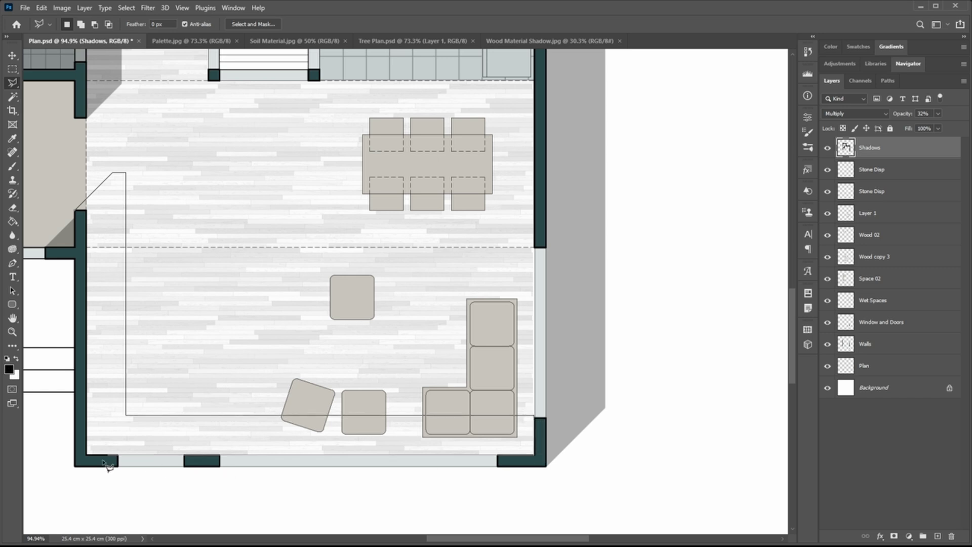
{"action": "left_click", "coordinate": [86, 456]}
{"action": "left_click", "coordinate": [91, 216]}
{"action": "key", "text": "alt+BackSpace"}
{"action": "key", "text": "ctrl+d"}
Step: Outline a triangular wall shadow on the upper stairs next to the bedroom wall, fill it with black, and deselect
{"action": "scroll", "coordinate": [356, 398], "scroll_direction": "down", "scroll_amount": 4}
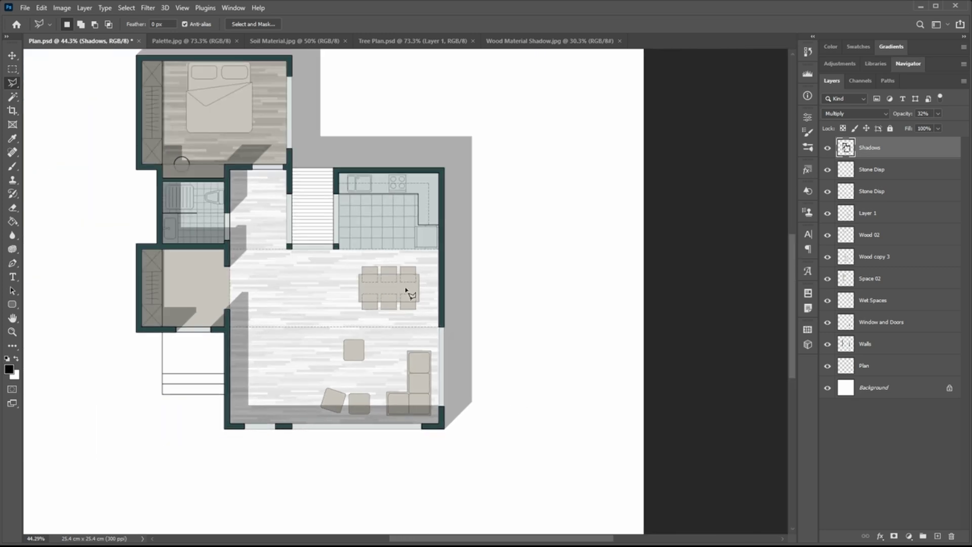
{"action": "scroll", "coordinate": [349, 148], "scroll_direction": "up", "scroll_amount": 3}
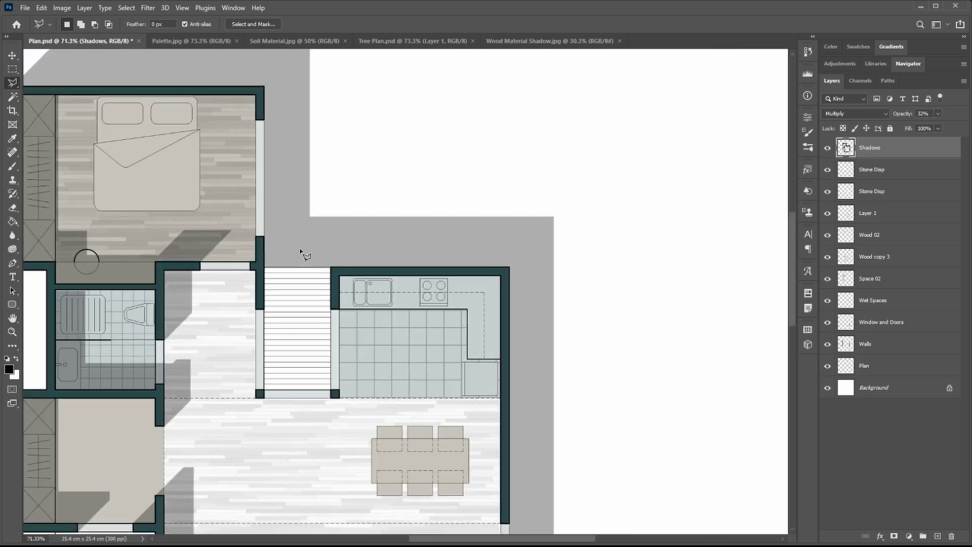
{"action": "scroll", "coordinate": [297, 267], "scroll_direction": "up", "scroll_amount": 1}
{"action": "left_click", "coordinate": [258, 320]}
{"action": "left_click", "coordinate": [316, 262]}
{"action": "left_click", "coordinate": [259, 262]}
{"action": "left_click", "coordinate": [258, 319]}
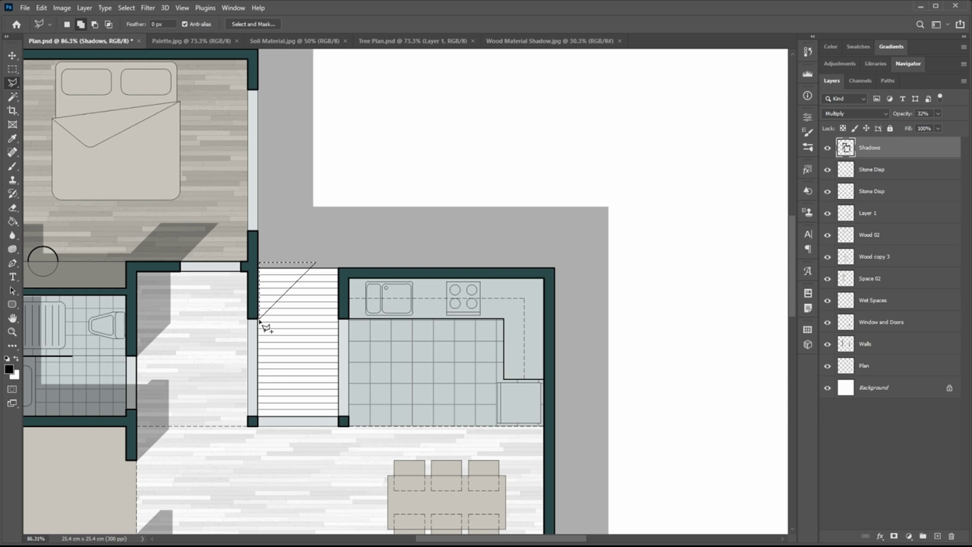
{"action": "key", "text": "alt+BackSpace"}
{"action": "key", "text": "ctrl+d"}
Step: Outline the diagonal shadow cast onto the stairs by the post between hallway and stairs, fill it with black, and deselect
{"action": "scroll", "coordinate": [387, 274], "scroll_direction": "down", "scroll_amount": 2}
{"action": "scroll", "coordinate": [276, 395], "scroll_direction": "up", "scroll_amount": 5}
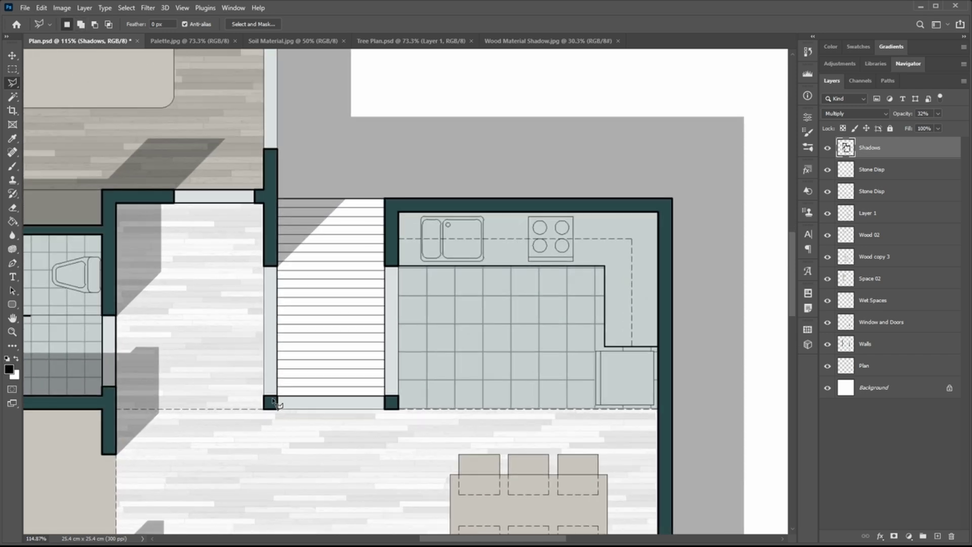
{"action": "left_click", "coordinate": [278, 410]}
{"action": "left_click", "coordinate": [319, 368]}
{"action": "left_click", "coordinate": [319, 356]}
{"action": "left_click", "coordinate": [305, 356]}
{"action": "left_click", "coordinate": [277, 396]}
{"action": "left_click", "coordinate": [264, 396]}
{"action": "left_click", "coordinate": [264, 410]}
{"action": "left_click", "coordinate": [278, 409]}
{"action": "key", "text": "alt+BackSpace"}
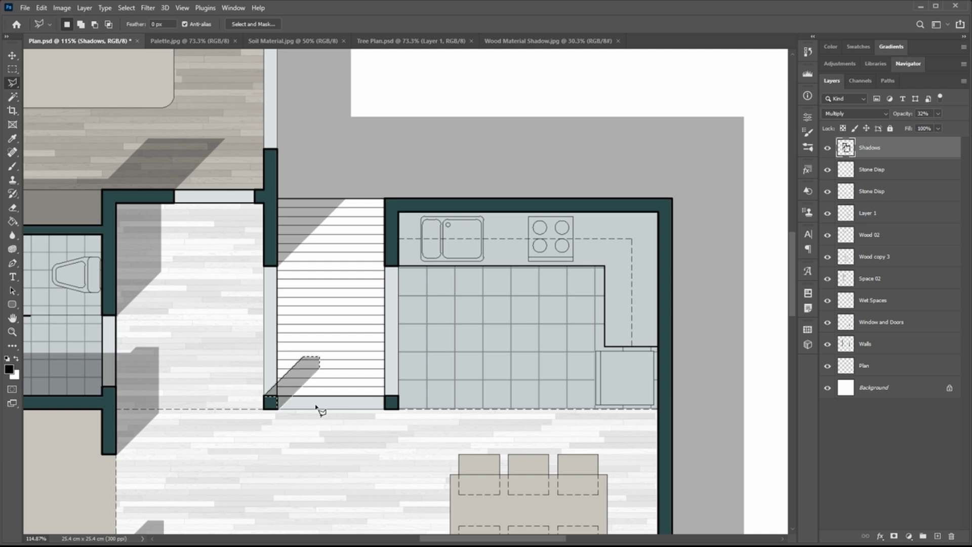
{"action": "key", "text": "ctrl+d"}
Step: Outline the diagonal shadow cast into the kitchen by the post beside the stairs, fill it with black, and deselect
{"action": "left_click", "coordinate": [385, 394]}
{"action": "left_click", "coordinate": [440, 369]}
{"action": "left_click", "coordinate": [399, 395]}
{"action": "left_click", "coordinate": [385, 395]}
{"action": "key", "text": "alt+BackSpace"}
{"action": "key", "text": "ctrl+d"}
Step: Outline the triangular exterior shadow where the entrance room meets the bathroom's outer wall, fill it with black, and deselect
{"action": "scroll", "coordinate": [466, 354], "scroll_direction": "down", "scroll_amount": 9}
{"action": "scroll", "coordinate": [501, 418], "scroll_direction": "down", "scroll_amount": 3}
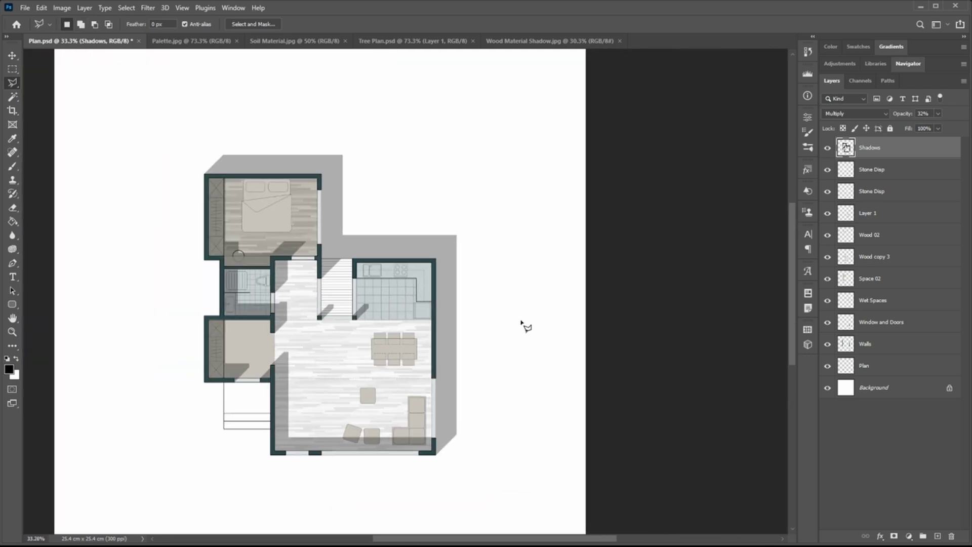
{"action": "scroll", "coordinate": [203, 316], "scroll_direction": "up", "scroll_amount": 5}
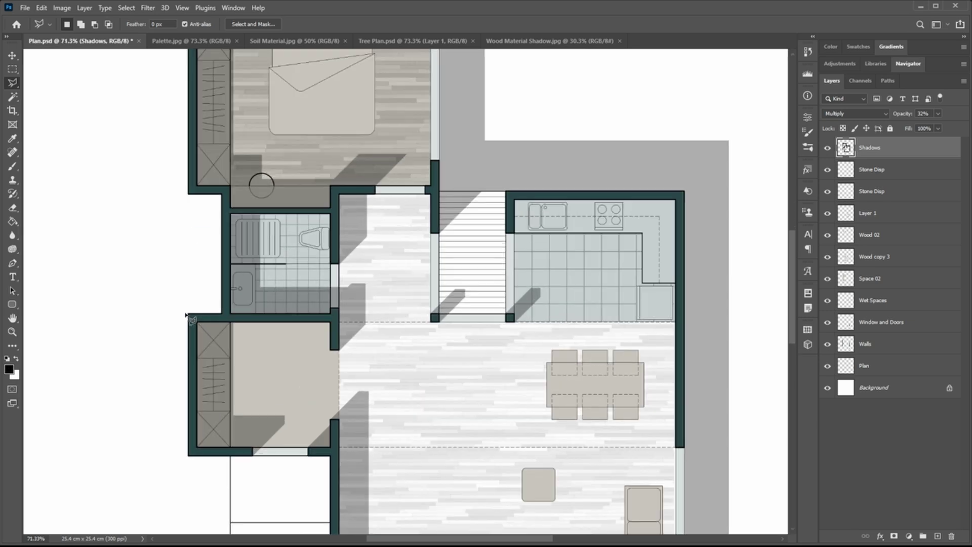
{"action": "left_click", "coordinate": [191, 314]}
{"action": "left_click", "coordinate": [221, 280]}
{"action": "left_click", "coordinate": [222, 313]}
{"action": "left_click", "coordinate": [190, 313]}
{"action": "key", "text": "alt+BackSpace"}
{"action": "key", "text": "ctrl+d"}
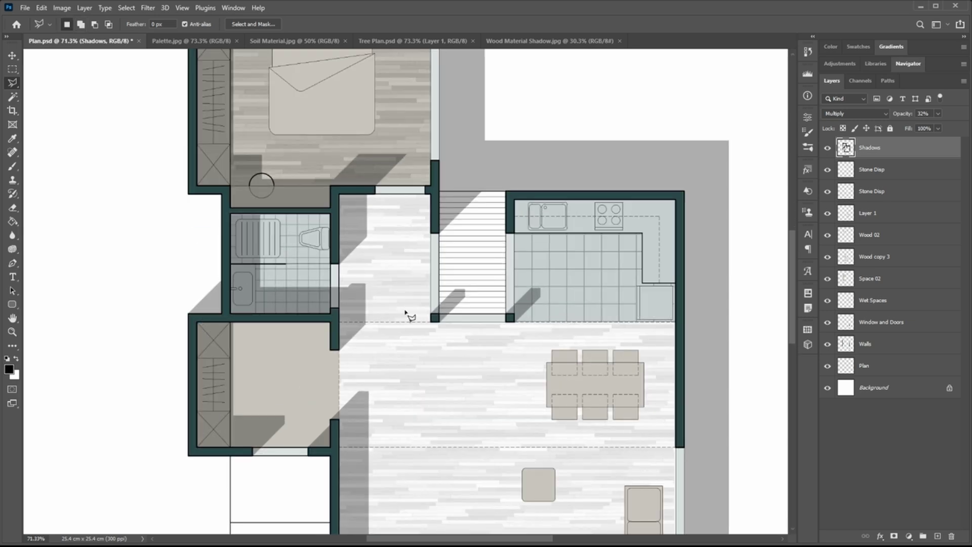
Step: Select the exterior shadow in front of the bedroom window with slanted ends, delete it from the Shadows layer, and deselect
{"action": "scroll", "coordinate": [356, 319], "scroll_direction": "down", "scroll_amount": 3}
{"action": "scroll", "coordinate": [357, 324], "scroll_direction": "up", "scroll_amount": 2}
{"action": "scroll", "coordinate": [376, 209], "scroll_direction": "up", "scroll_amount": 2}
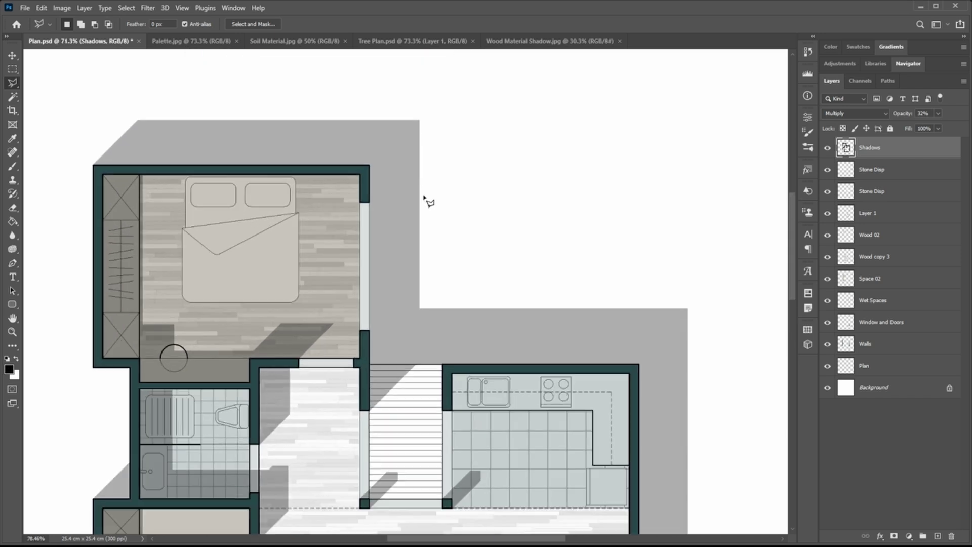
{"action": "left_click", "coordinate": [426, 147]}
{"action": "left_click", "coordinate": [427, 289]}
{"action": "left_click", "coordinate": [423, 276]}
{"action": "left_click", "coordinate": [368, 330]}
{"action": "left_click", "coordinate": [369, 203]}
{"action": "key", "text": "Delete"}
{"action": "key", "text": "ctrl+d"}
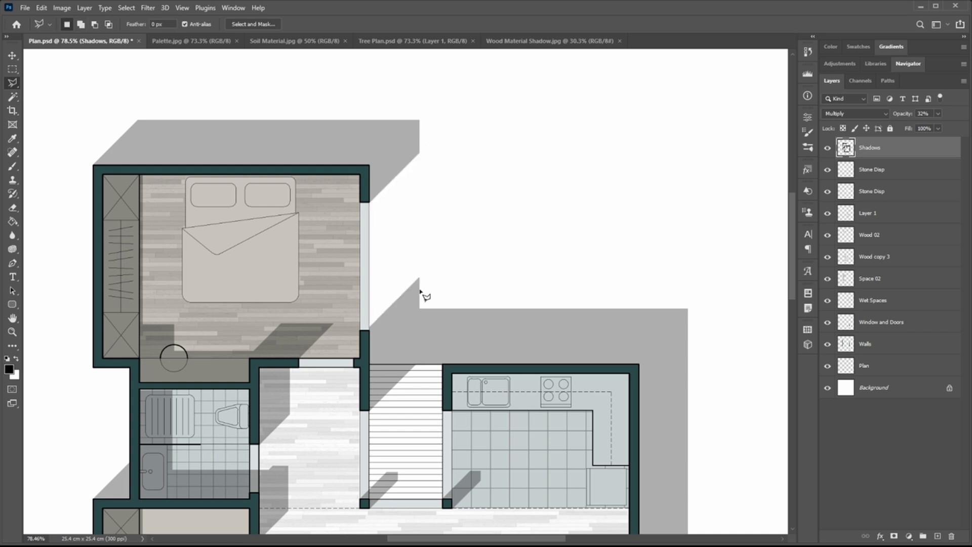
Step: Extend the exterior shadow at the lower end of the bedroom window across the wall thickness, fill it with black, and deselect
{"action": "scroll", "coordinate": [371, 332], "scroll_direction": "up", "scroll_amount": 3}
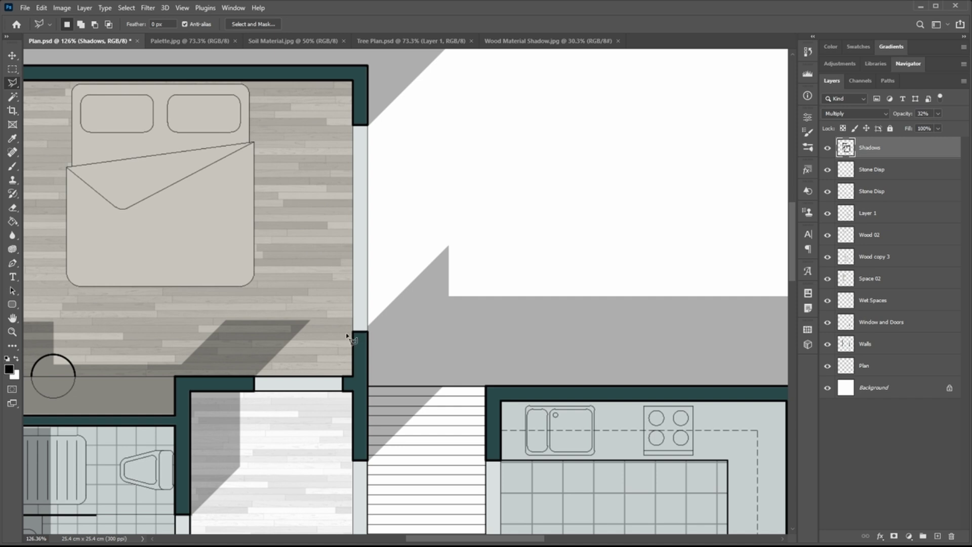
{"action": "left_click", "coordinate": [353, 330]}
{"action": "left_click", "coordinate": [437, 247]}
{"action": "left_click", "coordinate": [449, 248]}
{"action": "left_click", "coordinate": [440, 270]}
{"action": "double_click", "coordinate": [381, 331]}
{"action": "key", "text": "alt+BackSpace"}
{"action": "key", "text": "ctrl+d"}
Step: Clean up the tip of the shadow below the bedroom window with the Eraser
{"action": "key", "text": "alt"}
{"action": "key", "text": "e"}
{"action": "key", "text": "Escape"}
{"action": "key", "text": "e"}
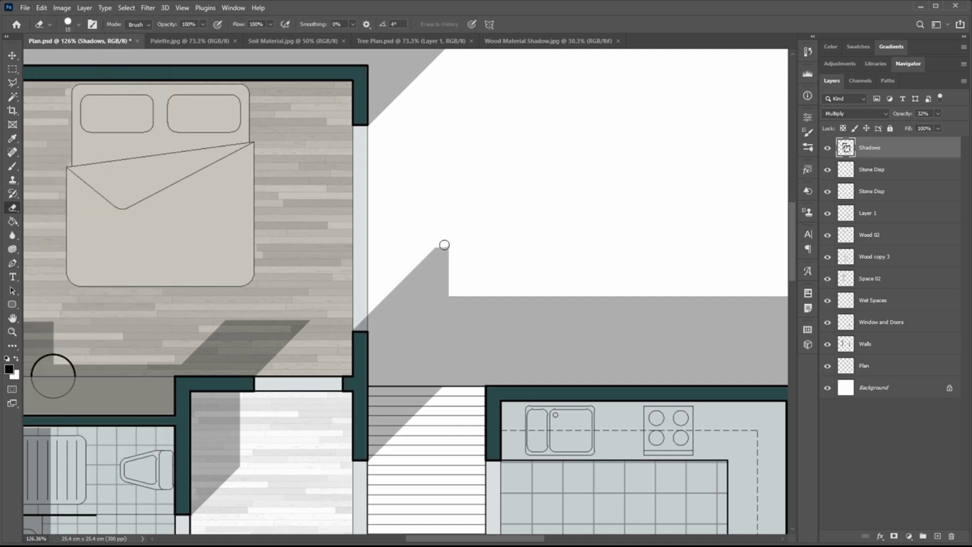
{"action": "scroll", "coordinate": [483, 243], "scroll_direction": "down", "scroll_amount": 2}
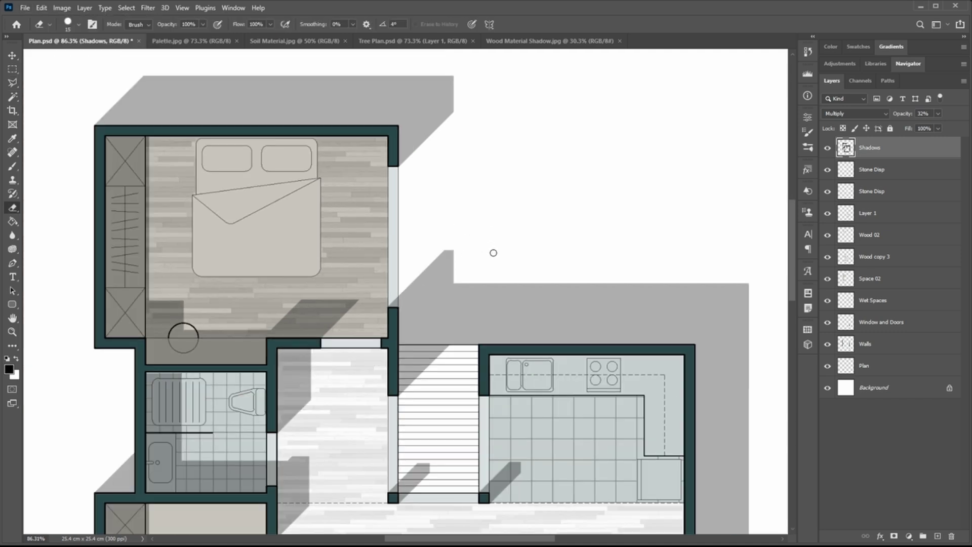
Step: Select the diagonal strip of exterior shadow above the stairs opening, delete it, and deselect
{"action": "scroll", "coordinate": [480, 289], "scroll_direction": "up", "scroll_amount": 1}
{"action": "key", "text": "l"}
{"action": "left_click", "coordinate": [381, 418]}
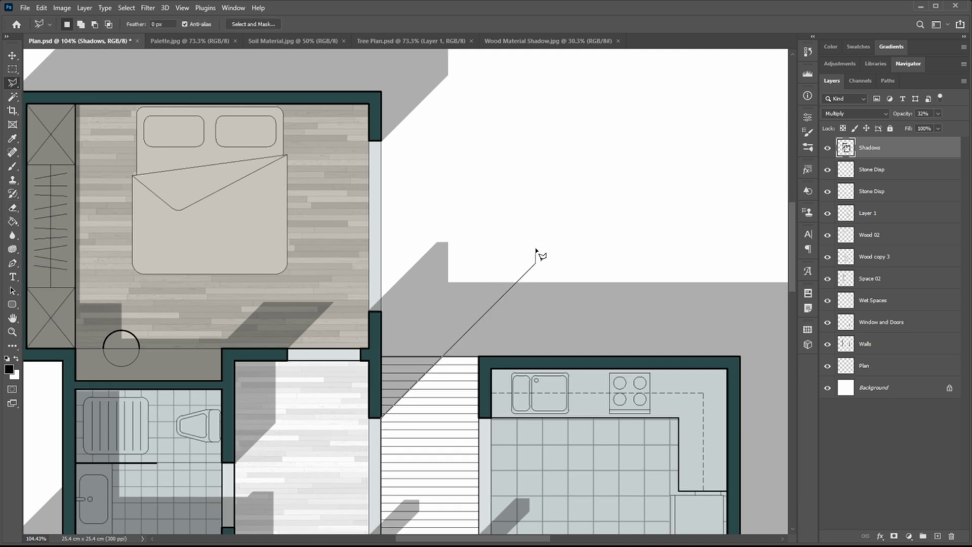
{"action": "left_click", "coordinate": [579, 259]}
{"action": "left_click", "coordinate": [479, 356]}
{"action": "double_click", "coordinate": [408, 423]}
{"action": "key", "text": "Delete"}
{"action": "key", "text": "ctrl+d"}
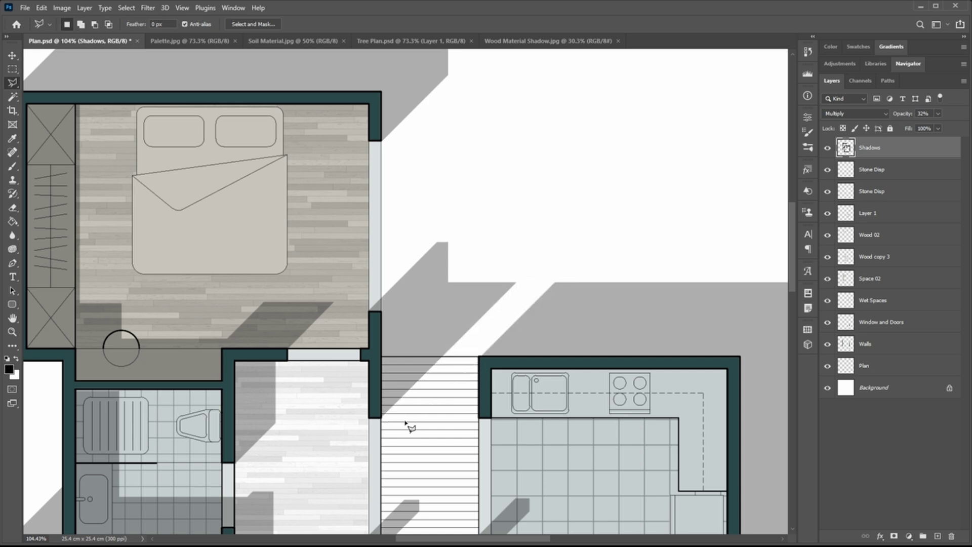
Step: Select the part of the bedroom wall's exterior shadow extending past its vertical edge toward the kitchen, delete it, and deselect
{"action": "scroll", "coordinate": [481, 289], "scroll_direction": "up", "scroll_amount": 1}
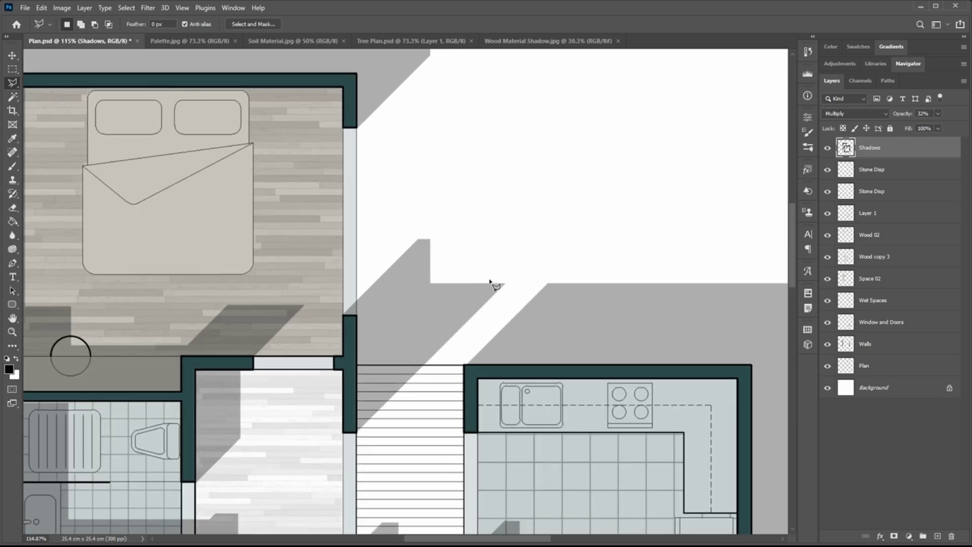
{"action": "left_click", "coordinate": [430, 248]}
{"action": "left_click", "coordinate": [430, 366]}
{"action": "left_click", "coordinate": [500, 302]}
{"action": "left_click", "coordinate": [535, 249]}
{"action": "double_click", "coordinate": [479, 241]}
{"action": "key", "text": "Delete"}
{"action": "key", "text": "ctrl+d"}
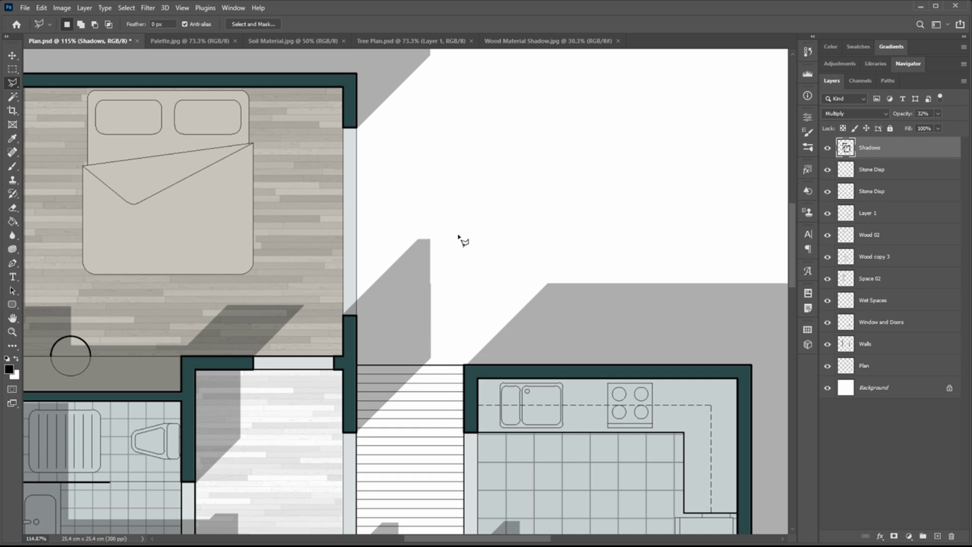
Step: Straighten the vertical edge of the exterior shadow above the stairs with the Eraser
{"action": "key", "text": "e"}
{"action": "left_click", "coordinate": [431, 410], "text": "shift"}
{"action": "scroll", "coordinate": [488, 289], "scroll_direction": "down", "scroll_amount": 10}
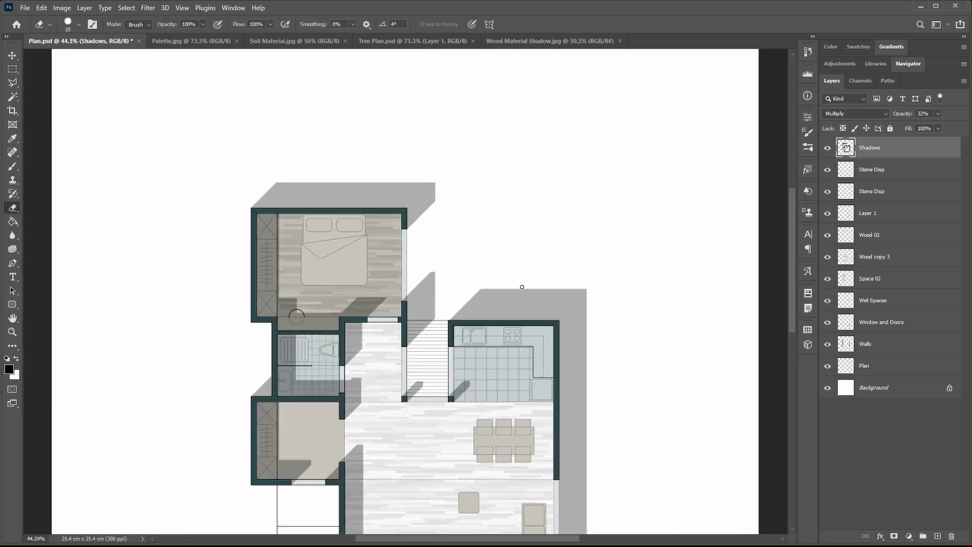
Step: Paint a narrow shadow strip along the outside of the bedroom window, using a smaller brush
{"action": "scroll", "coordinate": [411, 218], "scroll_direction": "up", "scroll_amount": 7}
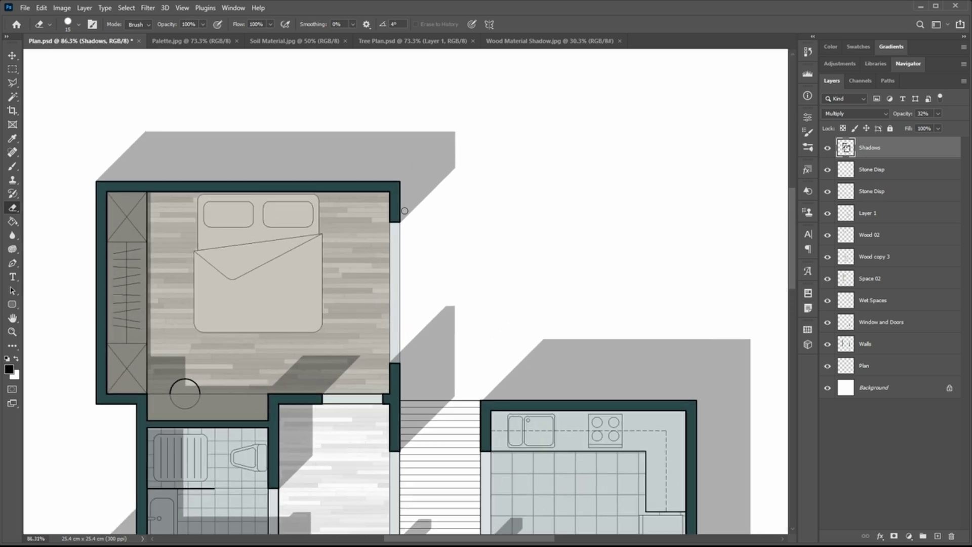
{"action": "key", "text": "b"}
{"action": "key", "text": "bracketleft"}
{"action": "key", "text": "bracketleft"}
{"action": "key", "text": "bracketleft"}
{"action": "key", "text": "bracketleft"}
{"action": "key", "text": "bracketleft"}
{"action": "key", "text": "bracketleft"}
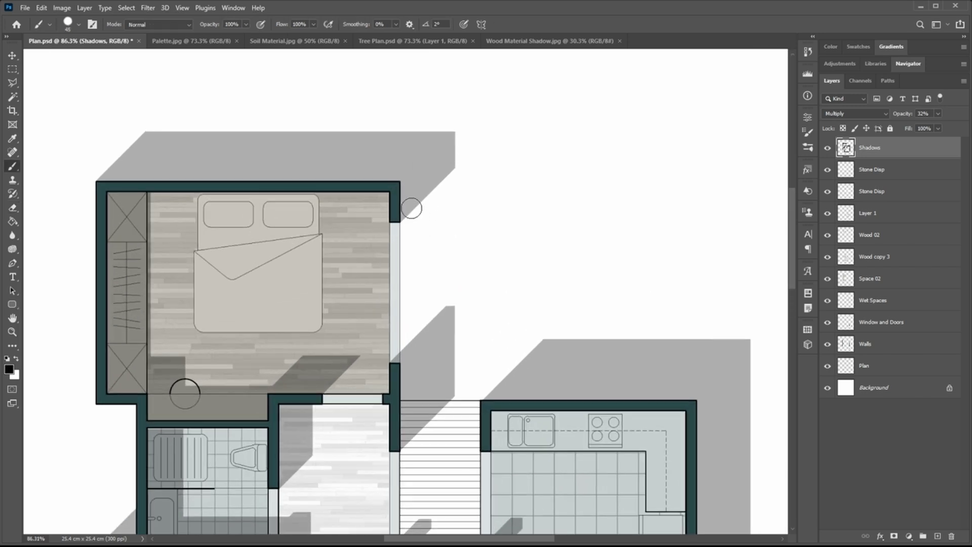
{"action": "key", "text": "bracketleft"}
{"action": "key", "text": "bracketleft"}
{"action": "mouse_move", "coordinate": [409, 200]}
{"action": "left_mouse_down"}
{"action": "mouse_move", "coordinate": [410, 377]}
{"action": "mouse_move", "coordinate": [413, 174]}
{"action": "mouse_move", "coordinate": [411, 349]}
{"action": "left_mouse_up"}
{"action": "key", "text": "ctrl+z"}
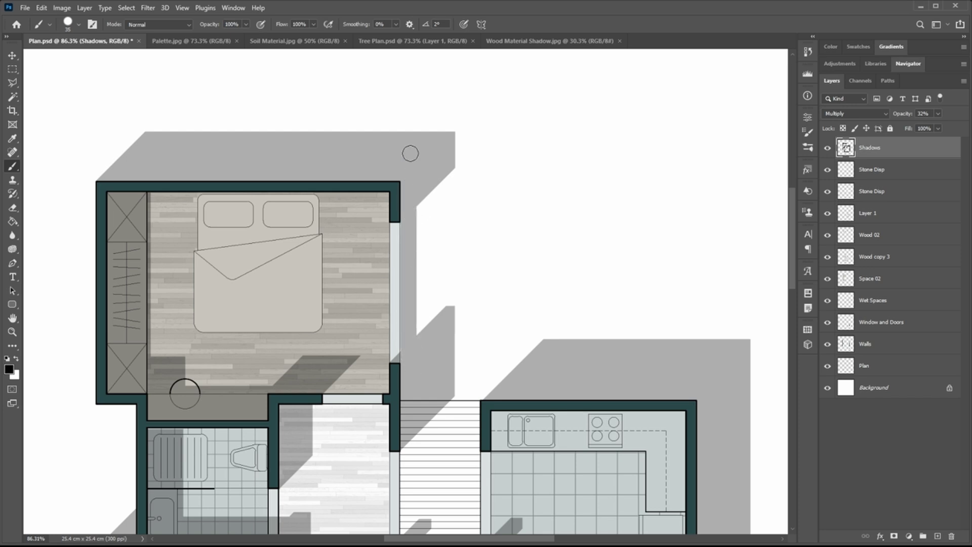
{"action": "scroll", "coordinate": [447, 263], "scroll_direction": "down", "scroll_amount": 3}
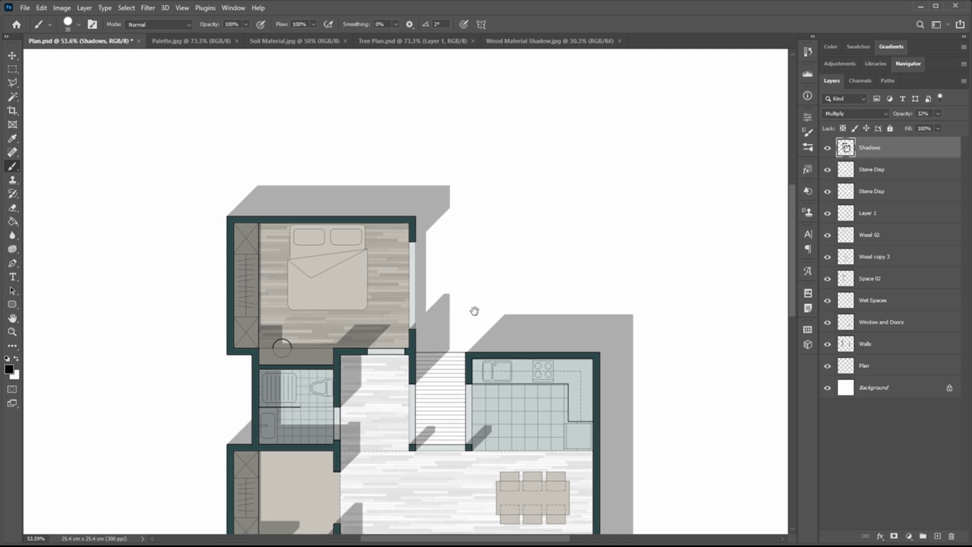
{"action": "left_click_drag", "start_coordinate": [474, 315], "coordinate": [449, 260]}
{"action": "scroll", "coordinate": [391, 307], "scroll_direction": "up", "scroll_amount": 9}
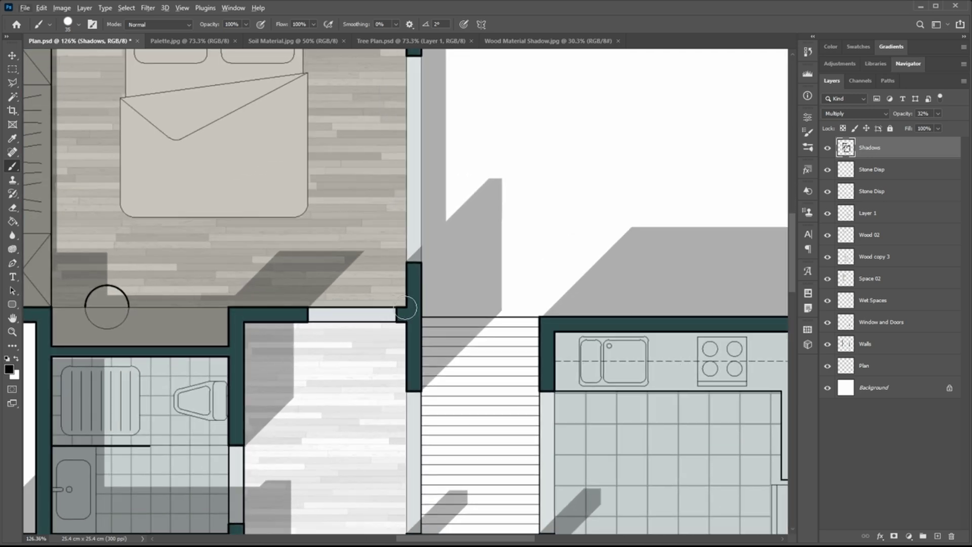
{"action": "key", "text": "l"}
{"action": "key", "text": "alt+l"}
{"action": "key", "text": "Escape"}
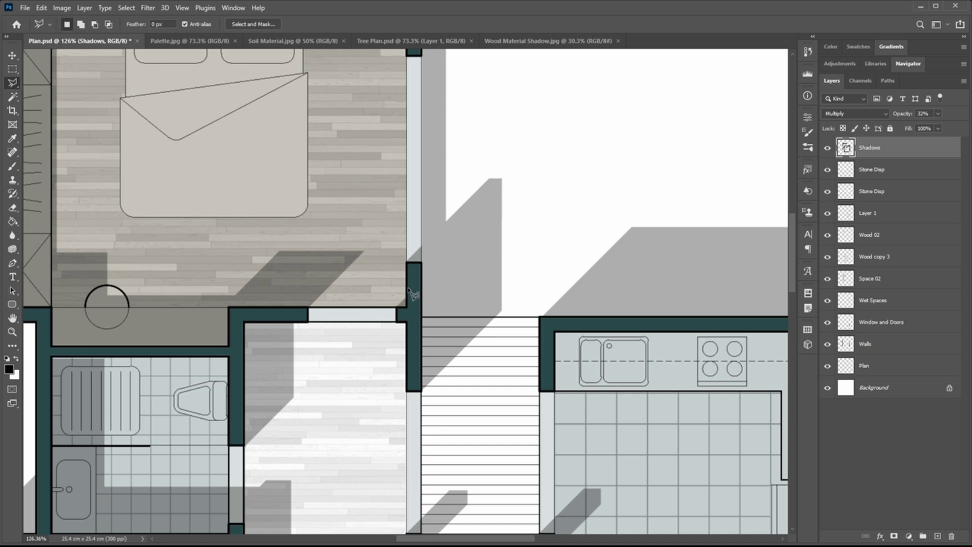
Step: Select the living room's interior shadow behind the small window in its lower wall, delete it with diagonal ends, and deselect
{"action": "scroll", "coordinate": [408, 290], "scroll_direction": "down", "scroll_amount": 6}
{"action": "left_click_drag", "start_coordinate": [344, 409], "coordinate": [327, 253]}
{"action": "key", "text": "b"}
{"action": "mouse_move", "coordinate": [357, 391]}
{"action": "left_mouse_down"}
{"action": "mouse_move", "coordinate": [341, 354]}
{"action": "mouse_move", "coordinate": [289, 339]}
{"action": "mouse_move", "coordinate": [215, 285]}
{"action": "left_mouse_up"}
{"action": "scroll", "coordinate": [195, 447], "scroll_direction": "up", "scroll_amount": 3}
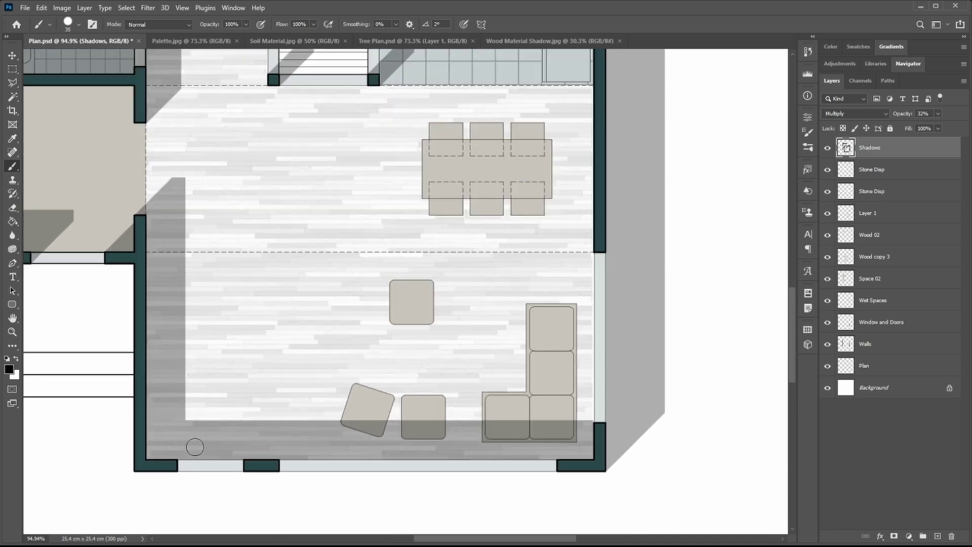
{"action": "key", "text": "l"}
{"action": "left_click", "coordinate": [177, 460]}
{"action": "left_click", "coordinate": [237, 401]}
{"action": "left_click", "coordinate": [308, 402]}
{"action": "left_click", "coordinate": [300, 410]}
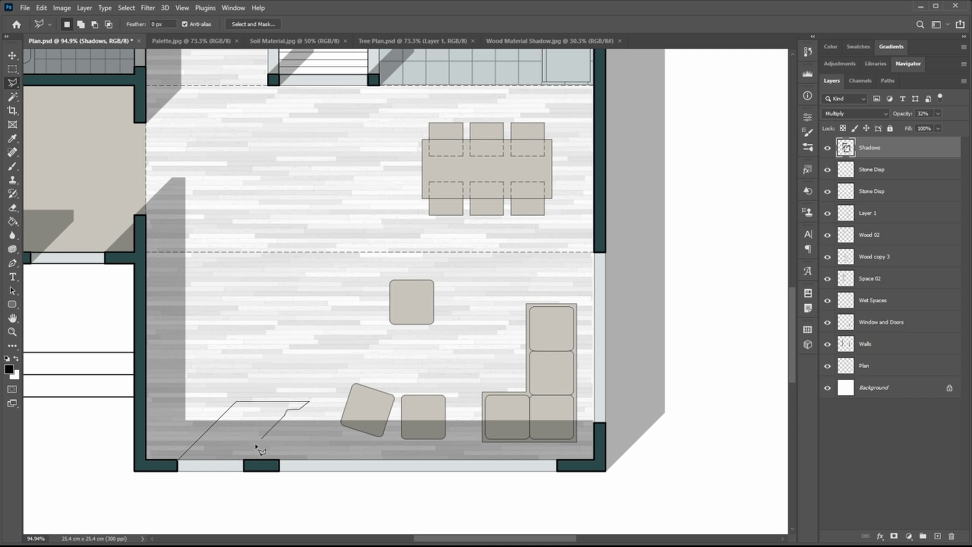
{"action": "left_click", "coordinate": [178, 461]}
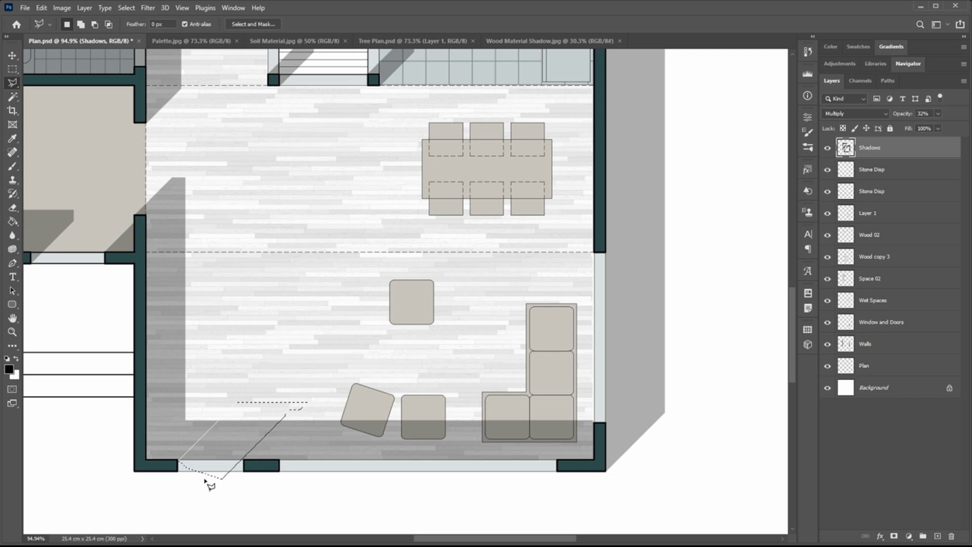
{"action": "key", "text": "Delete"}
{"action": "key", "text": "ctrl+d"}
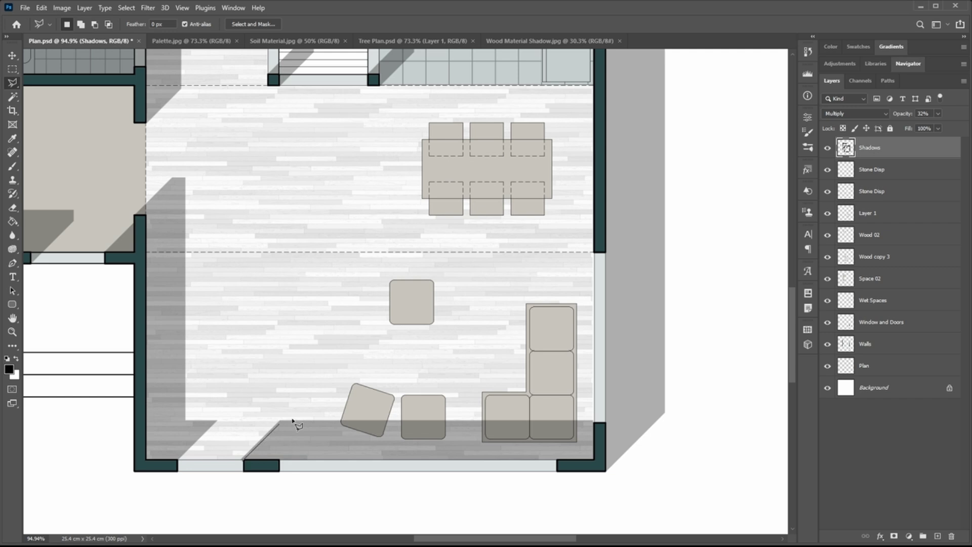
Step: Select the leftover shadow sliver beside the wall pier between the two lower living room windows, delete it, and deselect
{"action": "left_click", "coordinate": [247, 411]}
{"action": "double_click", "coordinate": [216, 471]}
{"action": "key", "text": "Delete"}
{"action": "key", "text": "ctrl+d"}
Step: Delete the interior shadow behind the first half of the wide living room window, cutting diagonally from the pier's corner
{"action": "left_click", "coordinate": [279, 459]}
{"action": "left_click", "coordinate": [435, 382]}
{"action": "left_click", "coordinate": [435, 511]}
{"action": "double_click", "coordinate": [302, 482]}
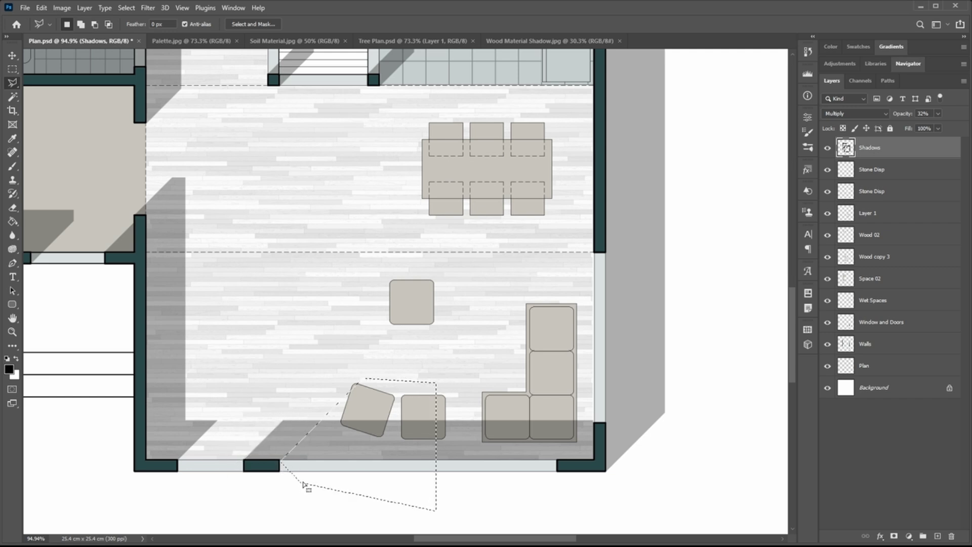
{"action": "key", "text": "Delete"}
Step: Delete the remaining interior shadow under the sofa, cutting diagonally from the wide window's far end to the side wall
{"action": "left_click", "coordinate": [557, 458]}
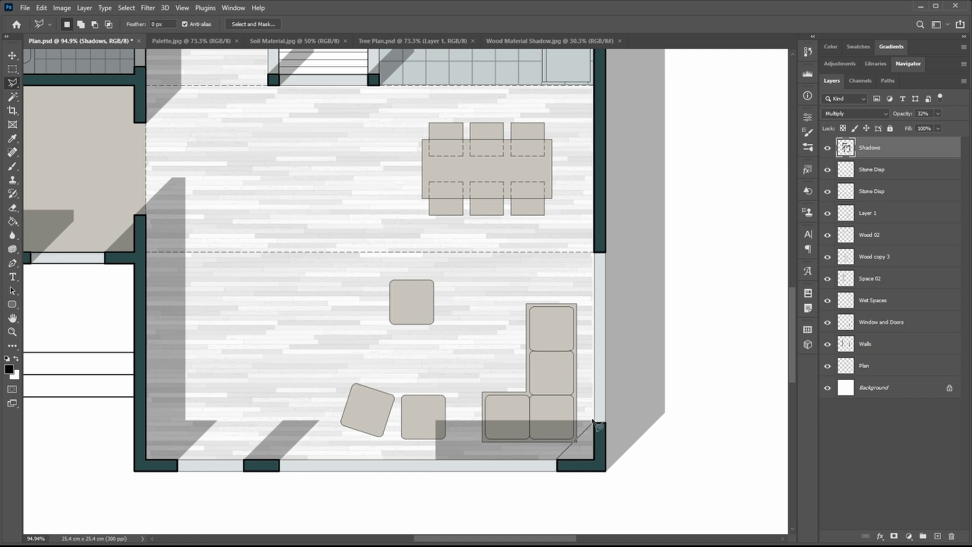
{"action": "left_click", "coordinate": [596, 418]}
{"action": "left_click", "coordinate": [395, 404]}
{"action": "left_click", "coordinate": [388, 508]}
{"action": "double_click", "coordinate": [534, 503]}
{"action": "key", "text": "Delete"}
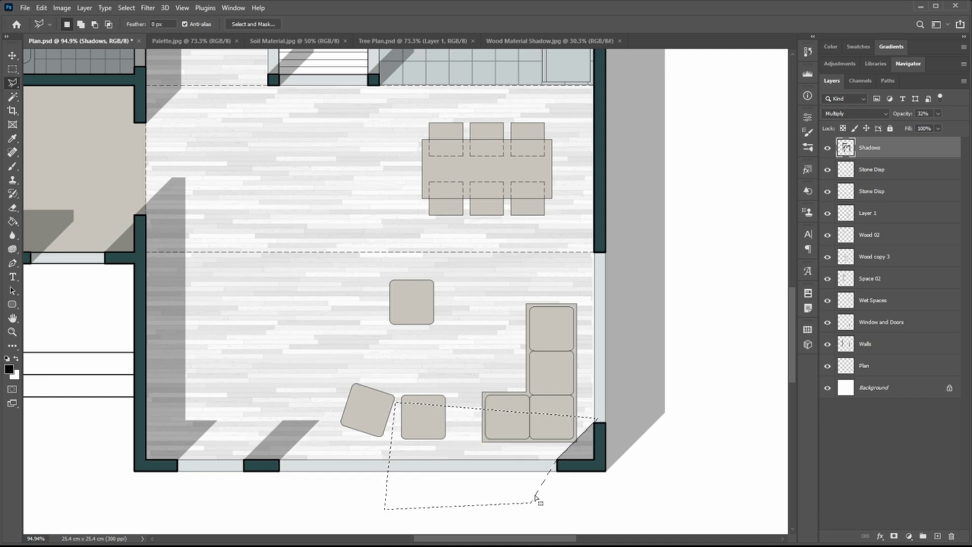
Step: Paint a thin continuous shadow strip along the inside of the living room's lower wall and windows
{"action": "key", "text": "b"}
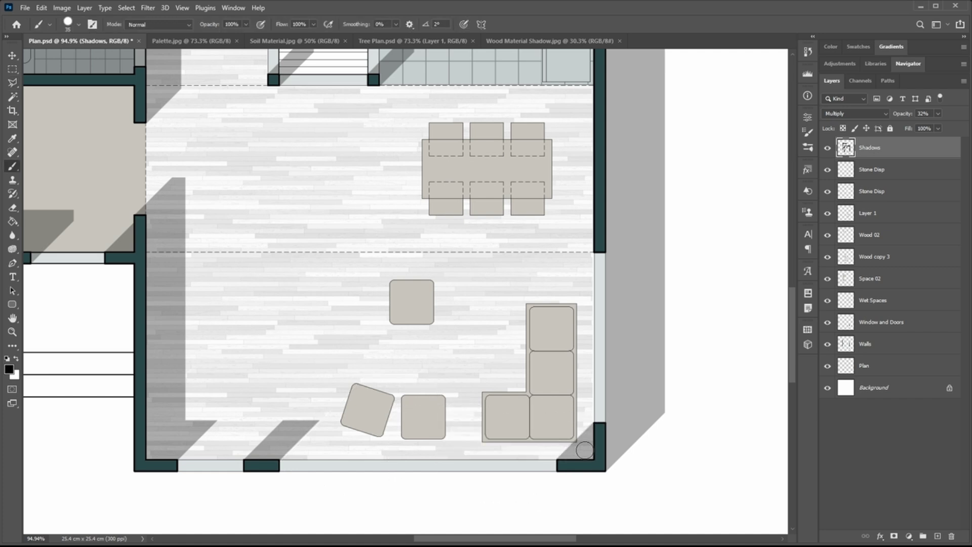
{"action": "mouse_move", "coordinate": [584, 450]}
{"action": "left_mouse_down"}
{"action": "mouse_move", "coordinate": [405, 461]}
{"action": "mouse_move", "coordinate": [153, 454]}
{"action": "left_mouse_up"}
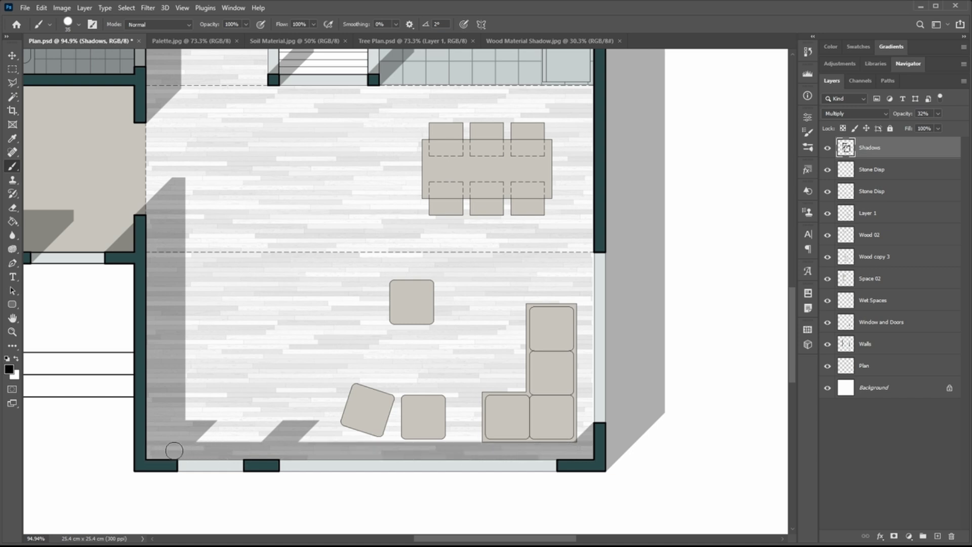
{"action": "scroll", "coordinate": [528, 430], "scroll_direction": "down", "scroll_amount": 2}
{"action": "scroll", "coordinate": [597, 432], "scroll_direction": "up", "scroll_amount": 5}
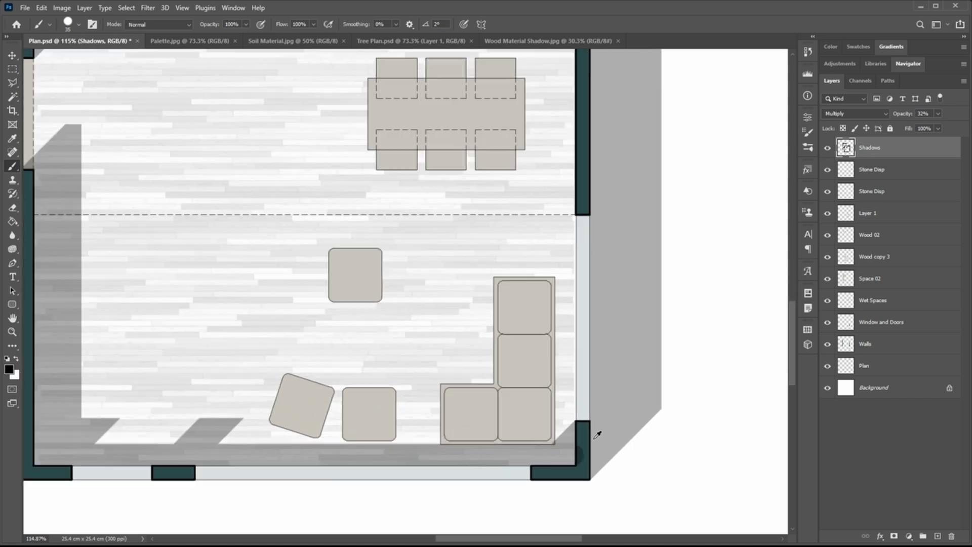
{"action": "scroll", "coordinate": [544, 452], "scroll_direction": "down", "scroll_amount": 2}
{"action": "left_click_drag", "start_coordinate": [539, 456], "coordinate": [101, 451]}
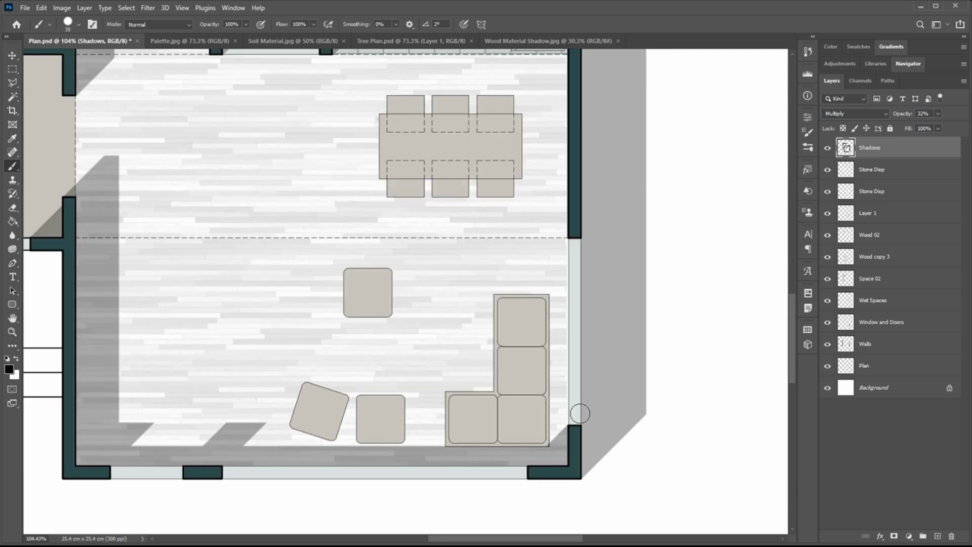
Step: Delete the exterior shadow outside the living room's side window, cutting diagonally from the window's lower end
{"action": "key", "text": "l"}
{"action": "left_click", "coordinate": [569, 425]}
{"action": "left_click", "coordinate": [657, 335]}
{"action": "left_click", "coordinate": [662, 278]}
{"action": "left_click", "coordinate": [525, 278]}
{"action": "left_click", "coordinate": [540, 288], "text": "shift"}
{"action": "double_click", "coordinate": [547, 389]}
{"action": "key", "text": "Delete"}
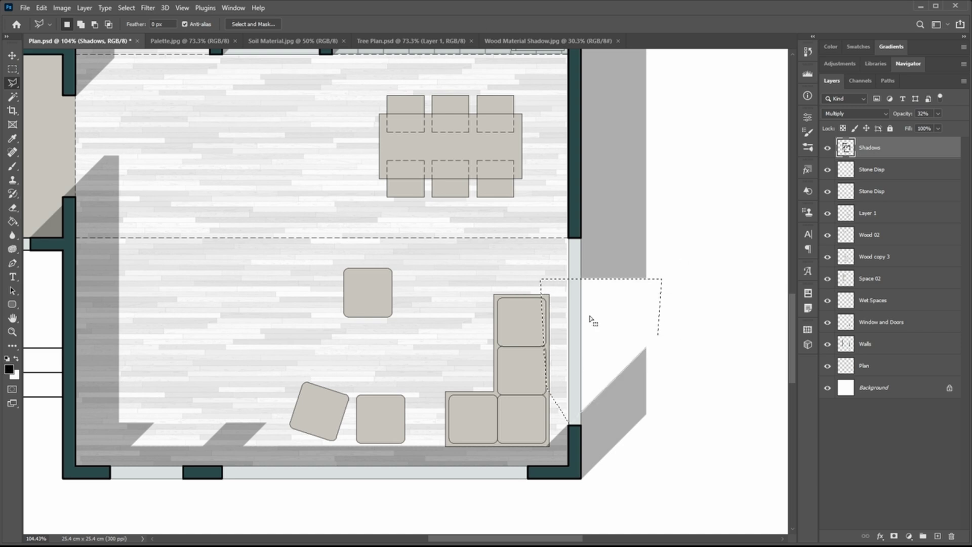
Step: Cut the exterior shadow of the dining area wall diagonally from the side window's upper end, delete the excess, and deselect
{"action": "left_click", "coordinate": [581, 239]}
{"action": "left_click", "coordinate": [664, 157]}
{"action": "left_click", "coordinate": [687, 283]}
{"action": "left_click", "coordinate": [608, 312]}
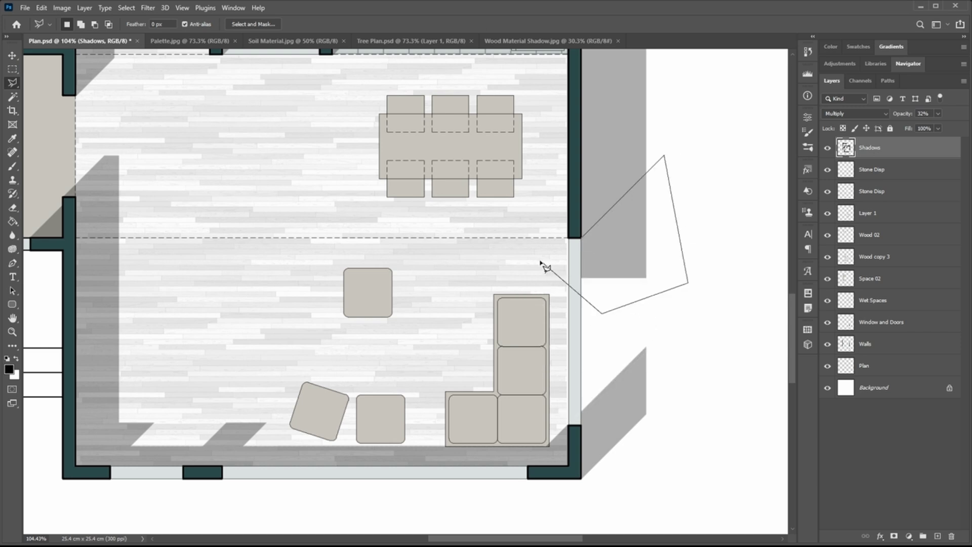
{"action": "double_click", "coordinate": [542, 261]}
{"action": "key", "text": "Delete"}
{"action": "key", "text": "ctrl+d"}
Step: Save the plan document
{"action": "scroll", "coordinate": [574, 428], "scroll_direction": "up", "scroll_amount": 3}
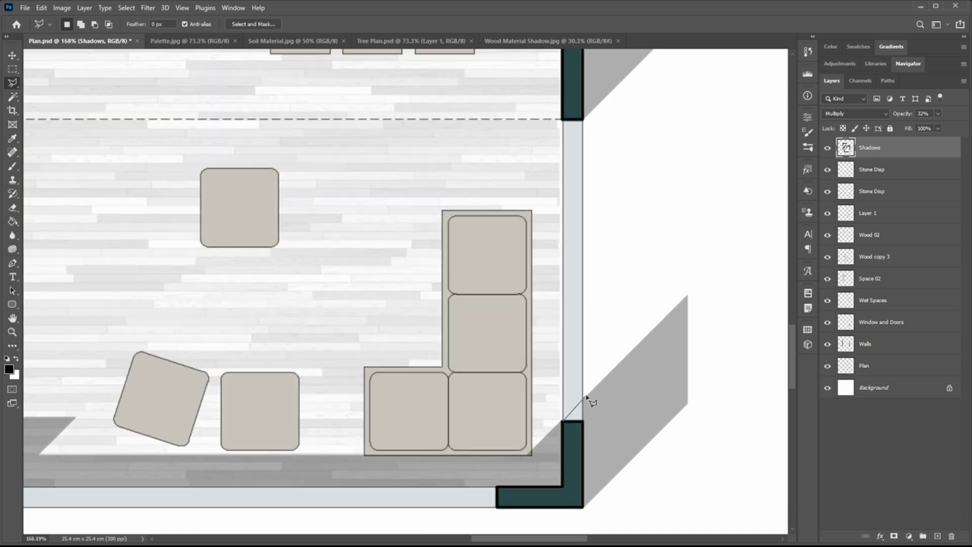
{"action": "scroll", "coordinate": [591, 419], "scroll_direction": "down", "scroll_amount": 6}
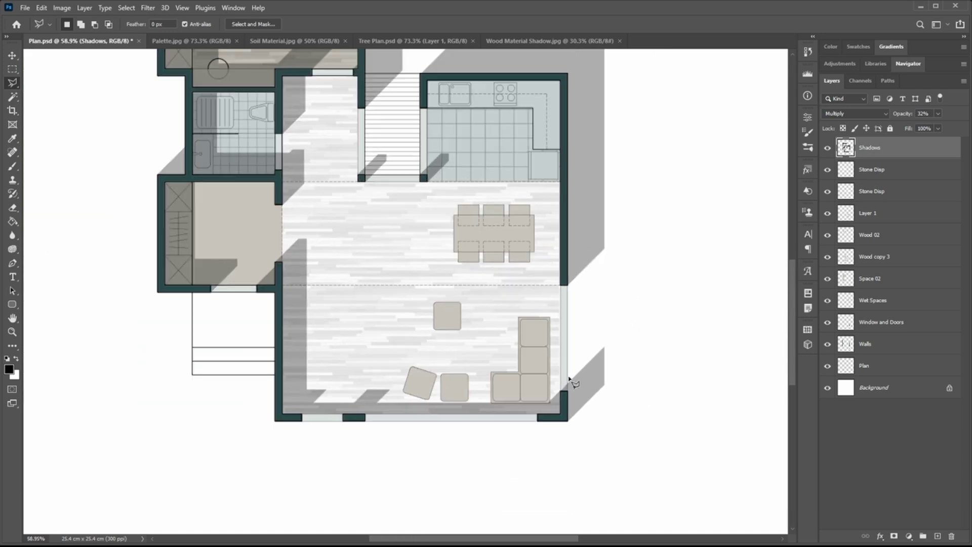
{"action": "scroll", "coordinate": [560, 278], "scroll_direction": "down", "scroll_amount": 3}
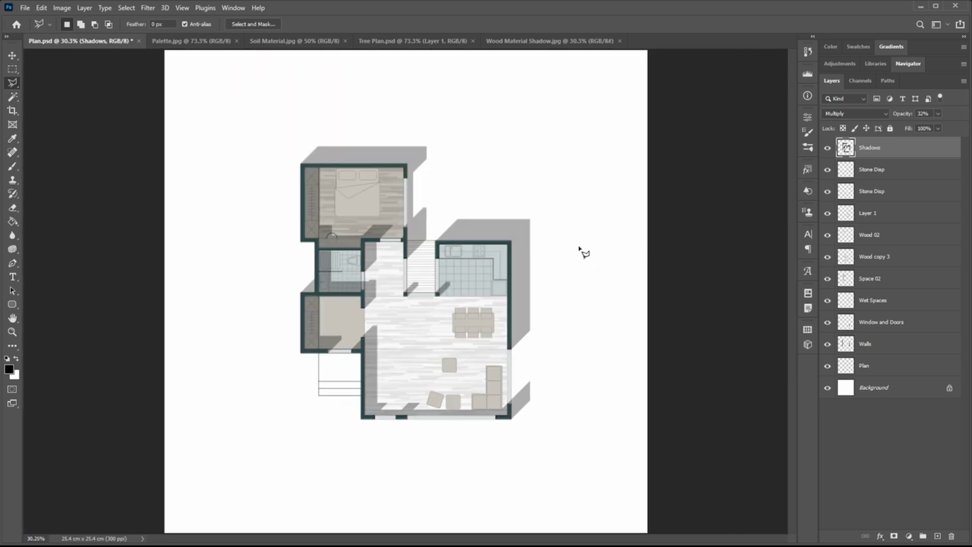
{"action": "key", "text": "ctrl+s"}
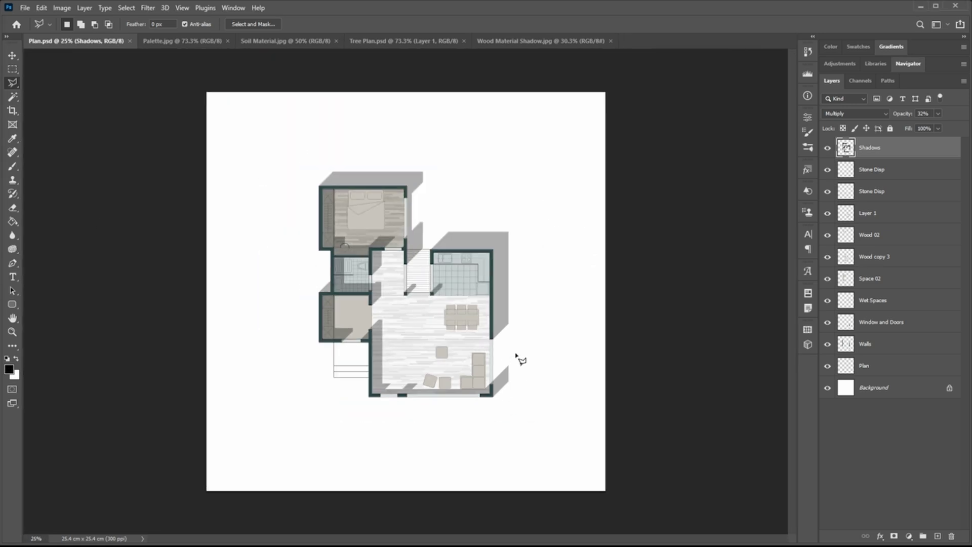
Step: Paint a narrow shadow strip outside the living room's side window and trim the corner wall shadow's pointed tip with the Eraser
{"action": "key", "text": "b"}
{"action": "scroll", "coordinate": [513, 371], "scroll_direction": "up", "scroll_amount": 4}
{"action": "left_click_drag", "start_coordinate": [533, 429], "coordinate": [533, 297]}
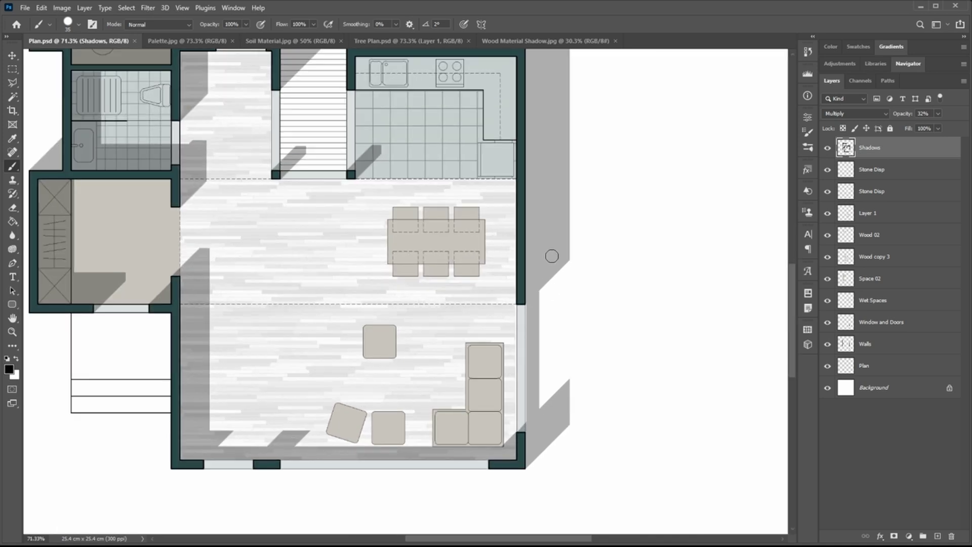
{"action": "scroll", "coordinate": [543, 416], "scroll_direction": "up", "scroll_amount": 3}
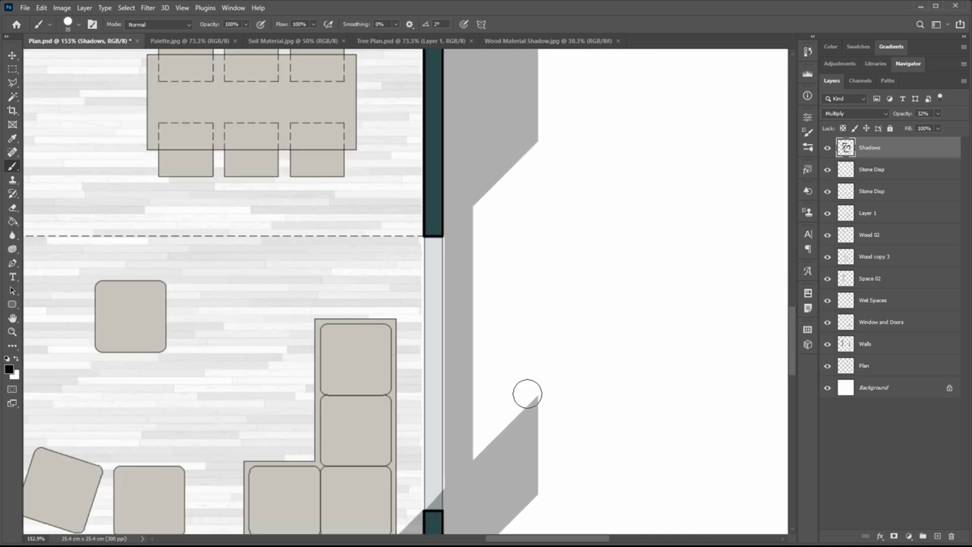
{"action": "key", "text": "e"}
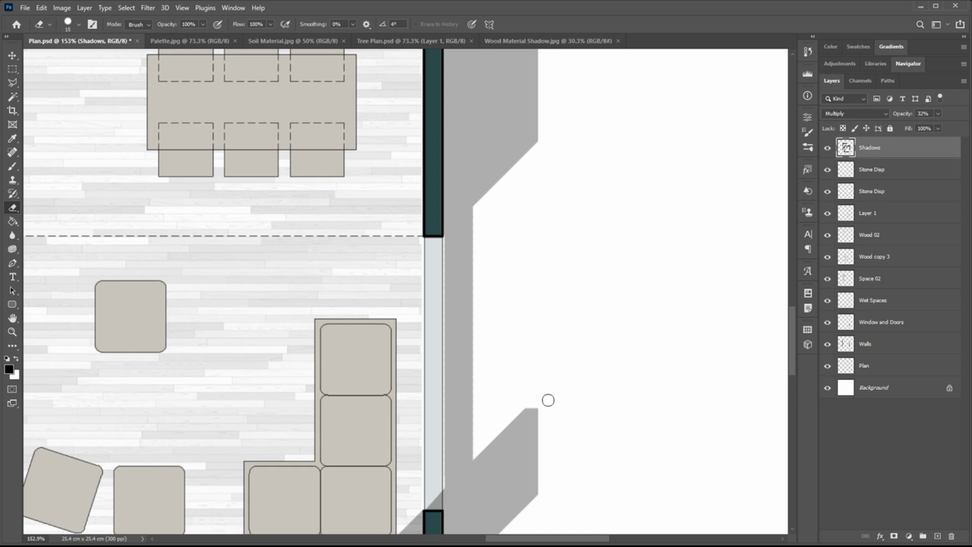
Step: Paint thin shadow strips over the stairs along the hallway-side window and the opening toward the living area
{"action": "scroll", "coordinate": [512, 404], "scroll_direction": "down", "scroll_amount": 5}
{"action": "scroll", "coordinate": [334, 325], "scroll_direction": "up", "scroll_amount": 4}
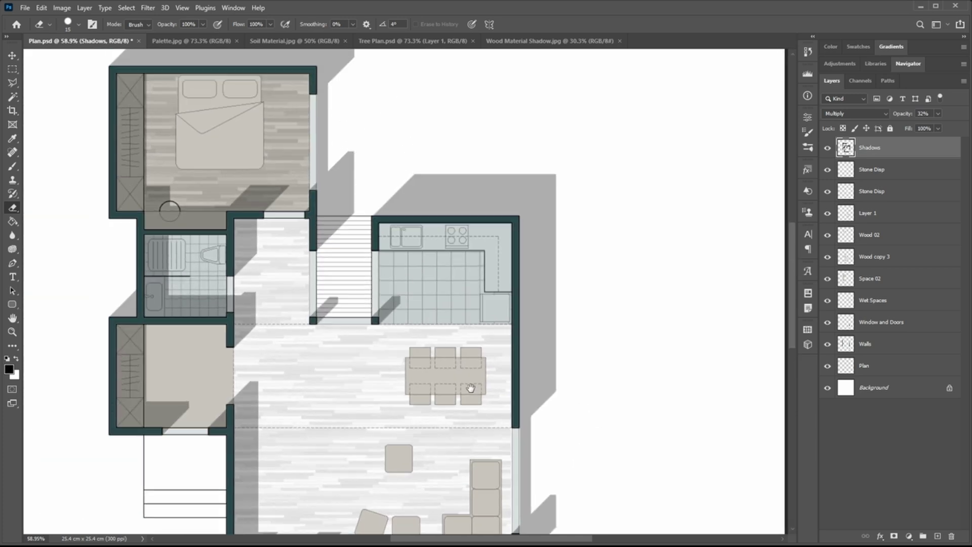
{"action": "scroll", "coordinate": [334, 326], "scroll_direction": "up", "scroll_amount": 1}
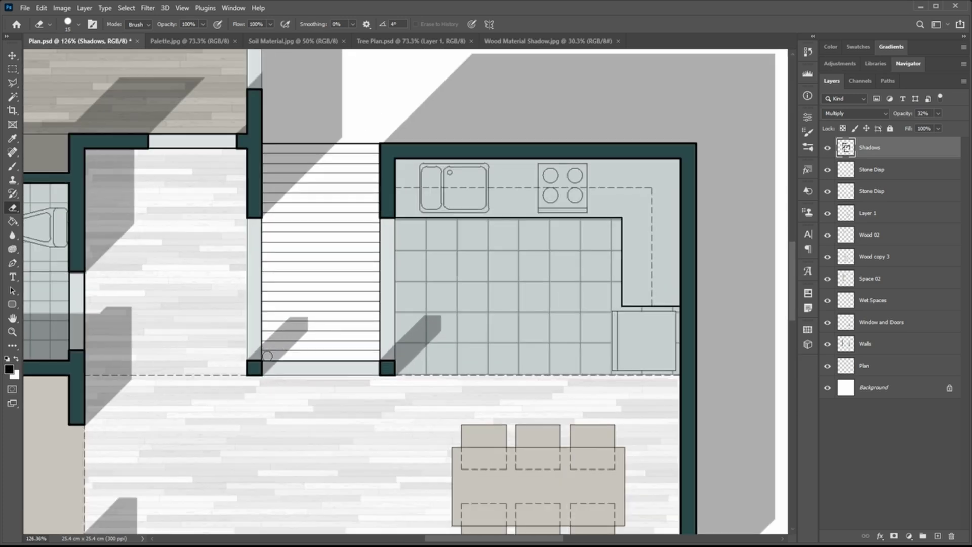
{"action": "key", "text": "b"}
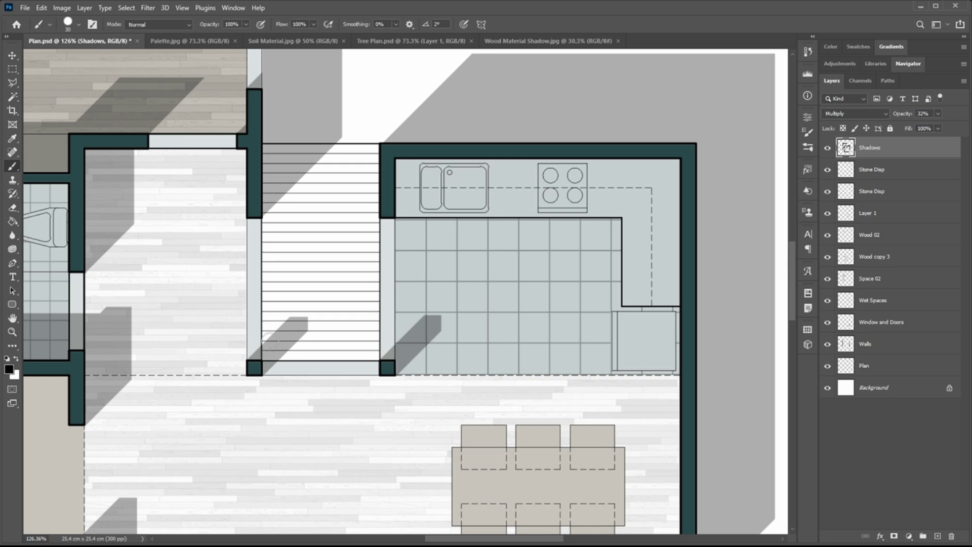
{"action": "left_click_drag", "start_coordinate": [267, 354], "coordinate": [277, 205]}
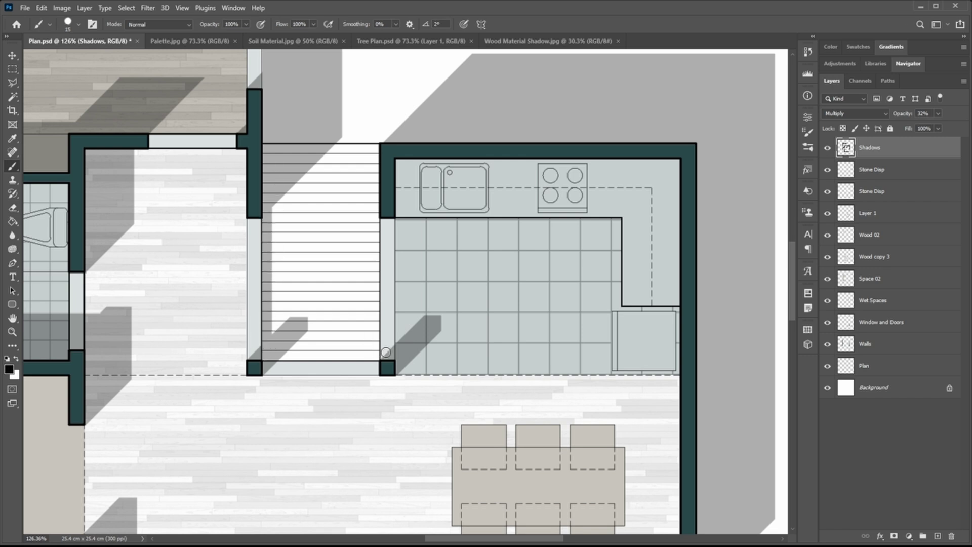
{"action": "left_click_drag", "start_coordinate": [394, 354], "coordinate": [292, 358]}
{"action": "scroll", "coordinate": [282, 356], "scroll_direction": "down", "scroll_amount": 6}
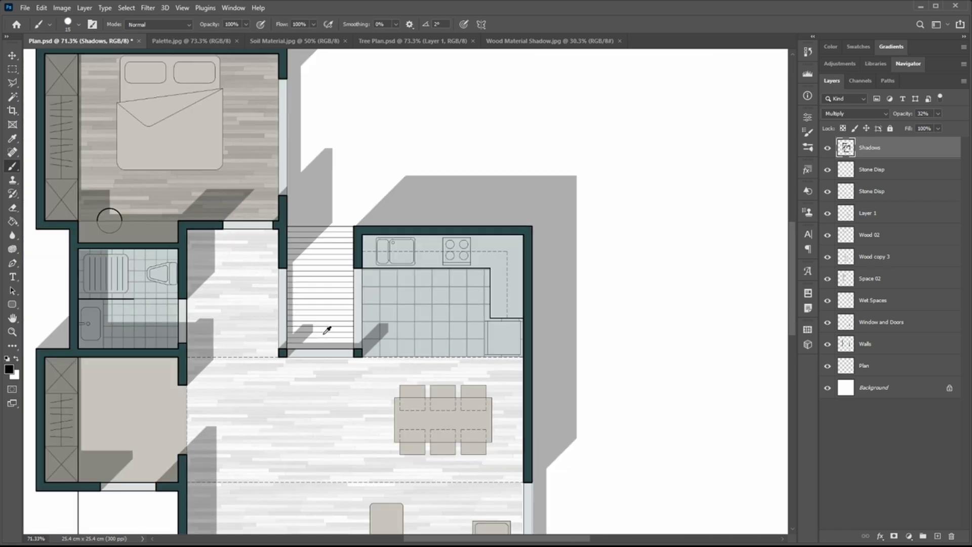
{"action": "scroll", "coordinate": [418, 312], "scroll_direction": "down", "scroll_amount": 2}
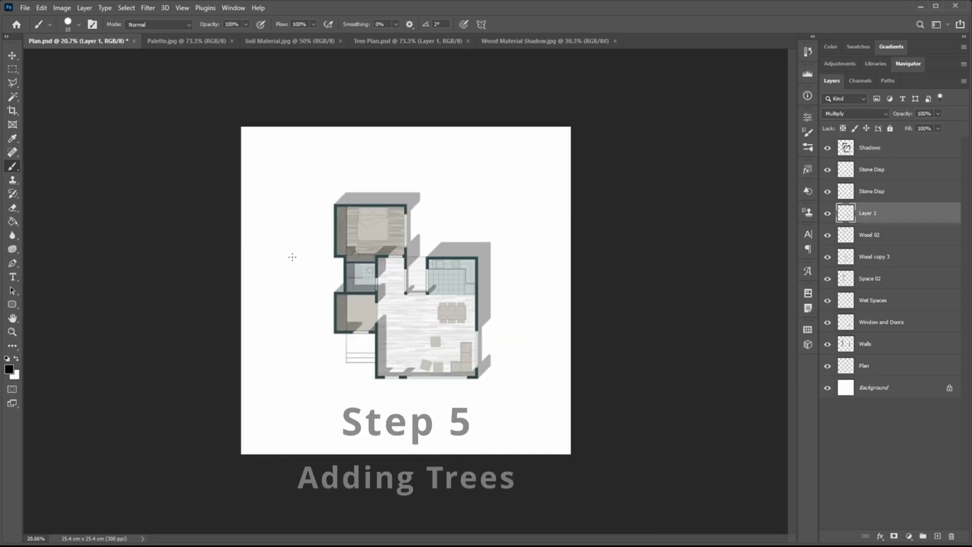
Step: Copy the tree symbol layer from Tree Plan.psd into Plan.psd
{"action": "key", "text": "v"}
{"action": "left_click", "coordinate": [385, 42]}
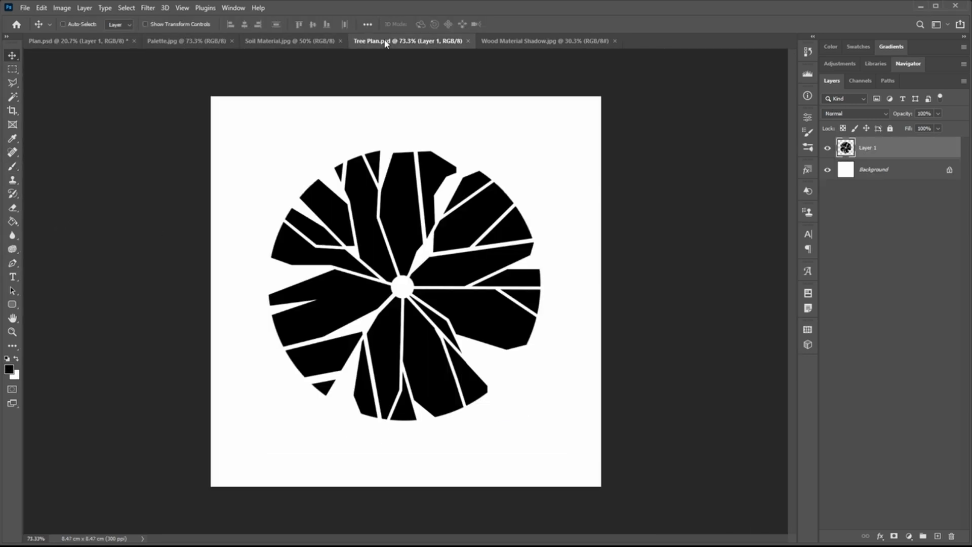
{"action": "right_click", "coordinate": [908, 147]}
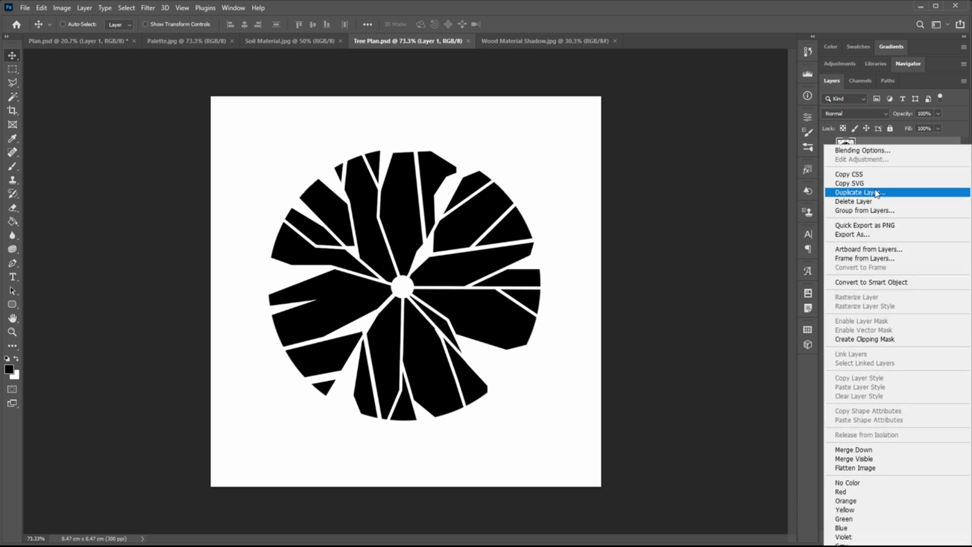
{"action": "left_click", "coordinate": [629, 211]}
{"action": "left_click_drag", "start_coordinate": [612, 206], "coordinate": [437, 221]}
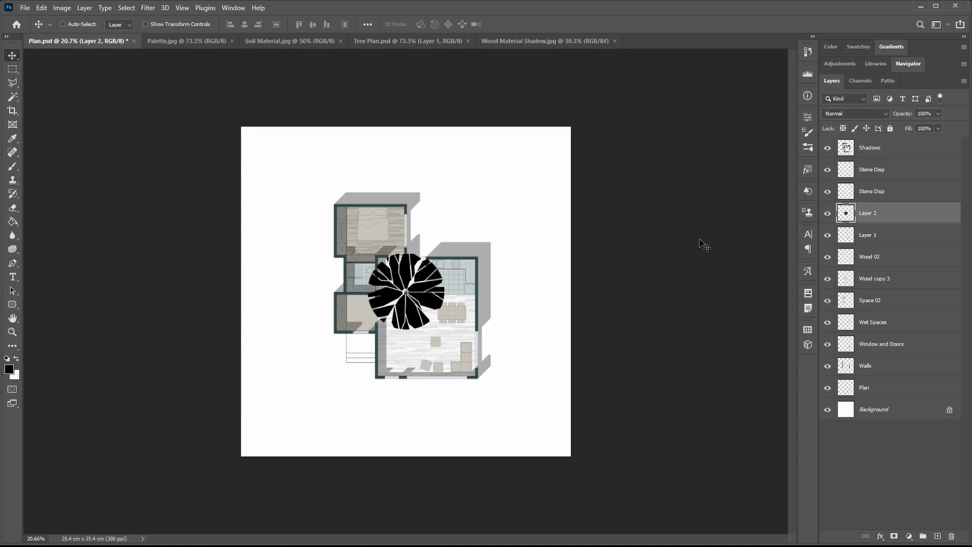
Step: Rename the pasted tree layer Tree, place it above the Shadows layer and label it green
{"action": "type", "text": "Tree"}
{"action": "key", "text": "Return"}
{"action": "right_click", "coordinate": [870, 147]}
{"action": "left_click", "coordinate": [860, 520]}
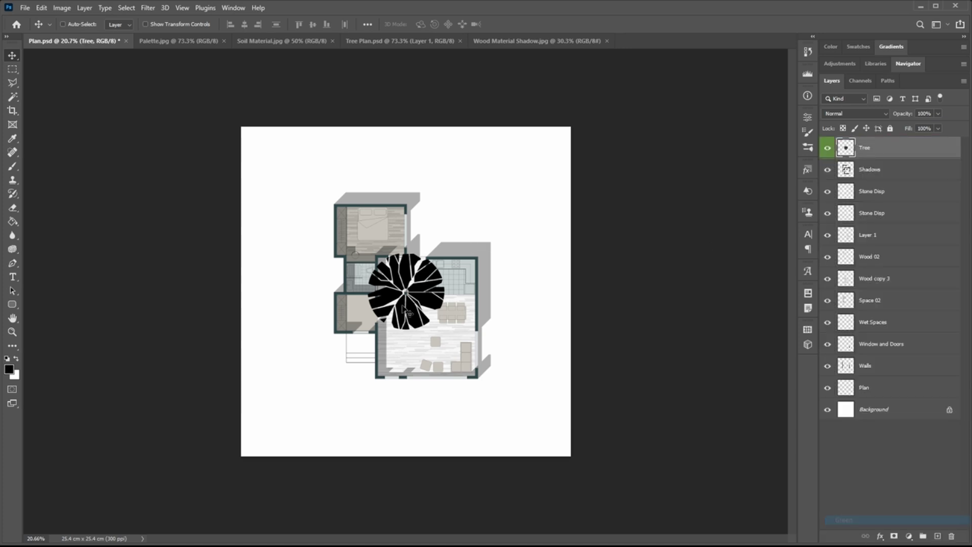
Step: Move the tree symbol off the building to the open area beside the bedroom and scale it to 29.75%
{"action": "left_click_drag", "start_coordinate": [416, 298], "coordinate": [464, 215]}
{"action": "key", "text": "ctrl+plus"}
{"action": "key", "text": "ctrl+plus"}
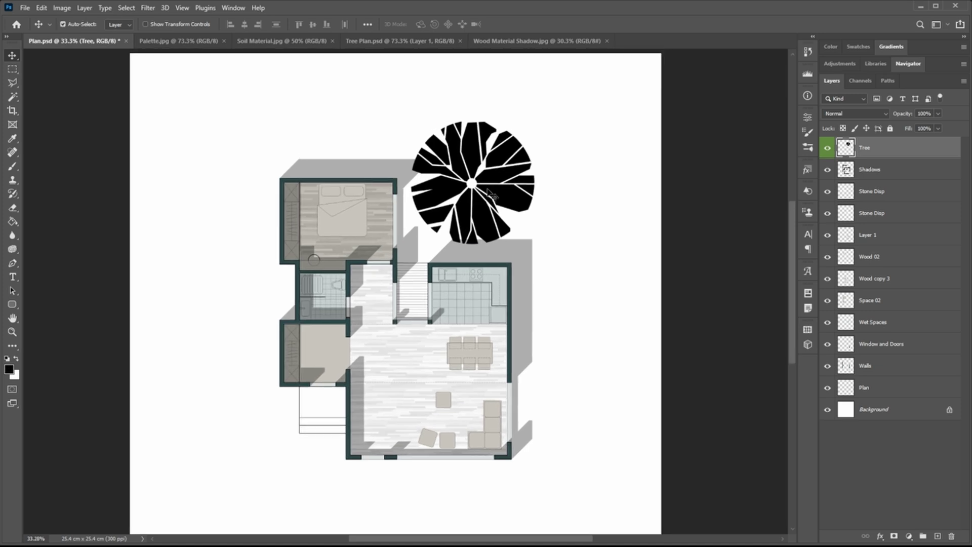
{"action": "key", "text": "ctrl+t"}
{"action": "left_click_drag", "start_coordinate": [535, 131], "coordinate": [492, 152]}
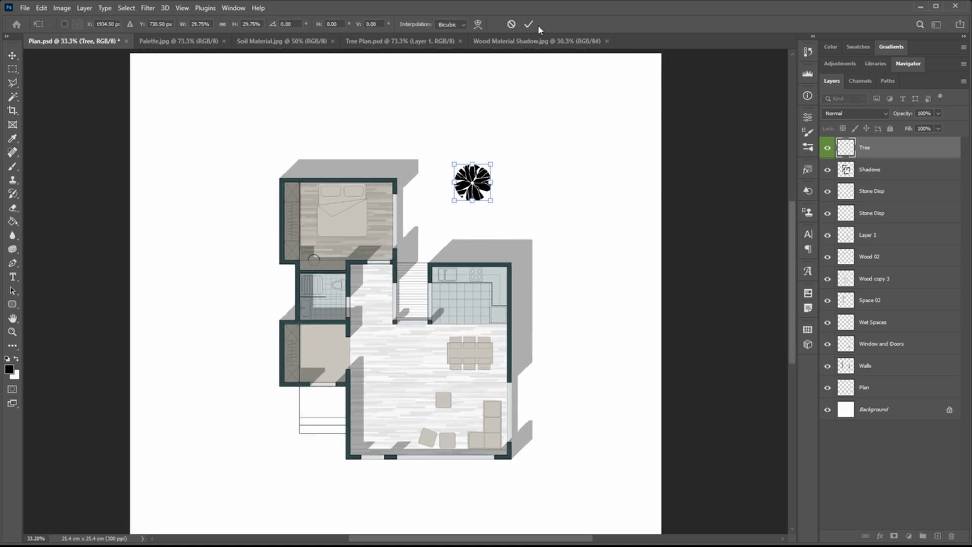
{"action": "left_click", "coordinate": [528, 24]}
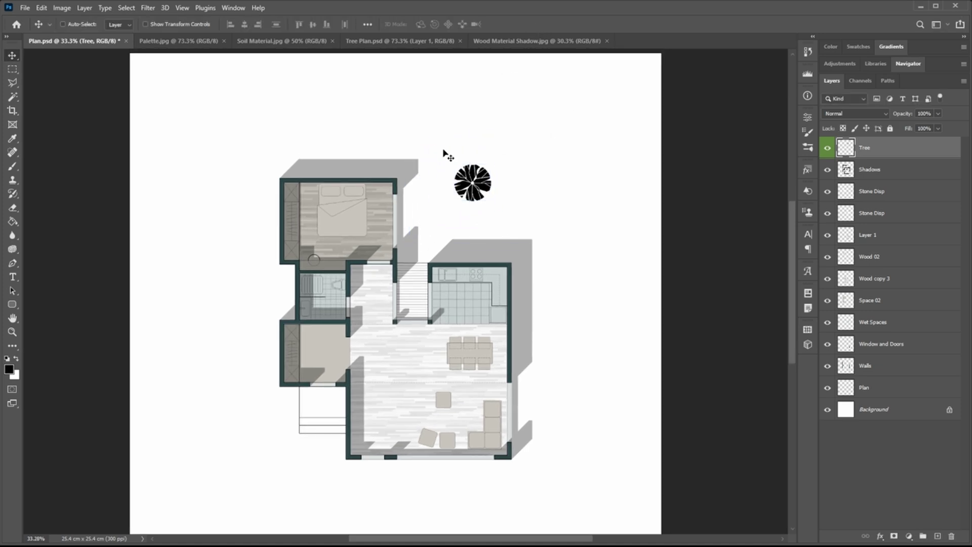
Step: Sample the grey-green swatch from Palette.jpg as the foreground colour and return to Plan.psd
{"action": "left_click", "coordinate": [172, 42]}
{"action": "key", "text": "g"}
{"action": "left_click", "coordinate": [291, 416], "text": "alt"}
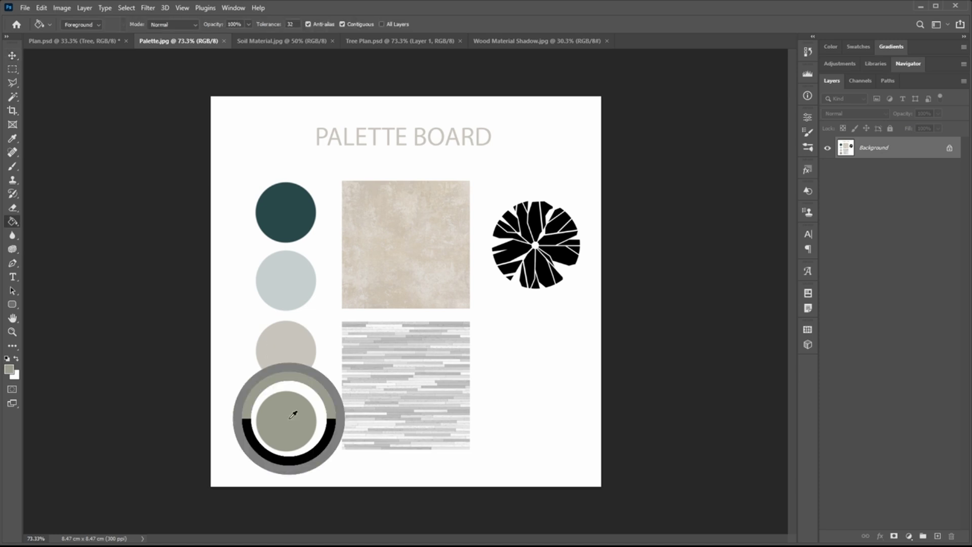
{"action": "left_click", "coordinate": [89, 44]}
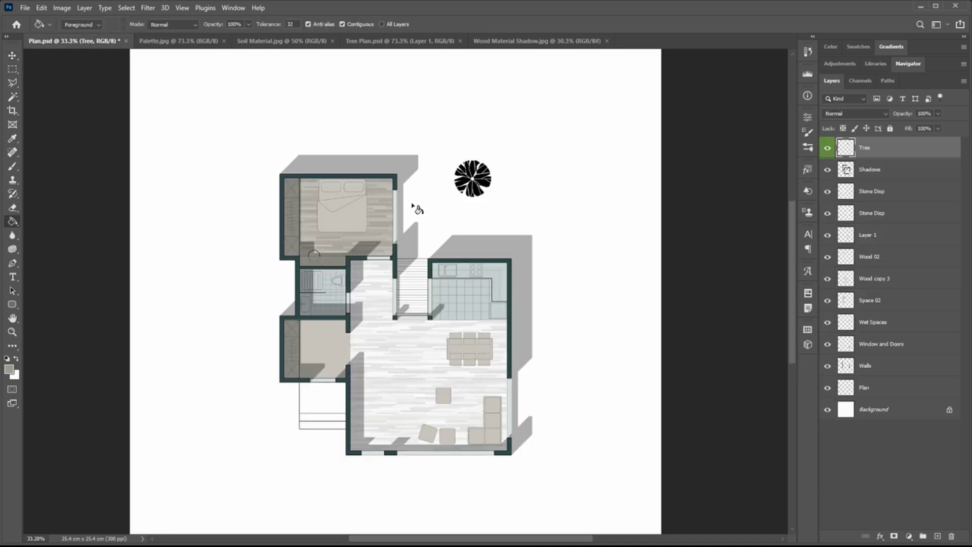
Step: Apply a Color Overlay effect to the Tree layer in the sampled grey-green, 999b8d, with Normal blending at 100% opacity
{"action": "double_click", "coordinate": [906, 150]}
{"action": "left_click_drag", "start_coordinate": [728, 298], "coordinate": [621, 215]}
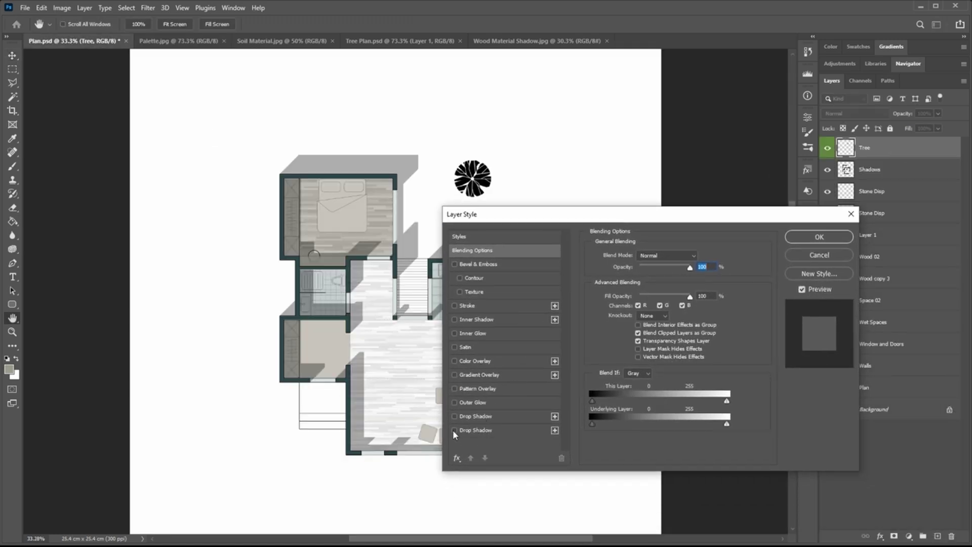
{"action": "left_click", "coordinate": [486, 361]}
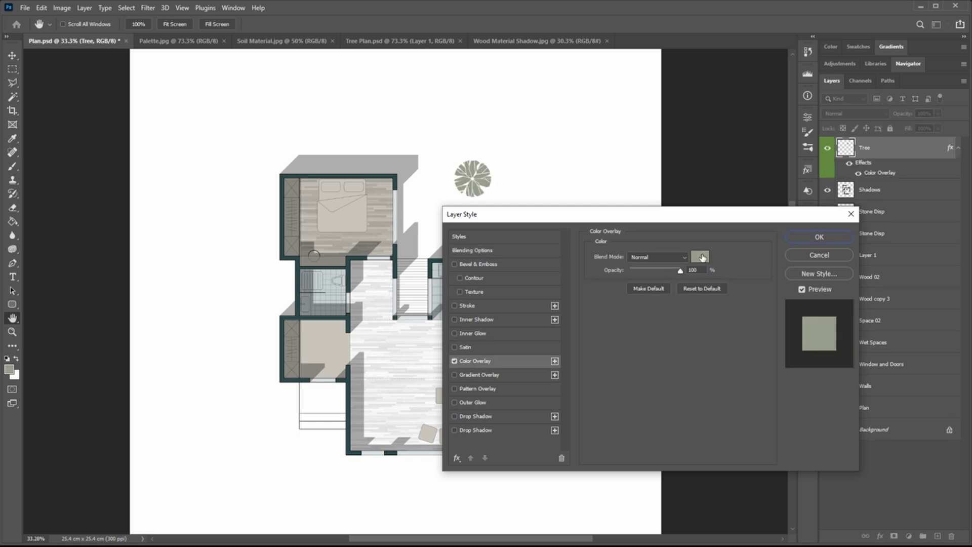
{"action": "left_click", "coordinate": [703, 257]}
{"action": "left_click_drag", "start_coordinate": [25, 180], "coordinate": [344, 181]}
{"action": "left_click", "coordinate": [11, 368]}
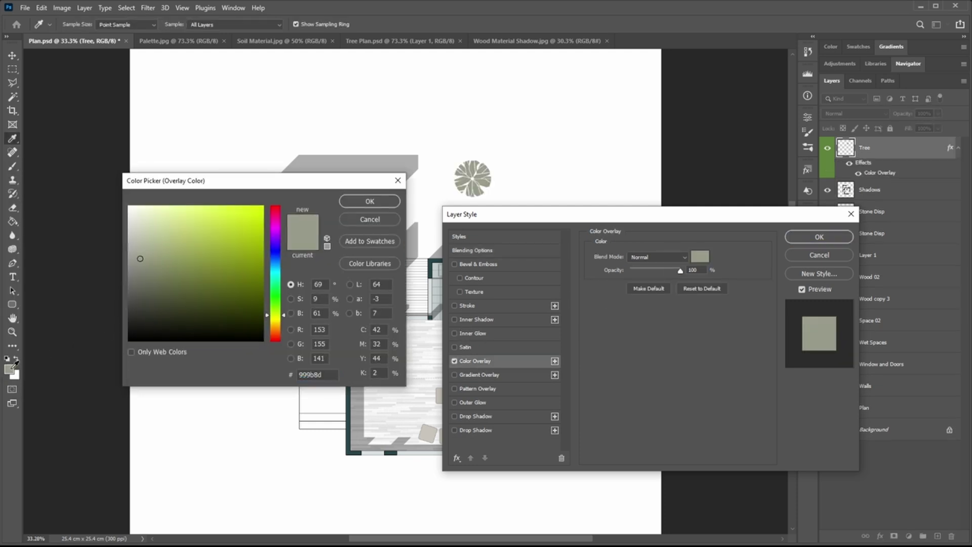
{"action": "left_click", "coordinate": [369, 202]}
{"action": "left_click", "coordinate": [819, 236]}
Step: Set the Tree layer's opacity to 74% and collapse its effects list
{"action": "left_click", "coordinate": [938, 113]}
{"action": "left_click_drag", "start_coordinate": [941, 126], "coordinate": [928, 131]}
{"action": "left_click", "coordinate": [959, 147]}
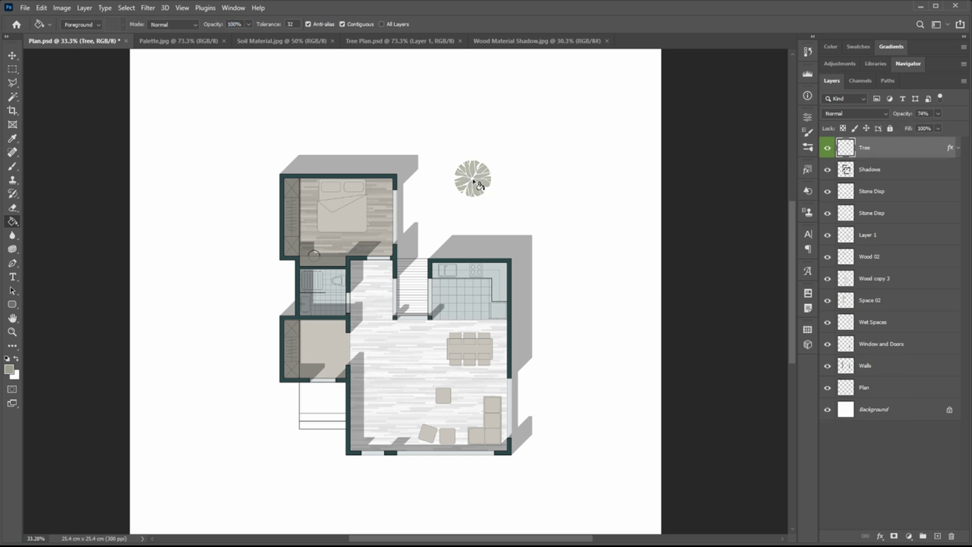
Step: Duplicate the tree into the upper corner of the striped strip between bedroom and kitchen, scaled to 44.44%
{"action": "key", "text": "v"}
{"action": "scroll", "coordinate": [473, 180], "scroll_direction": "up", "scroll_amount": 4}
{"action": "left_click_drag", "start_coordinate": [474, 179], "coordinate": [375, 344]}
{"action": "scroll", "coordinate": [376, 343], "scroll_direction": "up", "scroll_amount": 5}
{"action": "key", "text": "ctrl+t"}
{"action": "left_click_drag", "start_coordinate": [422, 298], "coordinate": [367, 316]}
{"action": "scroll", "coordinate": [375, 316], "scroll_direction": "down", "scroll_amount": 1}
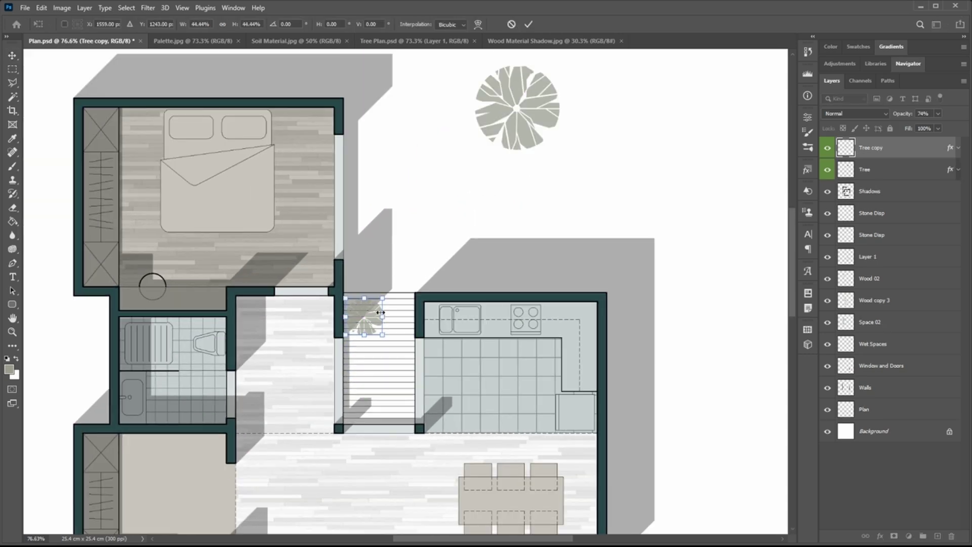
Step: Move the original tree to the middle of the striped strip, scaled to 73.80% and rotated -60°
{"action": "left_click", "coordinate": [910, 168]}
{"action": "left_click_drag", "start_coordinate": [538, 124], "coordinate": [400, 372]}
{"action": "left_click_drag", "start_coordinate": [442, 332], "coordinate": [381, 288]}
{"action": "mouse_move", "coordinate": [438, 351]}
{"action": "left_mouse_down"}
{"action": "mouse_move", "coordinate": [400, 348]}
{"action": "mouse_move", "coordinate": [431, 340]}
{"action": "left_mouse_up"}
{"action": "left_click_drag", "start_coordinate": [344, 361], "coordinate": [342, 362]}
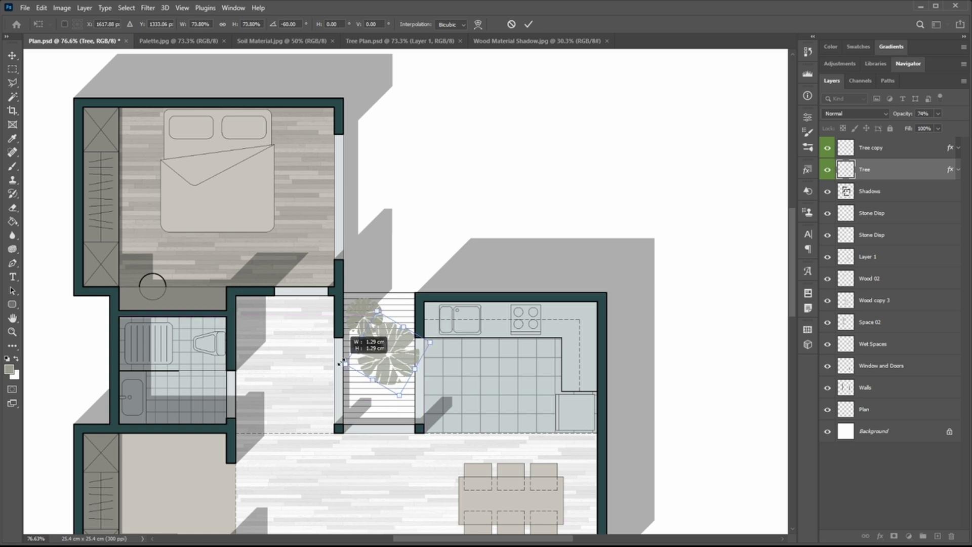
{"action": "key", "text": "Return"}
Step: Duplicate the small tree to the lower end of the striped strip and adjust it with Free Transform
{"action": "left_click", "coordinate": [879, 152]}
{"action": "left_click_drag", "start_coordinate": [375, 314], "coordinate": [419, 390]}
{"action": "key", "text": "ctrl+t"}
{"action": "key", "text": "Return"}
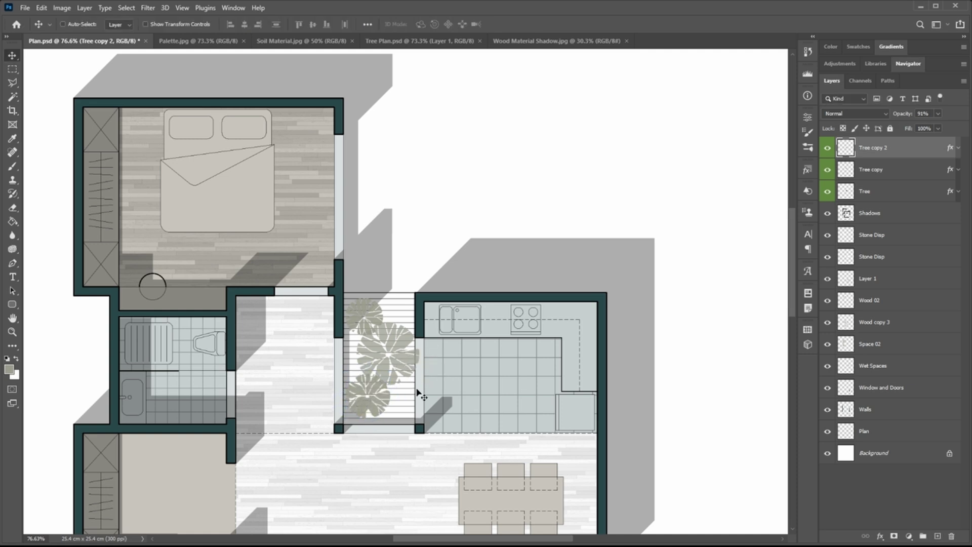
Step: Set the Tree copy layer to 91% opacity with the Multiply blend mode
{"action": "left_click", "coordinate": [848, 190], "text": "shift"}
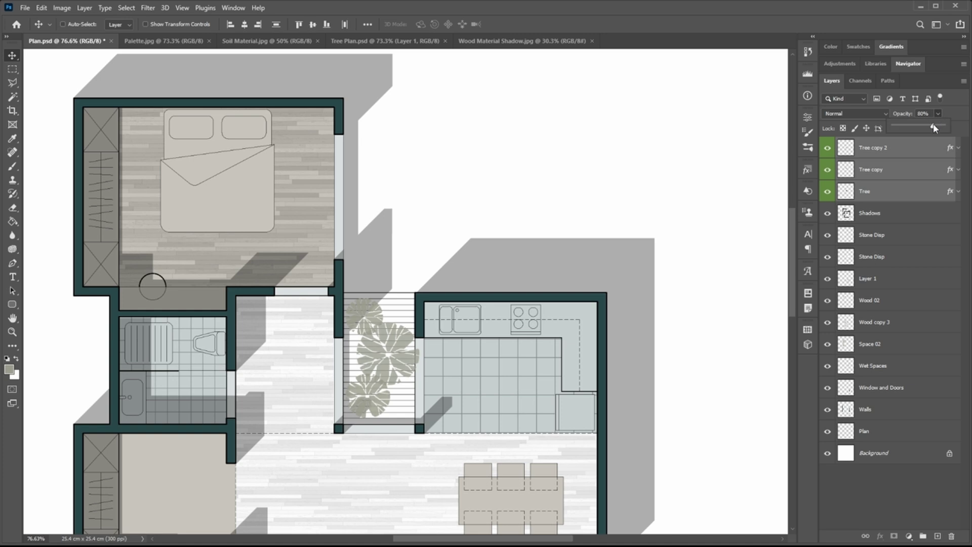
{"action": "left_click", "coordinate": [906, 170]}
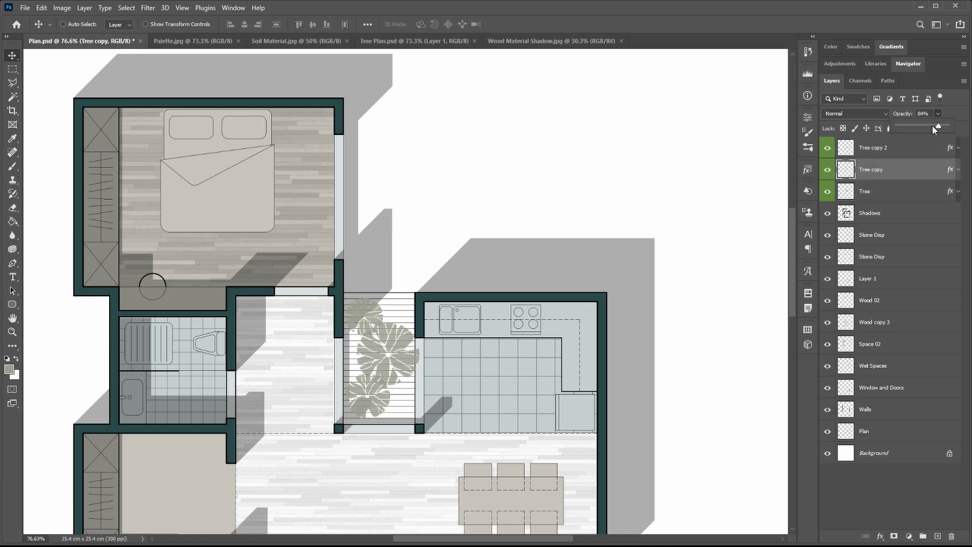
{"action": "left_click", "coordinate": [868, 116]}
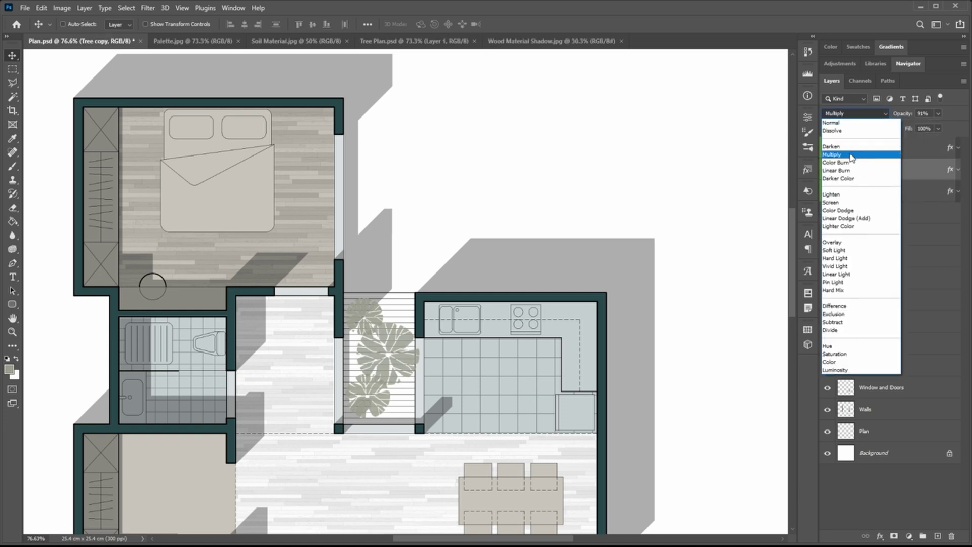
{"action": "left_click", "coordinate": [850, 155]}
Step: Apply the Multiply blend mode to all three tree layers together
{"action": "left_click", "coordinate": [866, 151], "text": "ctrl"}
{"action": "left_click", "coordinate": [866, 191], "text": "shift"}
{"action": "left_click", "coordinate": [855, 113]}
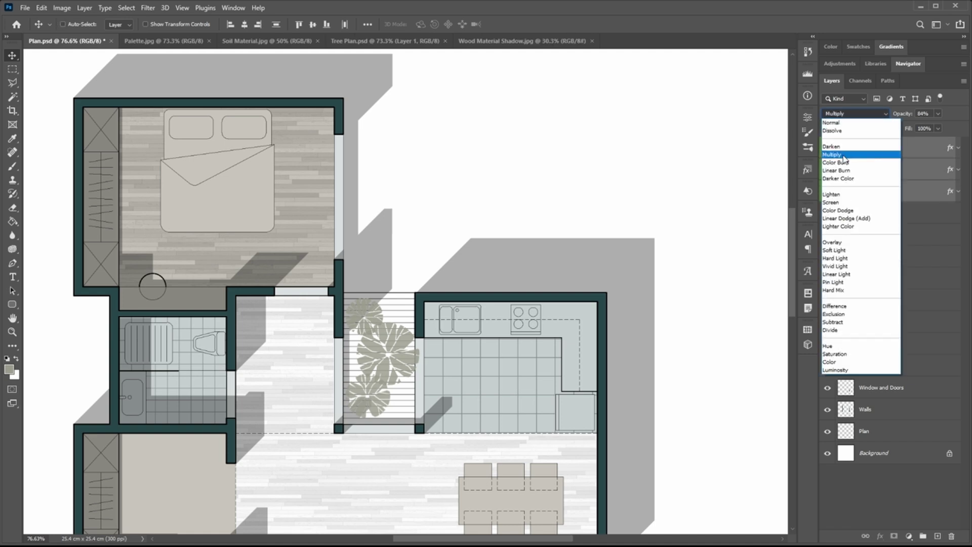
{"action": "left_click", "coordinate": [844, 155]}
{"action": "left_click", "coordinate": [850, 164]}
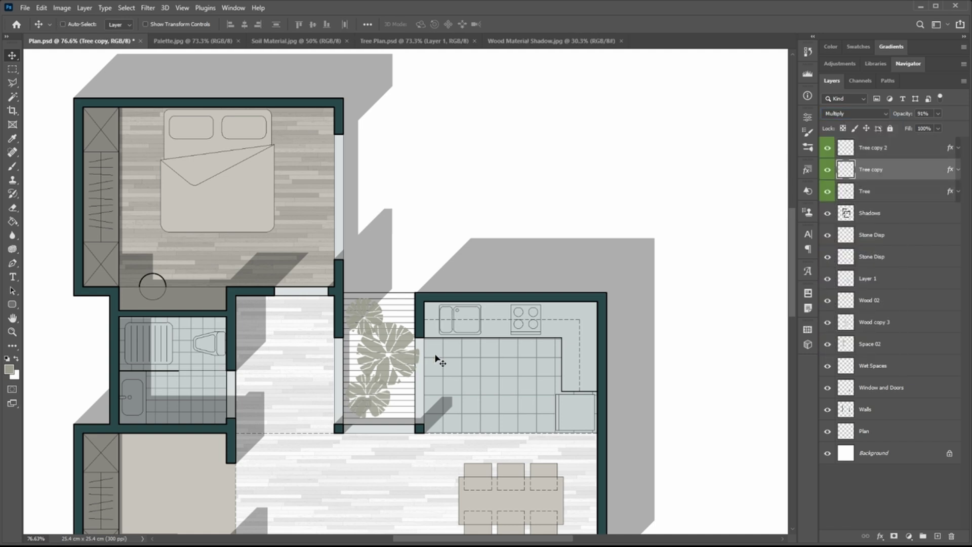
Step: Shift the large middle tree slightly toward the hallway and set the Tree layer's opacity to 50%
{"action": "left_click", "coordinate": [871, 154]}
{"action": "left_click", "coordinate": [880, 194]}
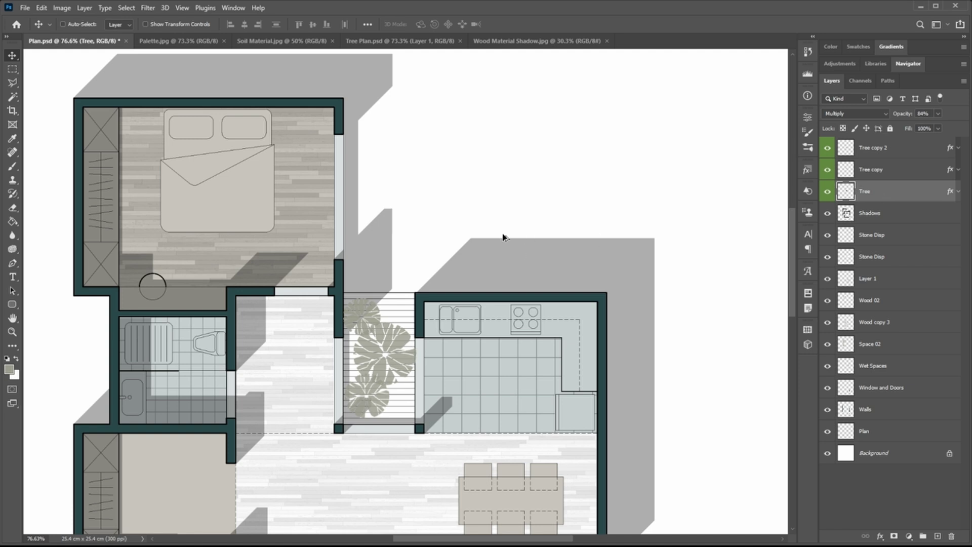
{"action": "key", "text": "ctrl+0"}
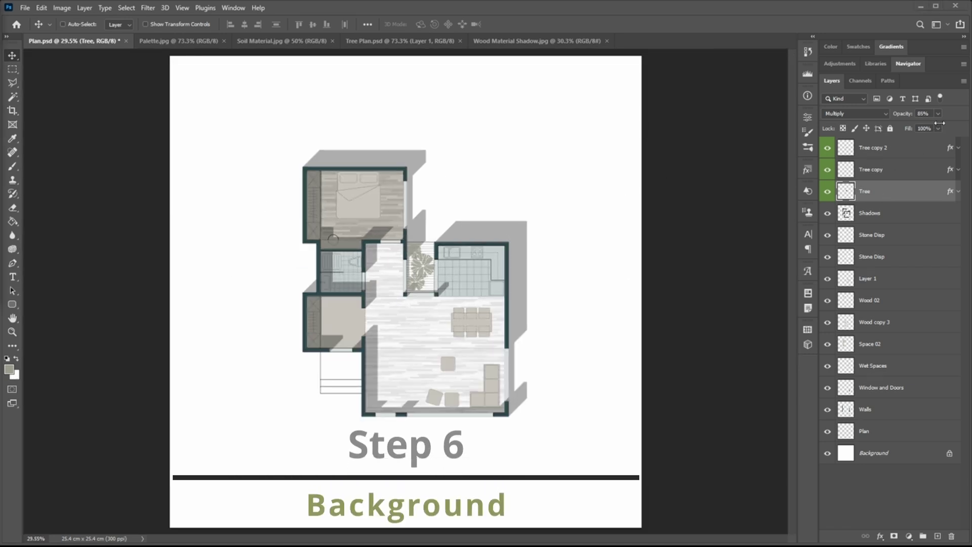
{"action": "left_click", "coordinate": [937, 113]}
{"action": "left_click_drag", "start_coordinate": [941, 126], "coordinate": [923, 128]}
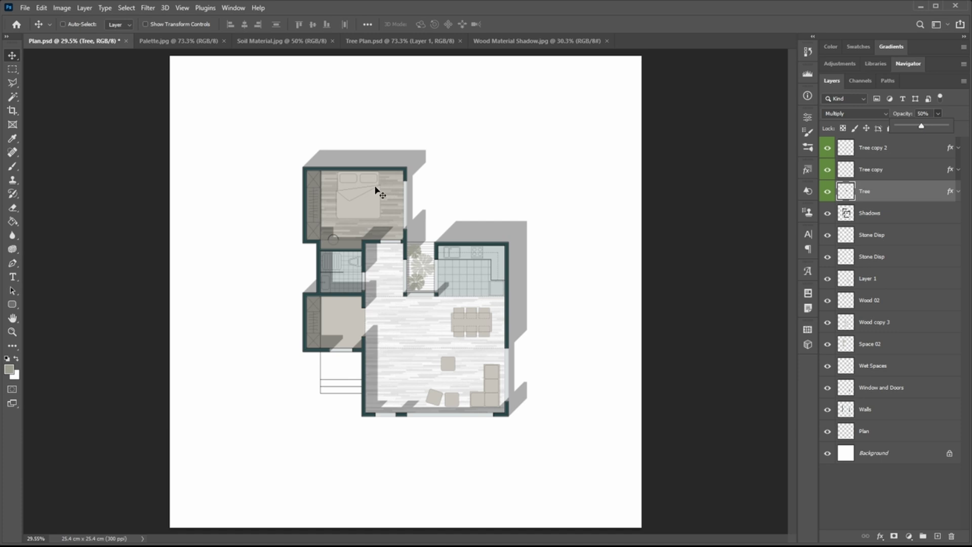
Step: Draw a closed wavy band with the Pen tool across the middle of the plan, extending past both canvas sides
{"action": "key", "text": "p"}
{"action": "left_click_drag", "start_coordinate": [100, 267], "coordinate": [139, 240]}
{"action": "left_click_drag", "start_coordinate": [246, 239], "coordinate": [312, 276]}
{"action": "left_click_drag", "start_coordinate": [430, 269], "coordinate": [511, 236]}
{"action": "left_click_drag", "start_coordinate": [570, 234], "coordinate": [606, 246]}
{"action": "left_click_drag", "start_coordinate": [689, 297], "coordinate": [616, 337]}
{"action": "left_click_drag", "start_coordinate": [553, 321], "coordinate": [500, 304]}
{"action": "left_click_drag", "start_coordinate": [430, 322], "coordinate": [380, 346]}
{"action": "left_click_drag", "start_coordinate": [291, 351], "coordinate": [107, 320]}
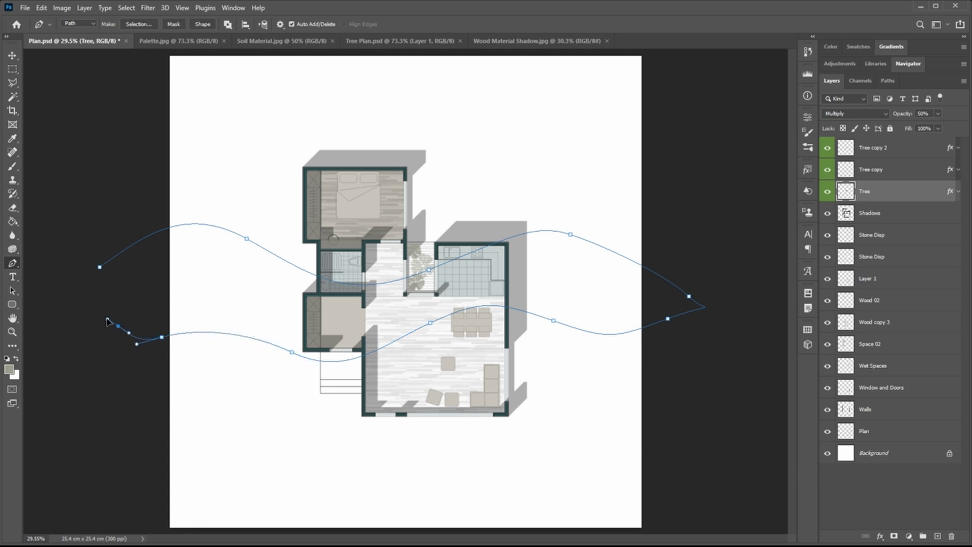
{"action": "left_click", "coordinate": [101, 272]}
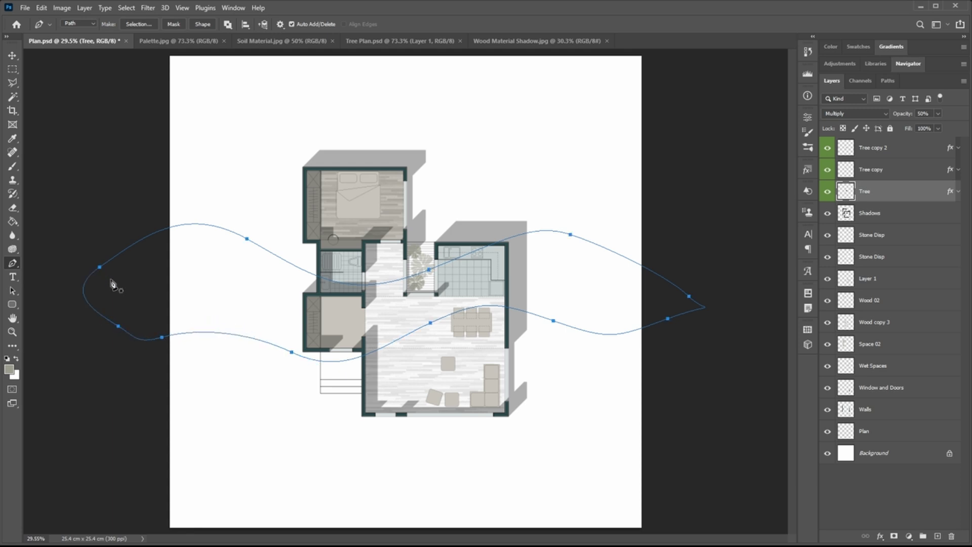
Step: Load the wavy work path as a selection and return to the layer list
{"action": "left_click", "coordinate": [894, 80]}
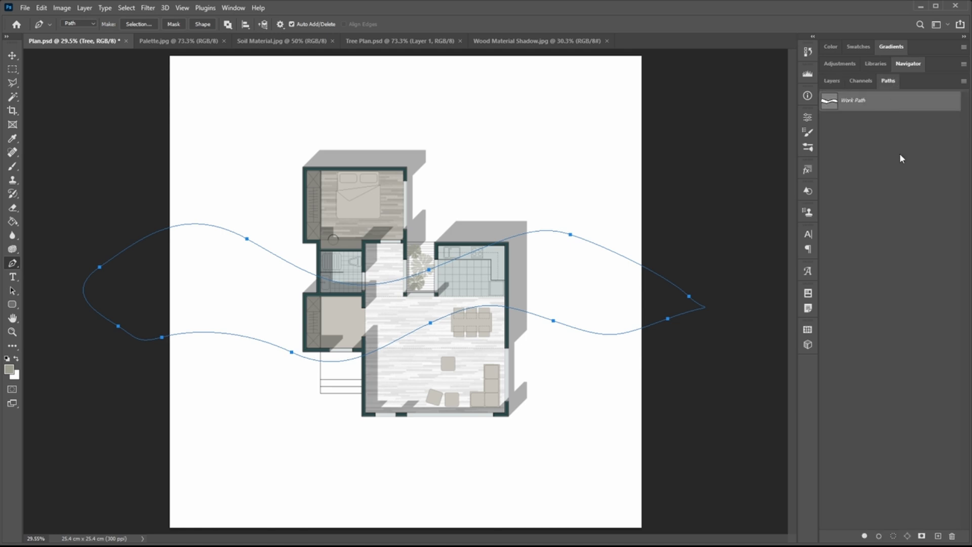
{"action": "left_click", "coordinate": [893, 536]}
{"action": "left_click", "coordinate": [832, 81]}
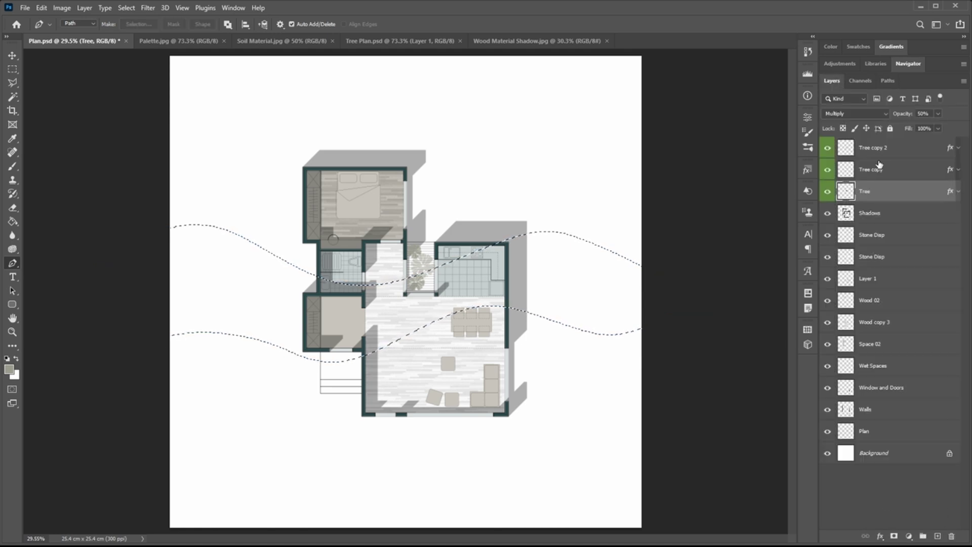
Step: Create a new layer above all the tree layers and name it Landscape
{"action": "left_click", "coordinate": [886, 147]}
{"action": "left_click", "coordinate": [937, 536]}
{"action": "double_click", "coordinate": [871, 147]}
{"action": "type", "text": "La"}
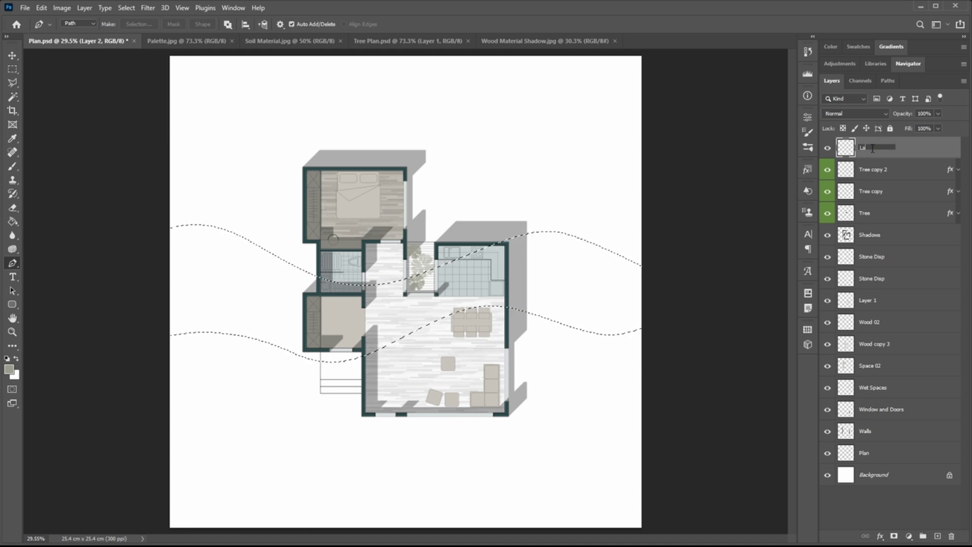
{"action": "type", "text": "ndscape"}
{"action": "key", "text": "Return"}
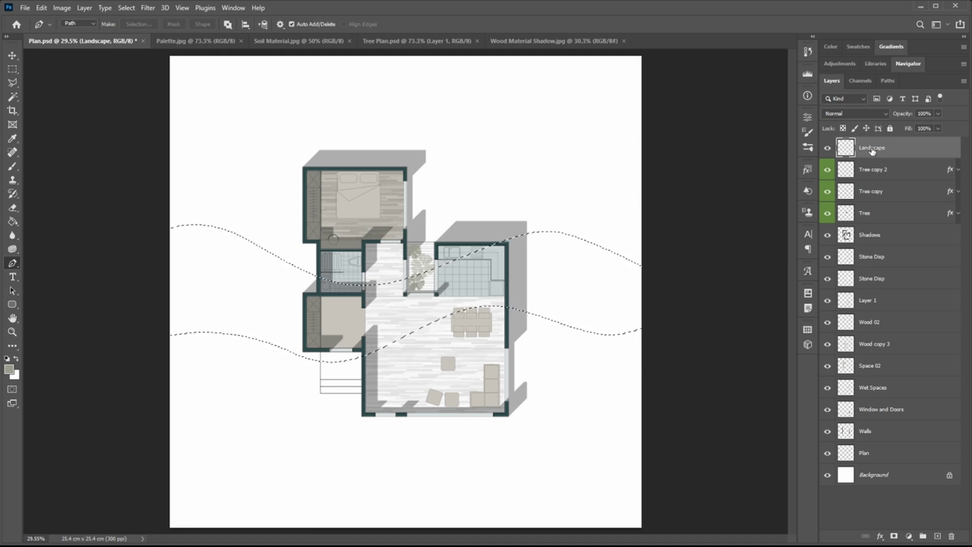
Step: Fill the wavy selection with grey-green on the Landscape layer, deselect it, and set the layer to Multiply at 35% opacity
{"action": "left_click", "coordinate": [13, 221]}
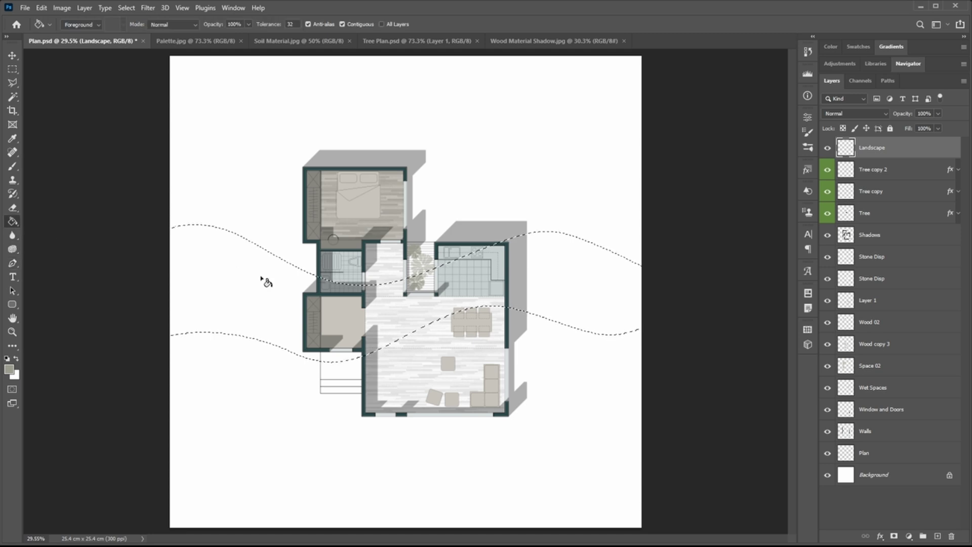
{"action": "left_click", "coordinate": [265, 278]}
{"action": "left_click", "coordinate": [855, 114]}
{"action": "left_click", "coordinate": [851, 152]}
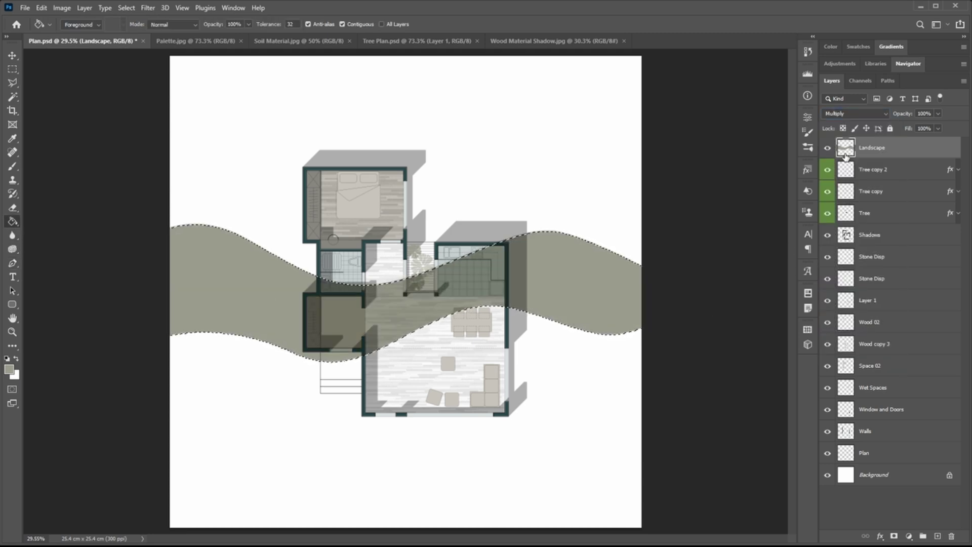
{"action": "key", "text": "ctrl+d"}
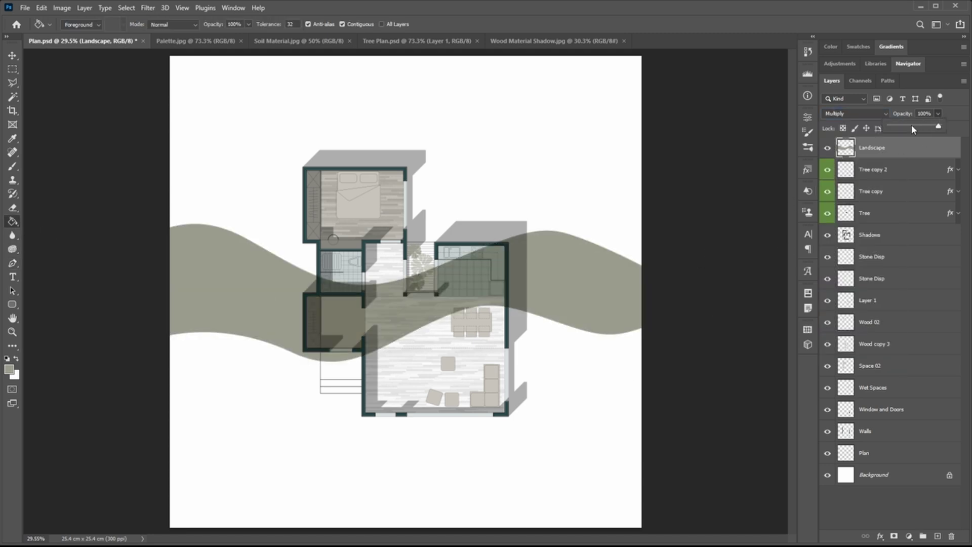
{"action": "left_click", "coordinate": [911, 125]}
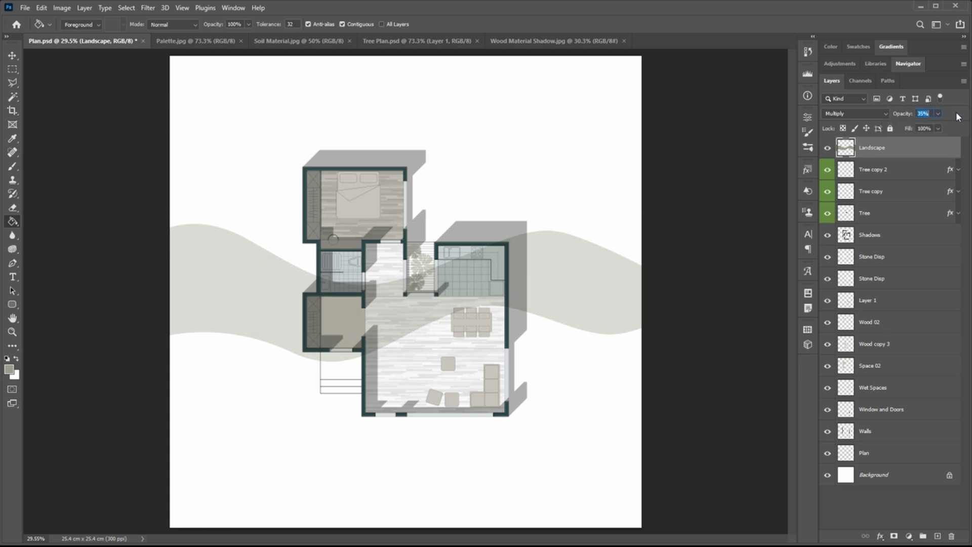
Step: Draw a second closed wavy Pen path lower across the plan, overlapping the first band and extending past both canvas sides
{"action": "left_click", "coordinate": [12, 262]}
{"action": "left_click_drag", "start_coordinate": [156, 325], "coordinate": [218, 314]}
{"action": "left_click_drag", "start_coordinate": [317, 324], "coordinate": [375, 347]}
{"action": "left_click_drag", "start_coordinate": [436, 317], "coordinate": [464, 302]}
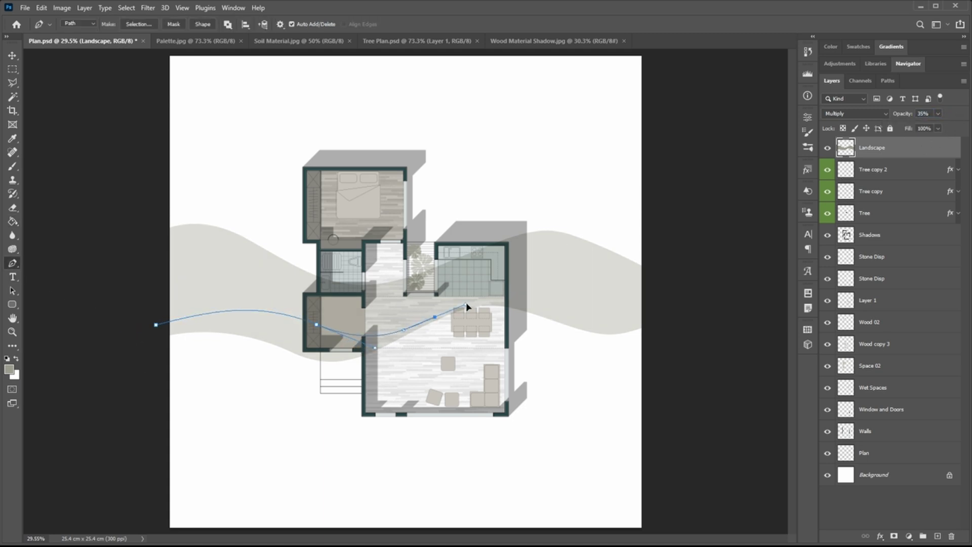
{"action": "left_click_drag", "start_coordinate": [572, 302], "coordinate": [696, 313]}
{"action": "left_click_drag", "start_coordinate": [701, 357], "coordinate": [693, 376]}
{"action": "left_click_drag", "start_coordinate": [602, 409], "coordinate": [554, 394]}
{"action": "left_click_drag", "start_coordinate": [484, 376], "coordinate": [417, 385]}
{"action": "left_click_drag", "start_coordinate": [341, 426], "coordinate": [280, 424]}
{"action": "left_click_drag", "start_coordinate": [340, 429], "coordinate": [327, 425]}
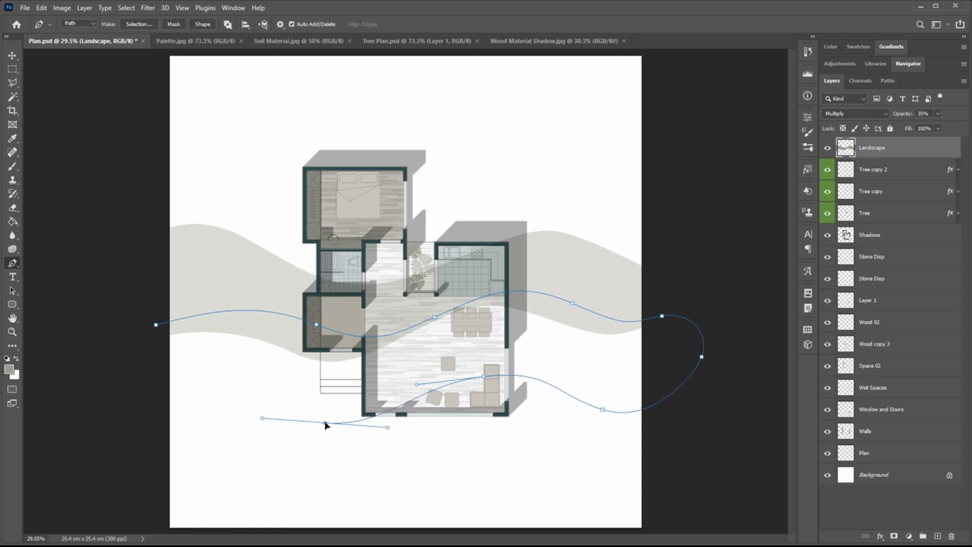
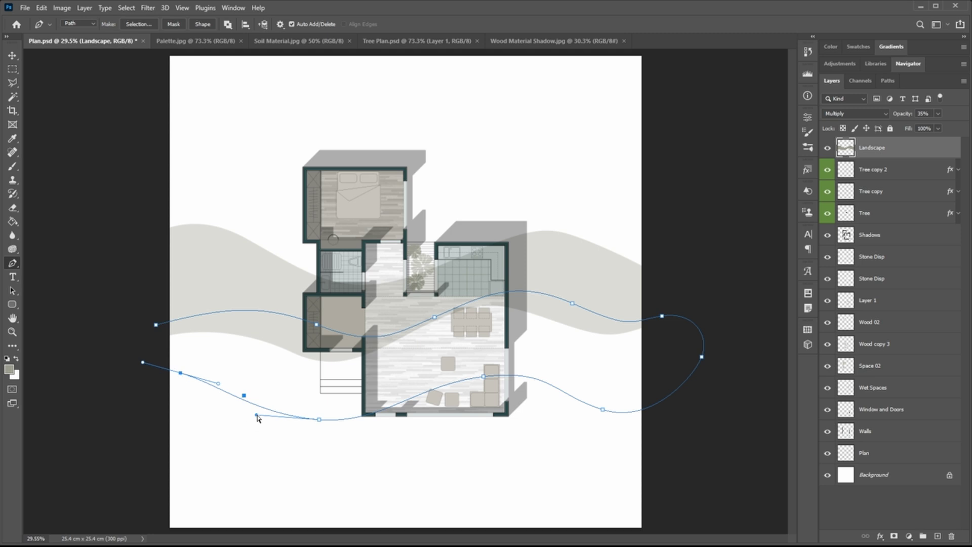
{"action": "left_click", "coordinate": [156, 325]}
Step: Load the second wavy path as a selection and create a new layer named L2 above the Landscape layer
{"action": "left_click", "coordinate": [888, 81]}
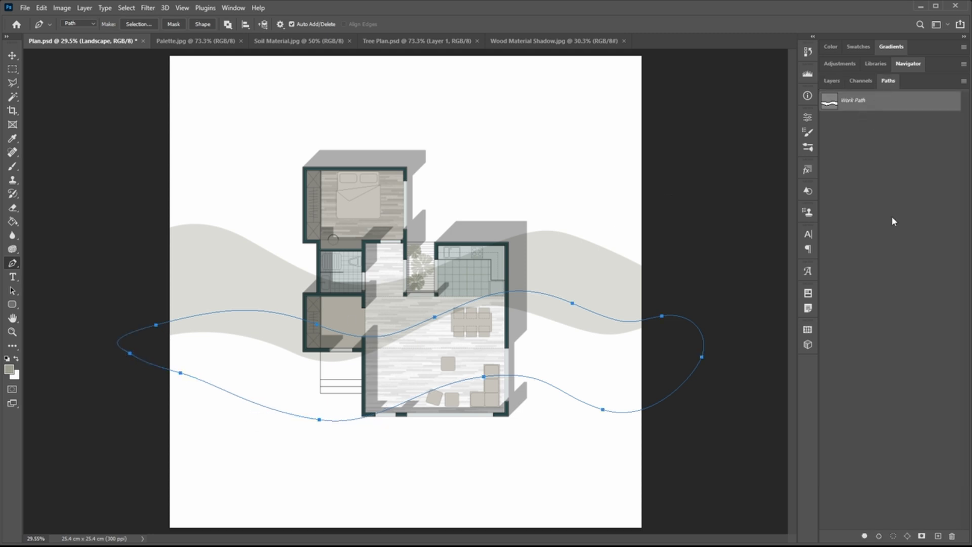
{"action": "left_click", "coordinate": [894, 536]}
{"action": "left_click", "coordinate": [832, 81]}
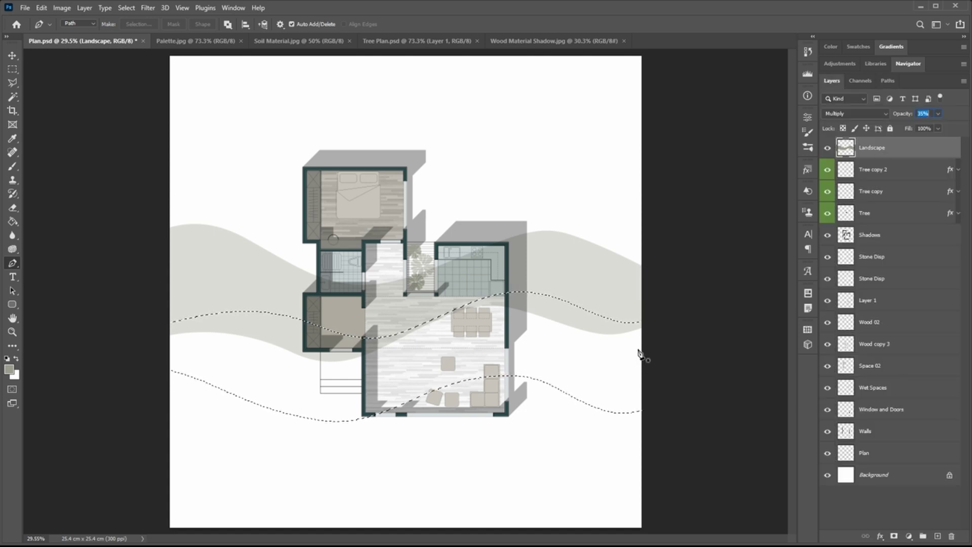
{"action": "left_click", "coordinate": [937, 536]}
{"action": "double_click", "coordinate": [872, 148]}
{"action": "type", "text": "L2"}
{"action": "key", "text": "Return"}
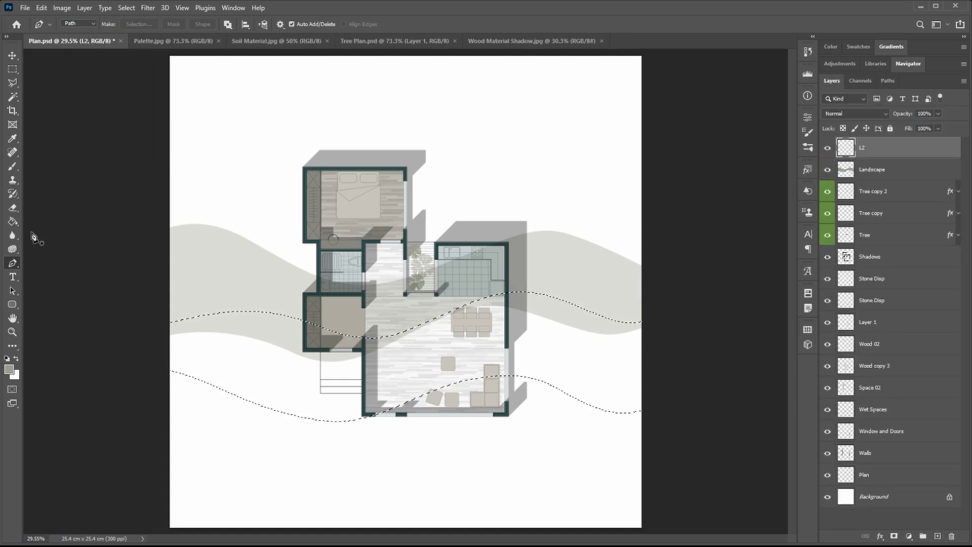
Step: Fill the wavy selection with grey-green on L2, deselect it, and set the layer to Multiply at 53% opacity
{"action": "left_click", "coordinate": [13, 221]}
{"action": "left_click", "coordinate": [206, 351]}
{"action": "left_click", "coordinate": [855, 113]}
{"action": "left_click", "coordinate": [845, 154]}
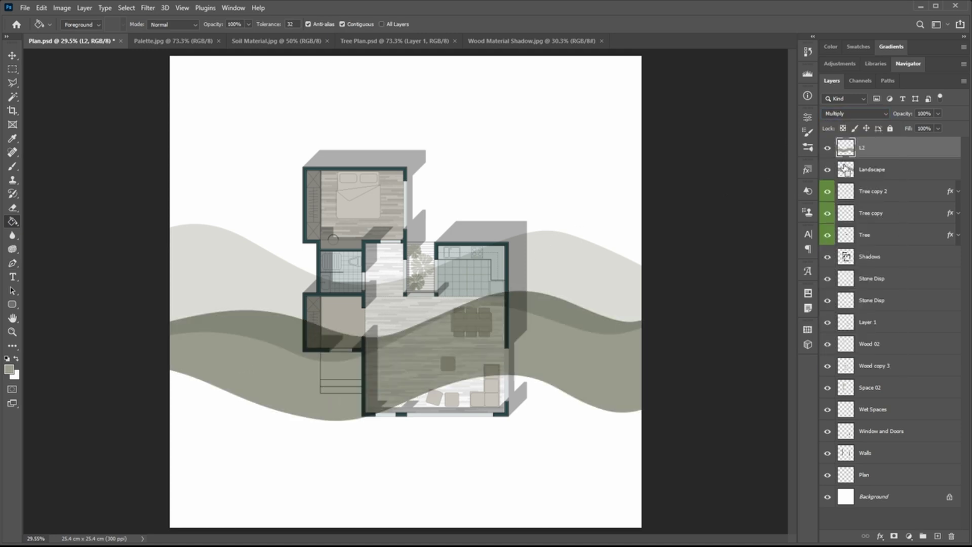
{"action": "left_click", "coordinate": [938, 113]}
{"action": "left_click_drag", "start_coordinate": [940, 125], "coordinate": [917, 129]}
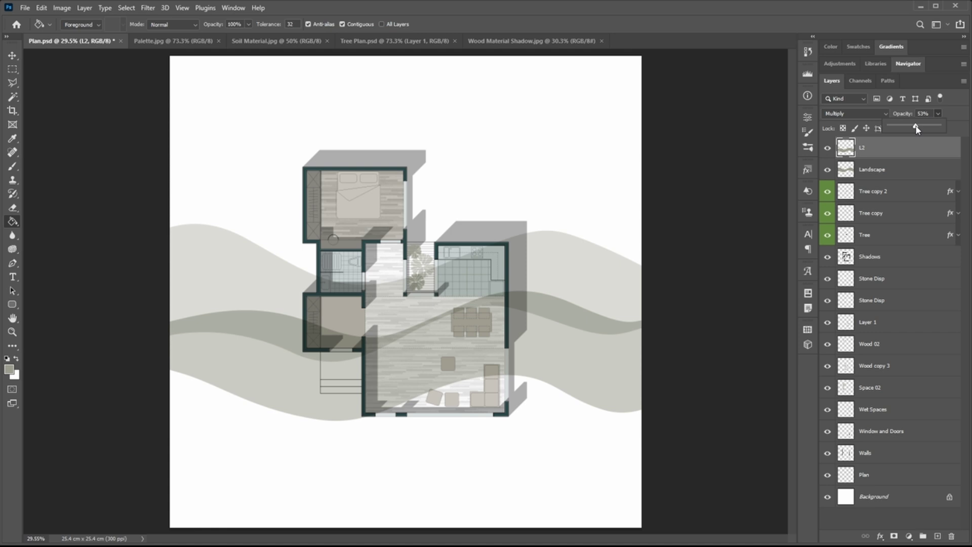
{"action": "left_click", "coordinate": [945, 115]}
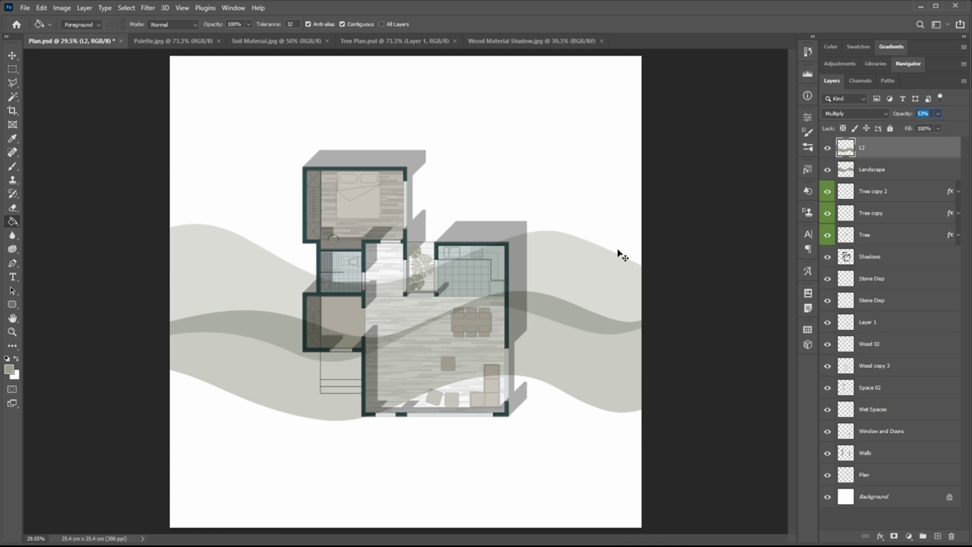
Step: Shift the L2 band's hue slightly towards green with Hue/Saturation and lower the layer's opacity to 30%
{"action": "key", "text": "ctrl+u"}
{"action": "left_click_drag", "start_coordinate": [745, 375], "coordinate": [752, 372]}
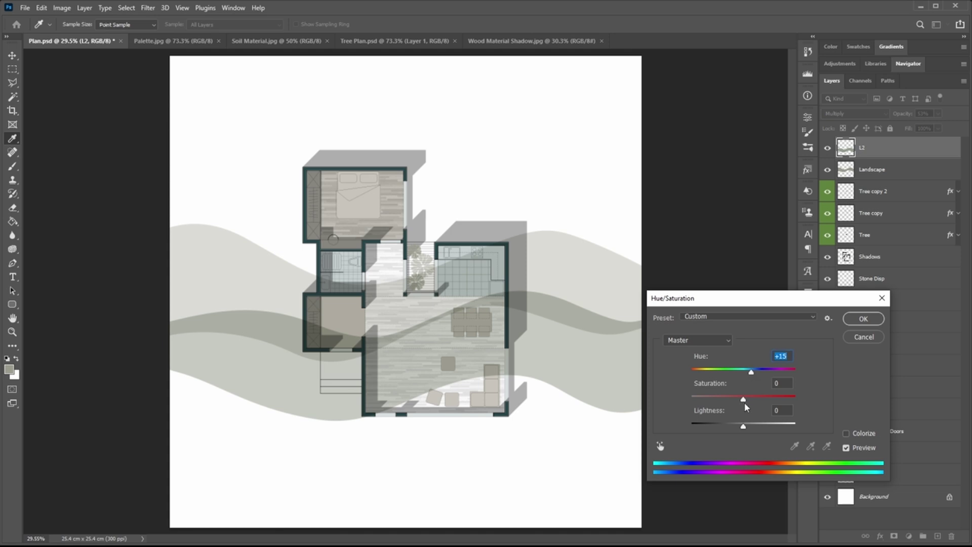
{"action": "mouse_move", "coordinate": [743, 428]}
{"action": "left_mouse_down"}
{"action": "mouse_move", "coordinate": [765, 428]}
{"action": "mouse_move", "coordinate": [741, 428]}
{"action": "left_mouse_up"}
{"action": "left_click", "coordinate": [752, 373]}
{"action": "left_click", "coordinate": [850, 320]}
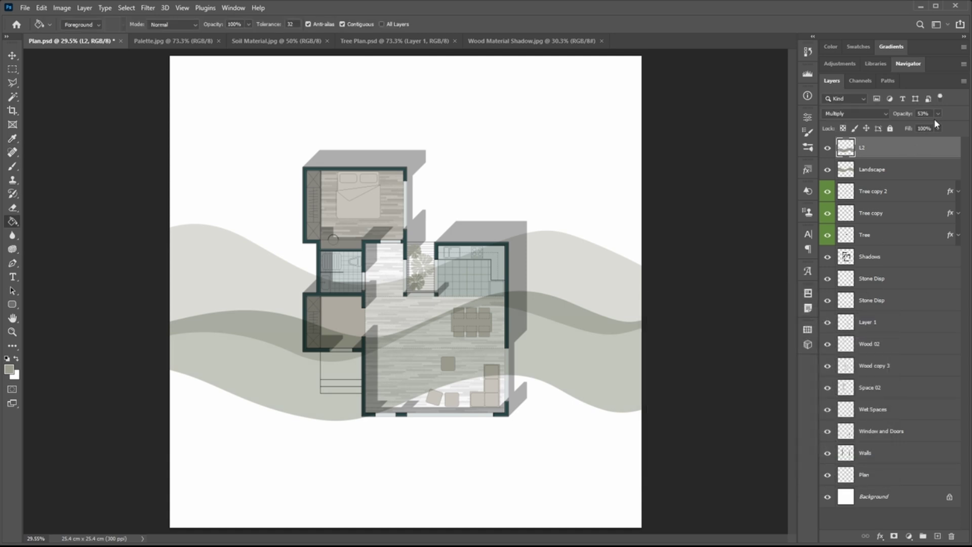
{"action": "left_click_drag", "start_coordinate": [938, 126], "coordinate": [927, 126]}
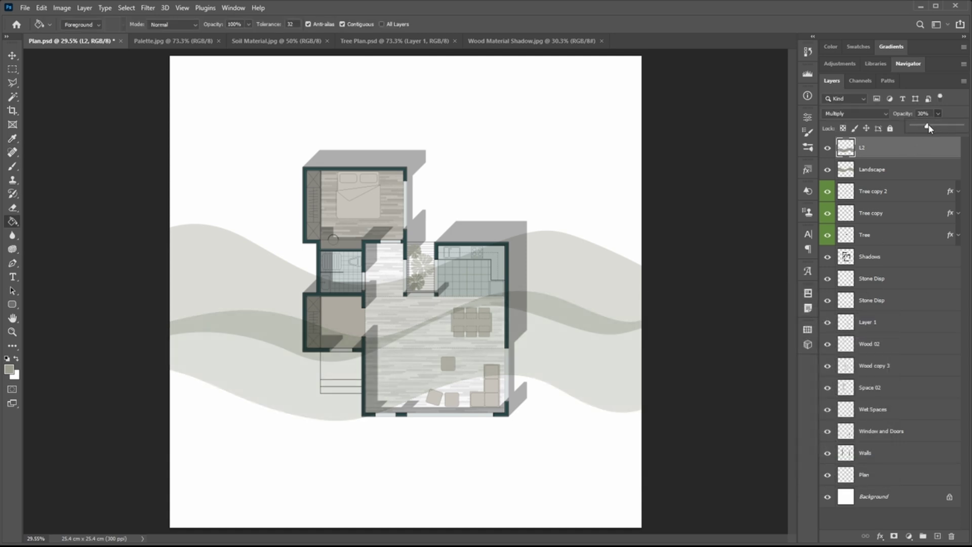
Step: Duplicate the L2 band, move the copy up behind the bedroom, and scale it to about 115% so it spans the canvas width
{"action": "key", "text": "v"}
{"action": "mouse_move", "coordinate": [559, 359]}
{"action": "left_mouse_down"}
{"action": "mouse_move", "coordinate": [590, 386]}
{"action": "mouse_move", "coordinate": [603, 265]}
{"action": "mouse_move", "coordinate": [593, 273]}
{"action": "left_mouse_up"}
{"action": "key", "text": "ctrl+t"}
{"action": "left_click_drag", "start_coordinate": [641, 168], "coordinate": [674, 144]}
{"action": "mouse_move", "coordinate": [610, 215]}
{"action": "left_mouse_down"}
{"action": "mouse_move", "coordinate": [610, 199]}
{"action": "mouse_move", "coordinate": [618, 206]}
{"action": "left_mouse_up"}
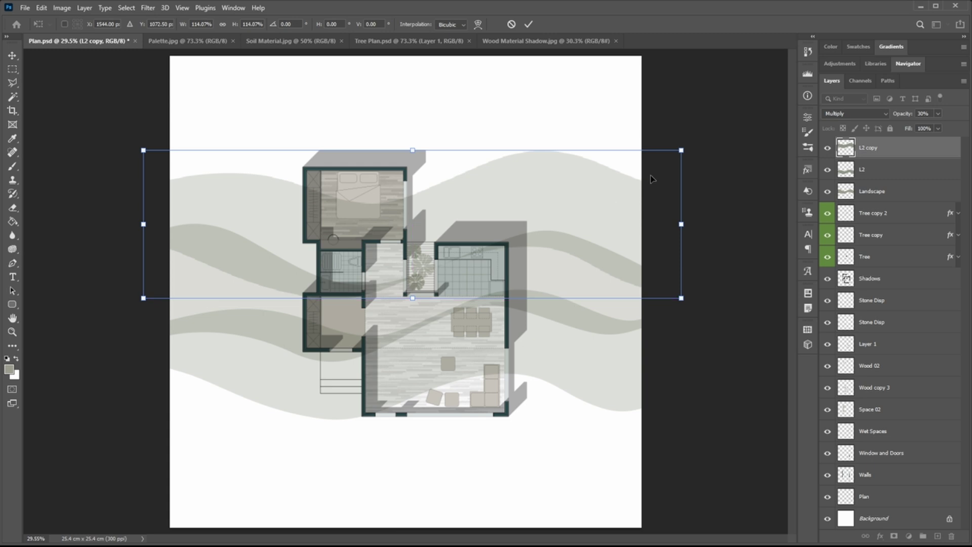
{"action": "left_click_drag", "start_coordinate": [681, 150], "coordinate": [685, 148]}
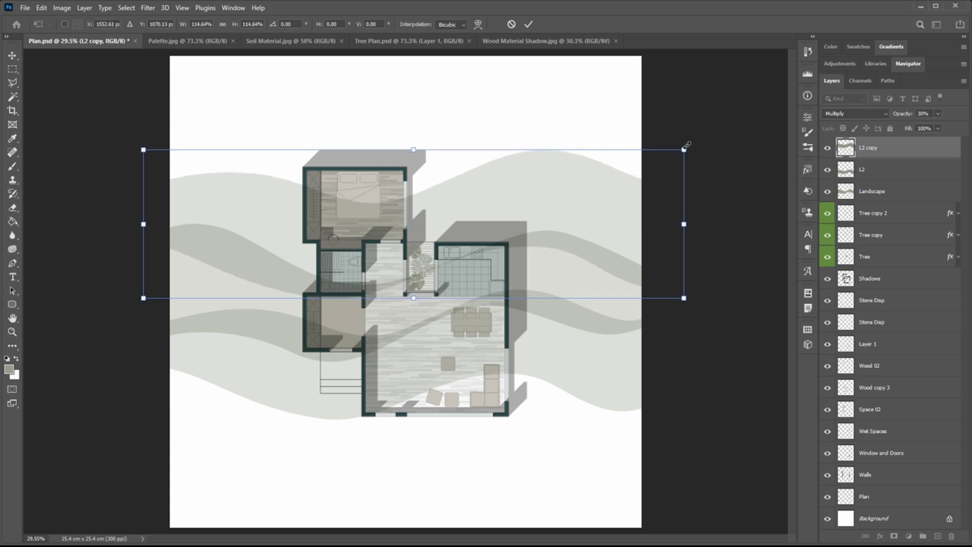
{"action": "left_click", "coordinate": [528, 24]}
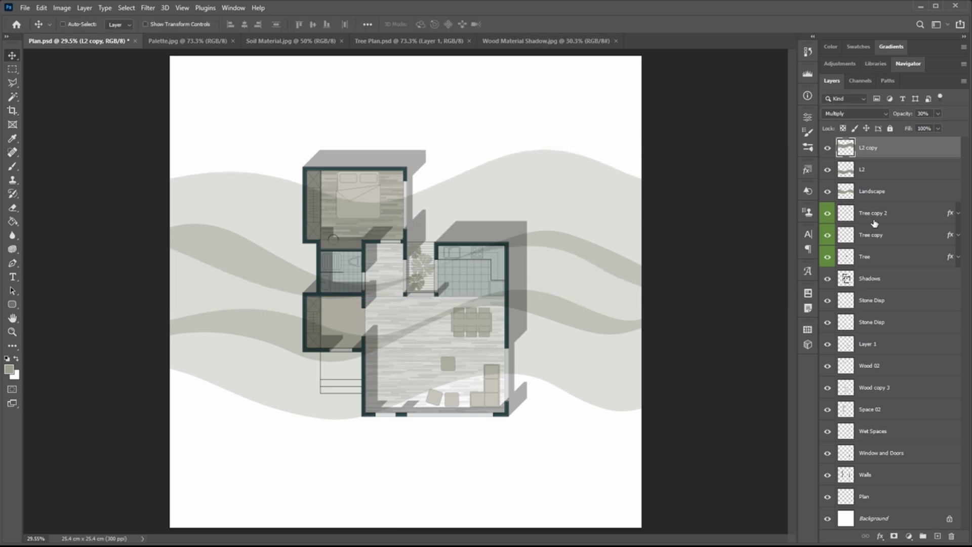
Step: Hide all layers above Plan and select the building footprint by selecting the area outside the plan and inverting the selection
{"action": "left_click", "coordinate": [828, 498]}
{"action": "left_click", "coordinate": [828, 498]}
{"action": "left_click", "coordinate": [890, 501]}
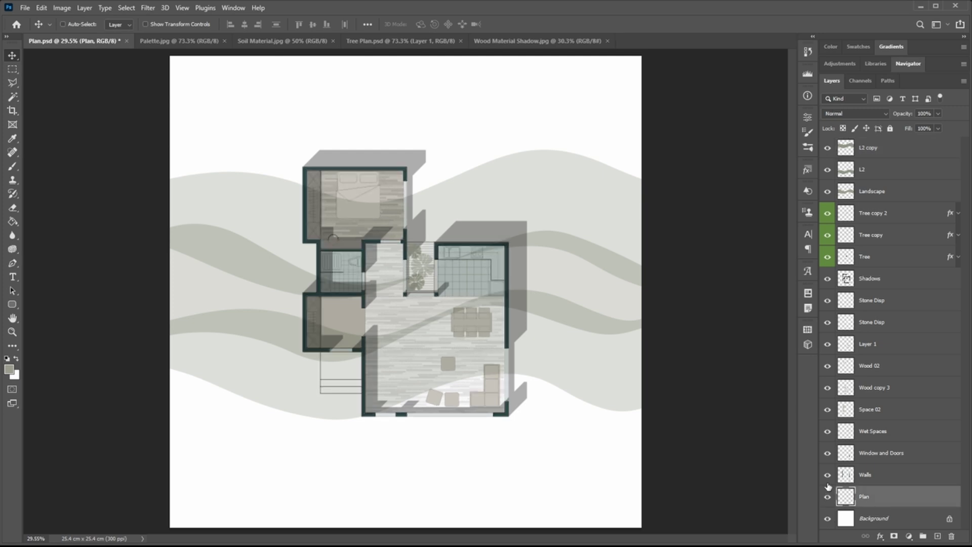
{"action": "left_click_drag", "start_coordinate": [828, 476], "coordinate": [828, 148]}
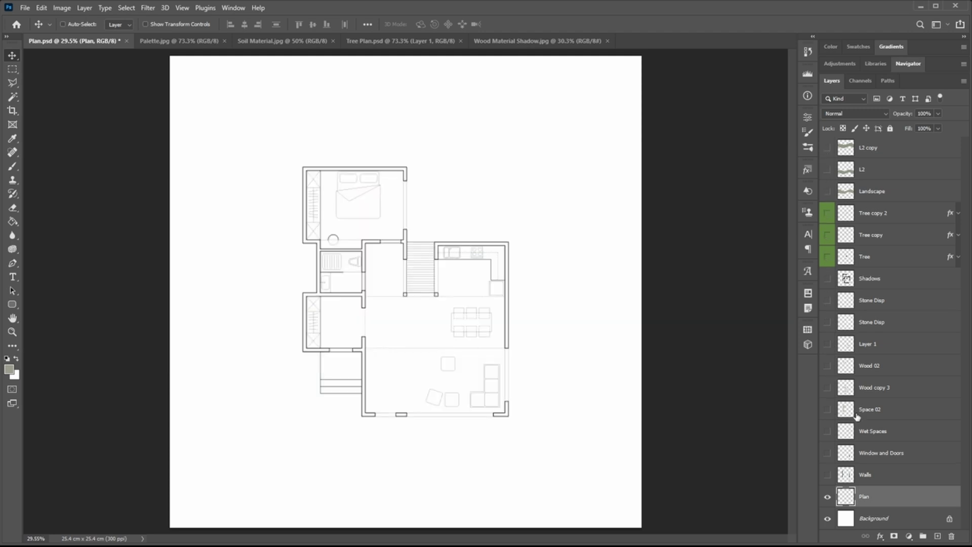
{"action": "left_click", "coordinate": [12, 96]}
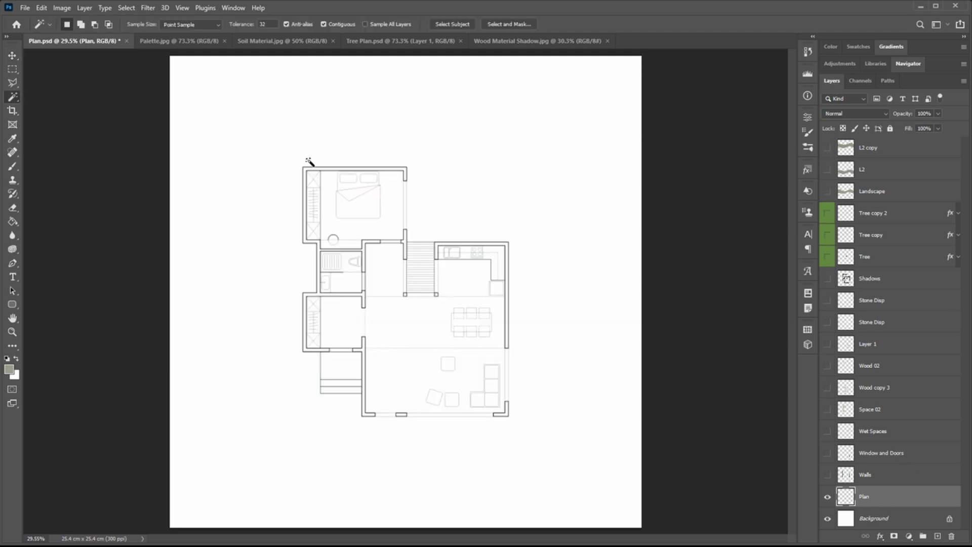
{"action": "left_click", "coordinate": [276, 154]}
{"action": "left_click", "coordinate": [126, 7]}
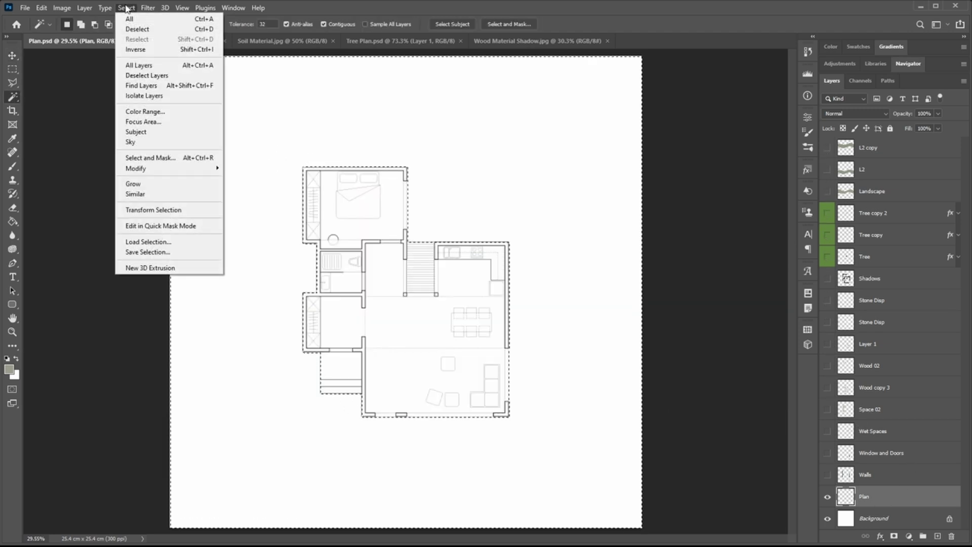
{"action": "left_click", "coordinate": [135, 49]}
Step: Show all layers again, delete the footprint area from L2 copy, L2 and Landscape, and deselect
{"action": "left_click_drag", "start_coordinate": [827, 474], "coordinate": [828, 147]}
{"action": "left_click", "coordinate": [903, 152]}
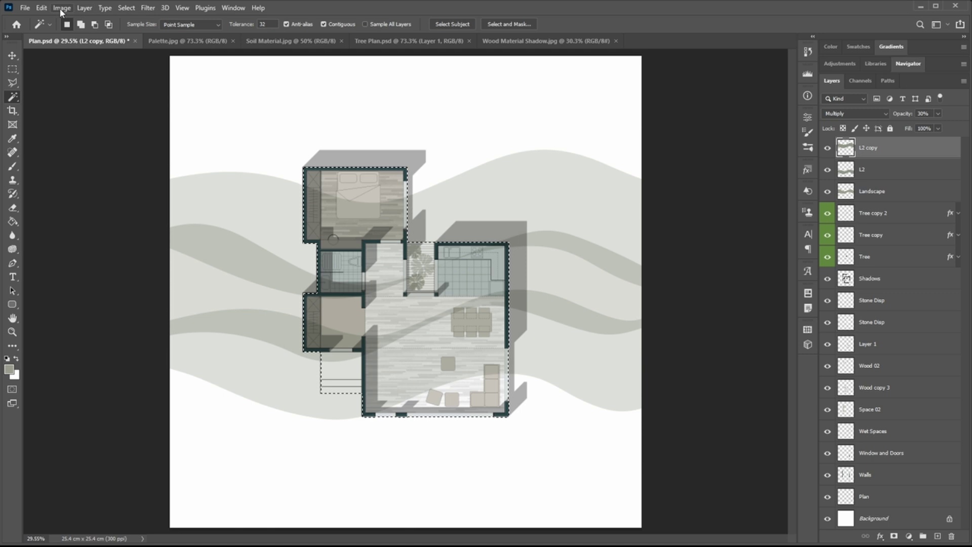
{"action": "left_click", "coordinate": [883, 169]}
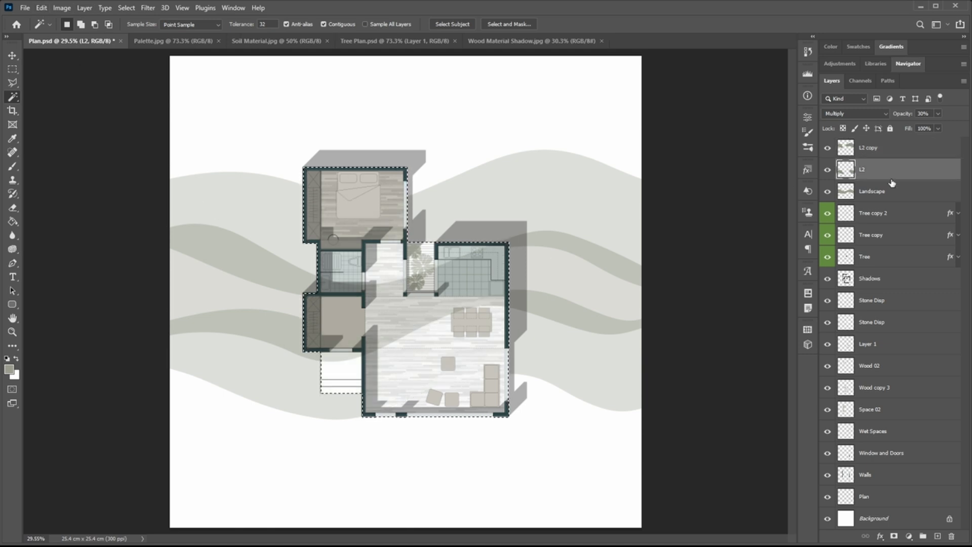
{"action": "left_click", "coordinate": [885, 192]}
{"action": "key", "text": "ctrl+d"}
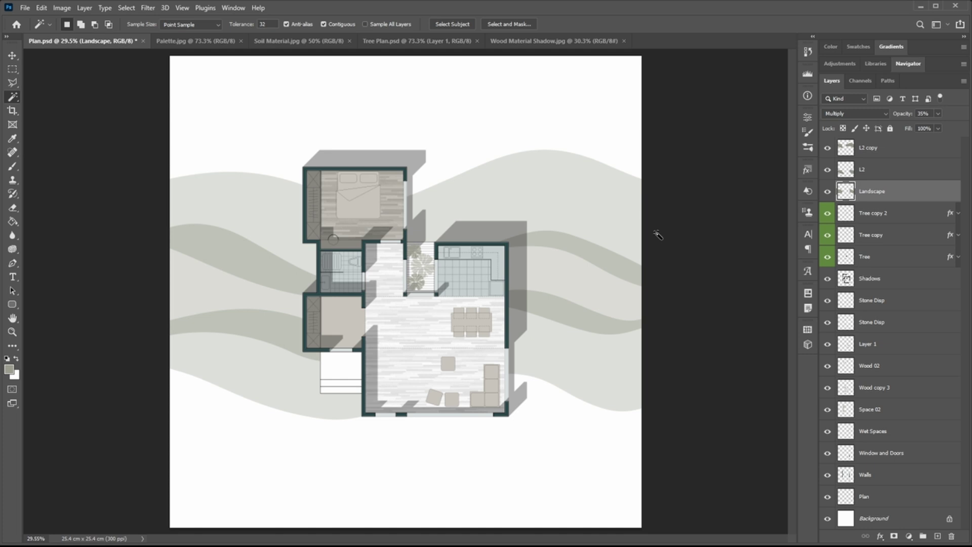
Step: Copy the entire Soil Material.jpg texture into Plan.psd above the Landscape layer and set it to Multiply
{"action": "left_click", "coordinate": [202, 41]}
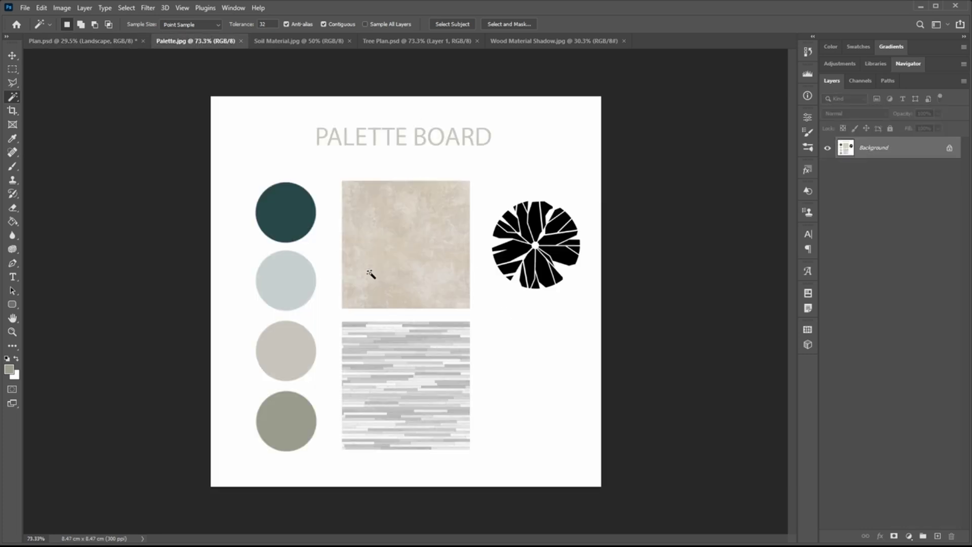
{"action": "left_click", "coordinate": [305, 41]}
{"action": "key", "text": "ctrl+a"}
{"action": "left_click", "coordinate": [81, 41]}
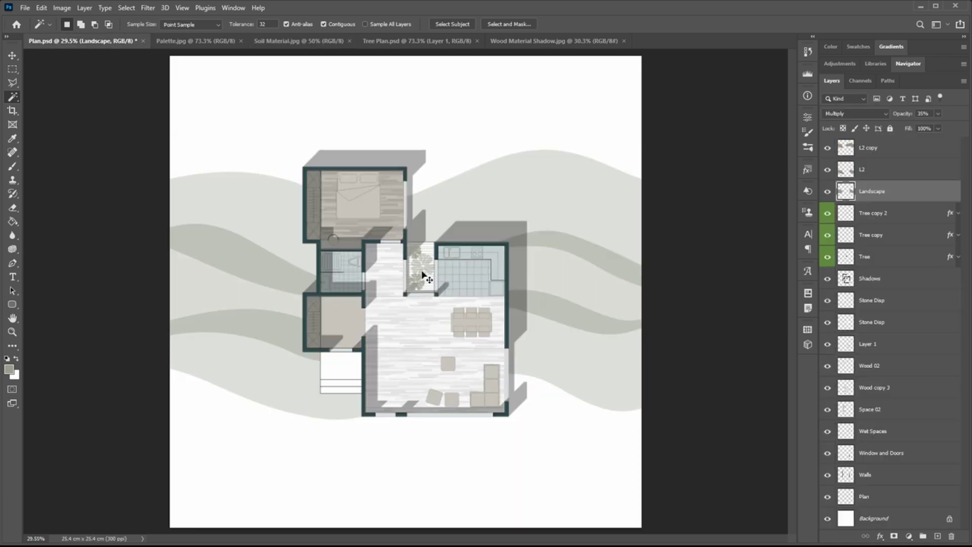
{"action": "key", "text": "ctrl+v"}
{"action": "left_click", "coordinate": [854, 114]}
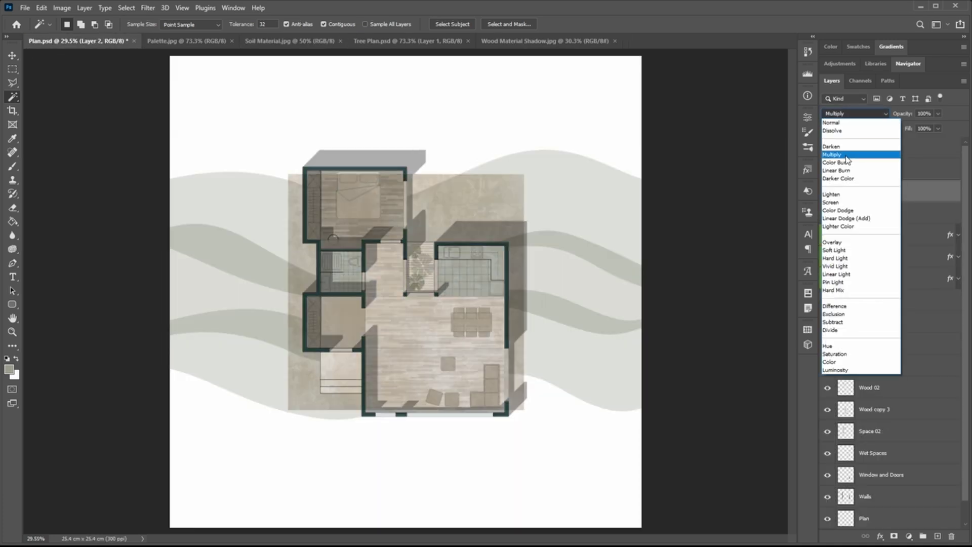
{"action": "left_click", "coordinate": [845, 154]}
Step: Scale the pasted soil texture to cover the whole canvas and lower its opacity to 34%
{"action": "key", "text": "ctrl+t"}
{"action": "left_click_drag", "start_coordinate": [525, 175], "coordinate": [656, 67]}
{"action": "key", "text": "Return"}
{"action": "key", "text": "w"}
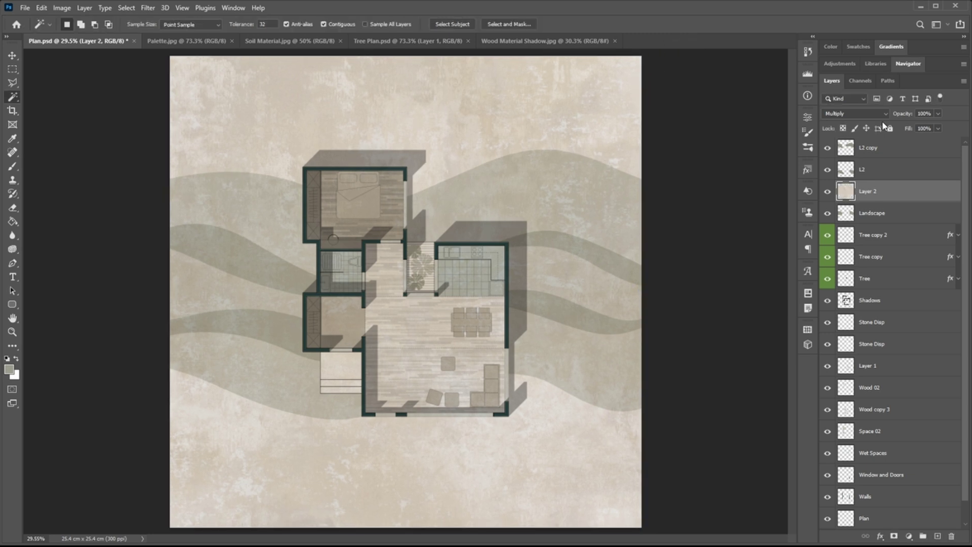
{"action": "left_click_drag", "start_coordinate": [939, 119], "coordinate": [904, 128]}
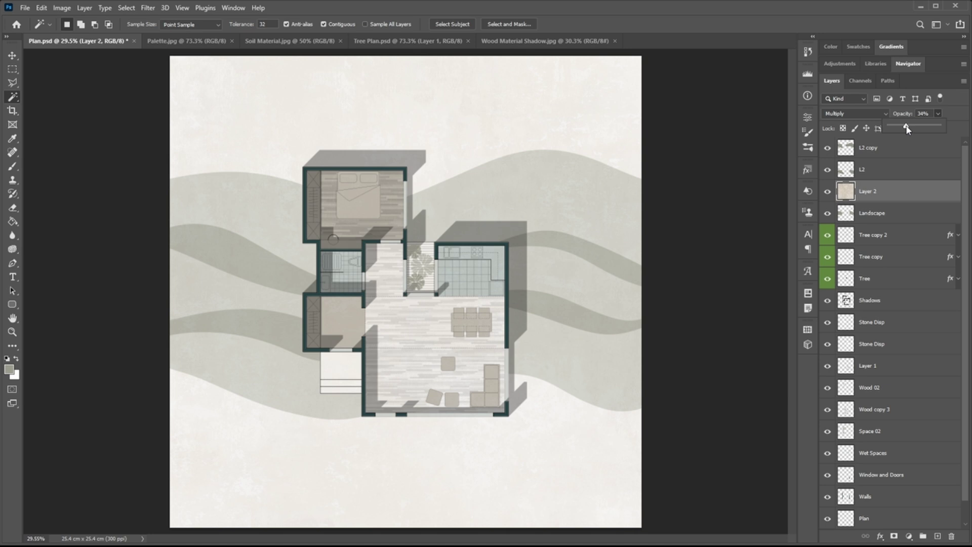
Step: Check the Wood 02, Wood copy 3 and Space 02 layers by toggling their visibility, and set Space 02 to 84% opacity
{"action": "left_click", "coordinate": [902, 373]}
{"action": "left_click", "coordinate": [827, 388]}
{"action": "left_click", "coordinate": [827, 388]}
{"action": "left_click", "coordinate": [882, 389]}
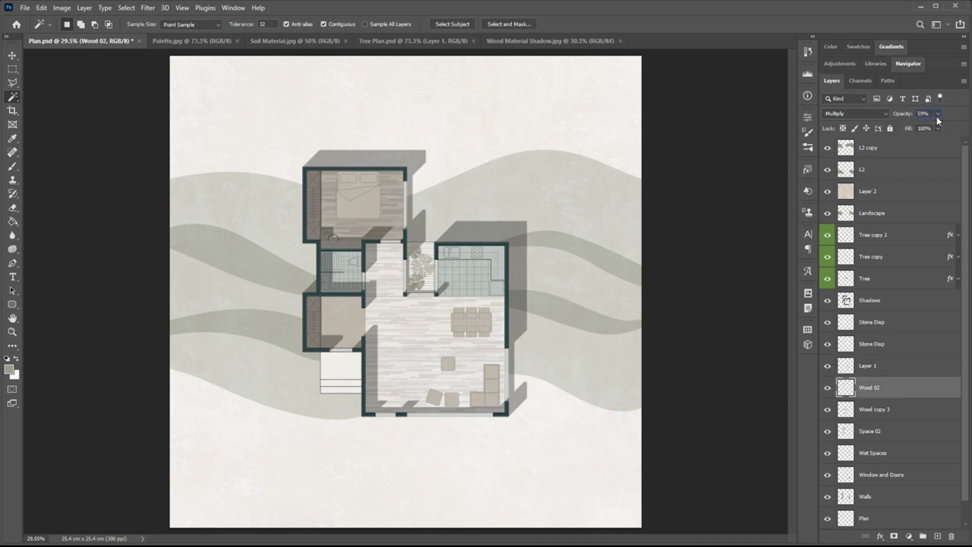
{"action": "left_click", "coordinate": [828, 409]}
{"action": "left_click", "coordinate": [827, 409]}
{"action": "left_click", "coordinate": [828, 432]}
{"action": "left_click", "coordinate": [827, 432]}
{"action": "left_click", "coordinate": [883, 431]}
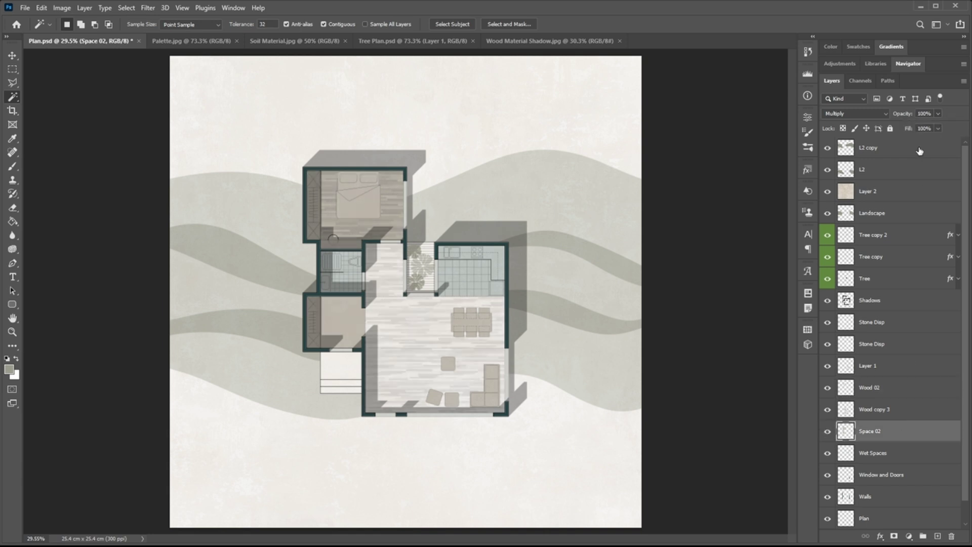
{"action": "left_click", "coordinate": [931, 124]}
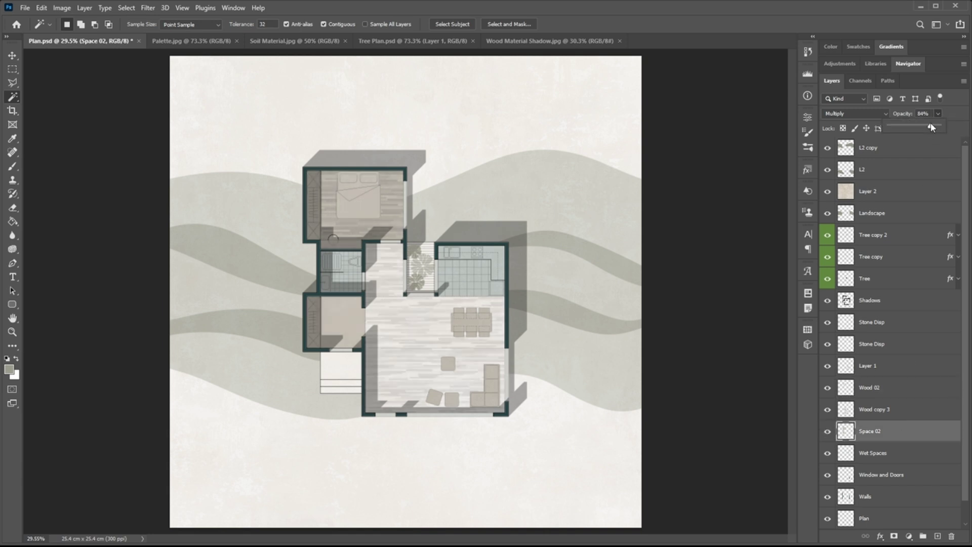
Step: Check Wood 02 and Layer 1 by toggling their visibility, and set Layer 1 to 82% opacity
{"action": "left_click", "coordinate": [828, 389]}
{"action": "left_click", "coordinate": [828, 389]}
{"action": "left_click", "coordinate": [828, 367]}
{"action": "left_click", "coordinate": [828, 367]}
{"action": "left_click", "coordinate": [881, 367]}
{"action": "left_click", "coordinate": [939, 116]}
{"action": "left_click_drag", "start_coordinate": [938, 123], "coordinate": [931, 127]}
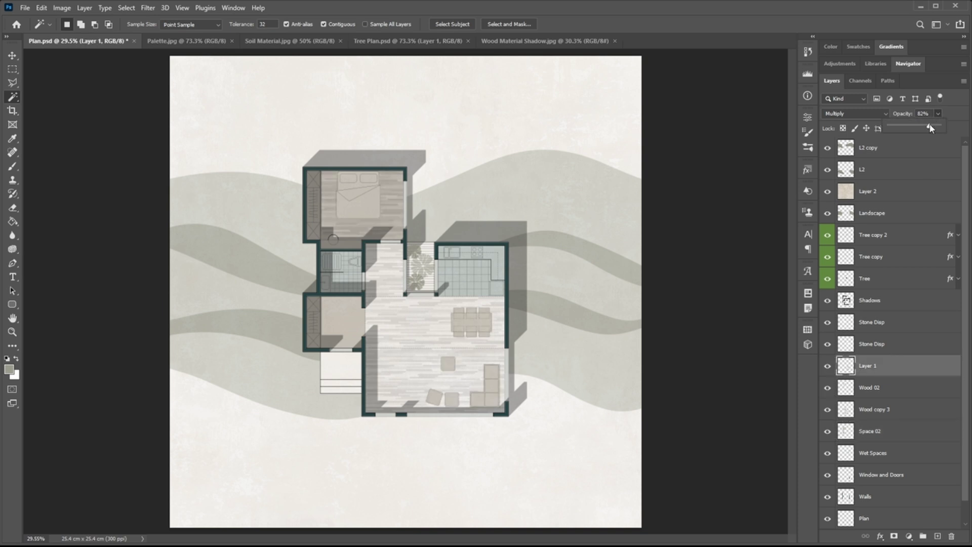
Step: Pick the living area's wood floor layer, Wood copy 3, from the canvas and set its opacity to 32%
{"action": "left_click", "coordinate": [18, 59]}
{"action": "right_click", "coordinate": [417, 321]}
{"action": "left_click", "coordinate": [440, 332]}
{"action": "left_click", "coordinate": [827, 409]}
{"action": "left_click", "coordinate": [827, 410]}
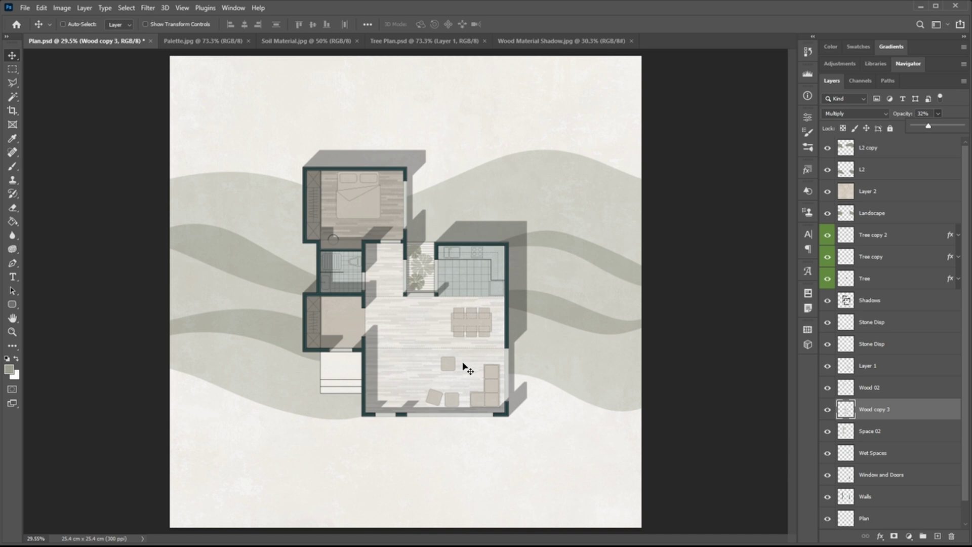
Step: Duplicate the Tree layer and place the copy on the landscape bands to the left of the house
{"action": "left_click", "coordinate": [893, 239]}
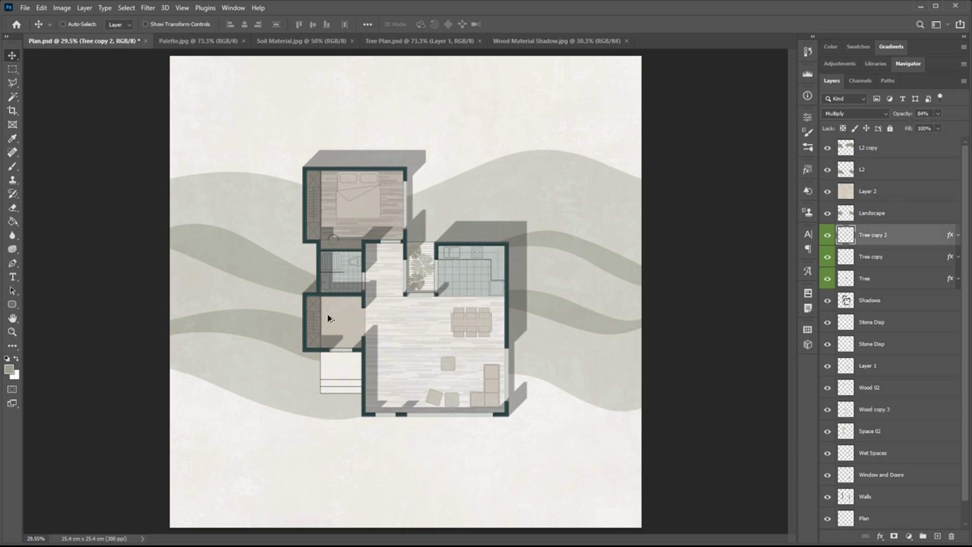
{"action": "scroll", "coordinate": [329, 317], "scroll_direction": "up", "scroll_amount": 2}
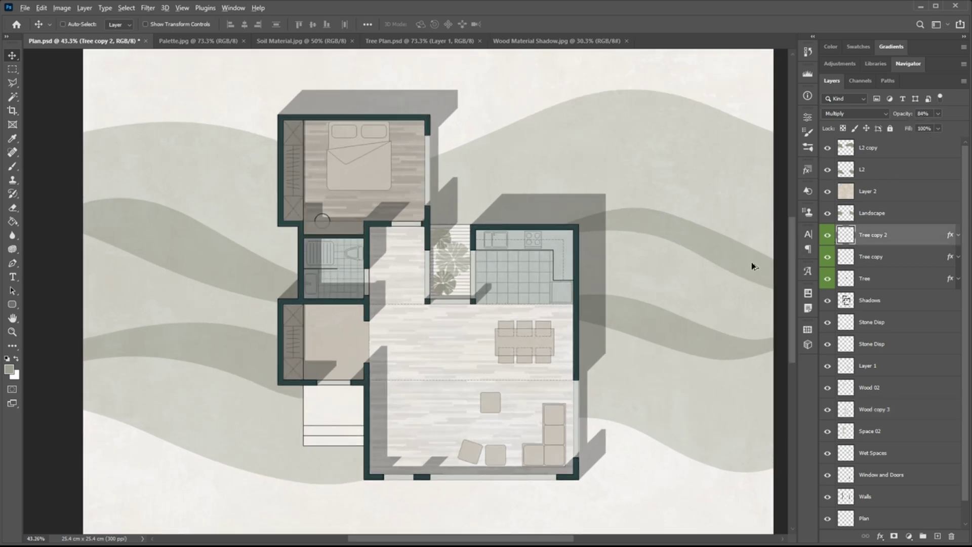
{"action": "left_click", "coordinate": [892, 278]}
{"action": "left_click_drag", "start_coordinate": [428, 309], "coordinate": [108, 354]}
{"action": "scroll", "coordinate": [206, 292], "scroll_direction": "down", "scroll_amount": 3}
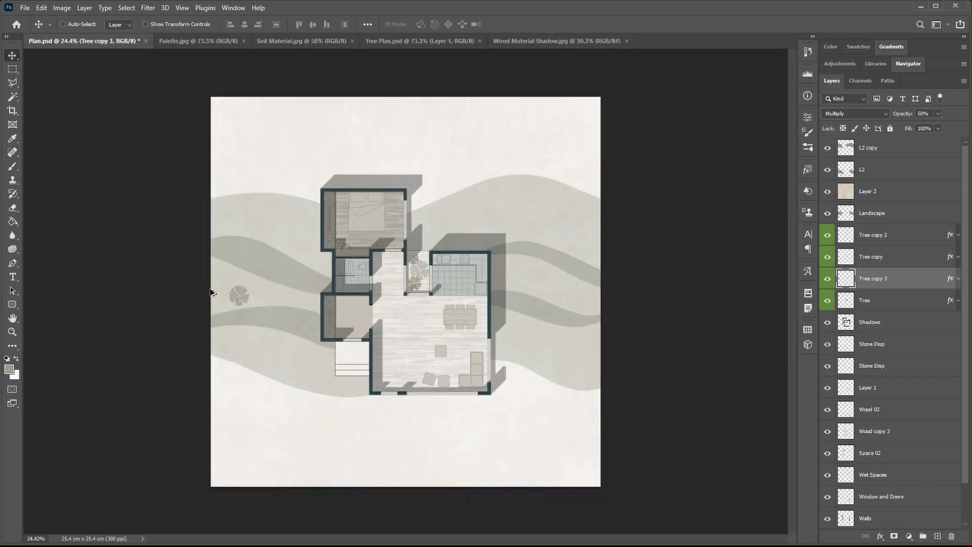
Step: Set the Tree copy 3 layer to 100% opacity and move it above Tree copy 2 in the layer order
{"action": "scroll", "coordinate": [215, 291], "scroll_direction": "up", "scroll_amount": 2}
{"action": "scroll", "coordinate": [216, 292], "scroll_direction": "down", "scroll_amount": 1}
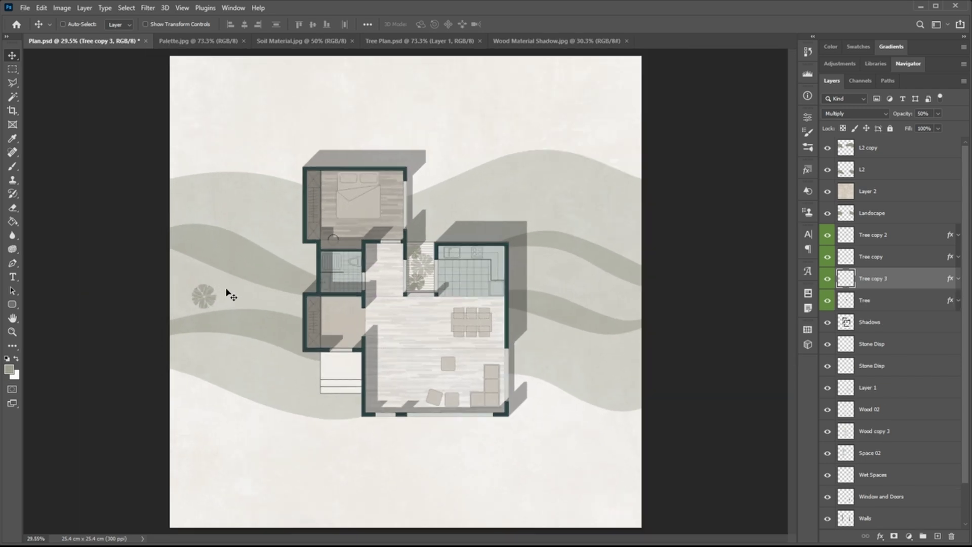
{"action": "scroll", "coordinate": [197, 302], "scroll_direction": "up", "scroll_amount": 3}
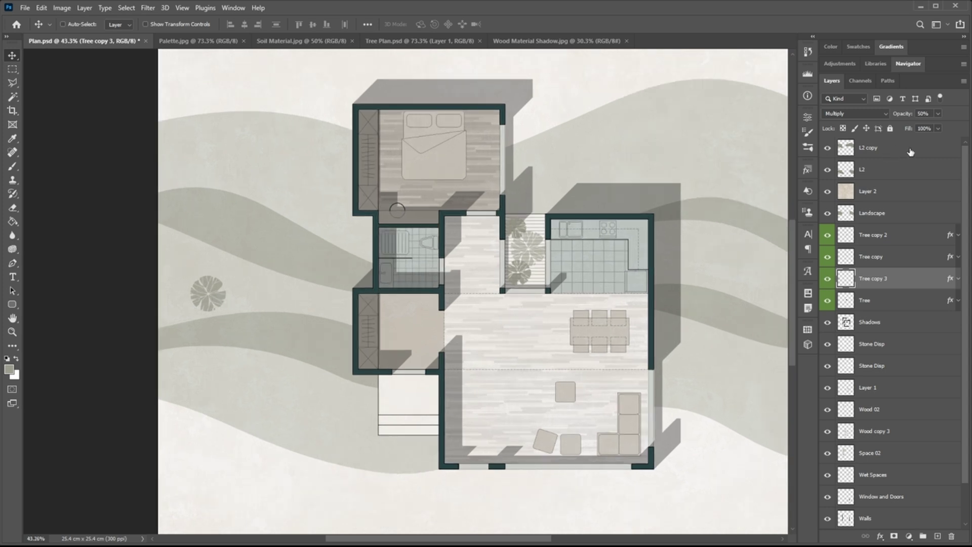
{"action": "left_click", "coordinate": [938, 113]}
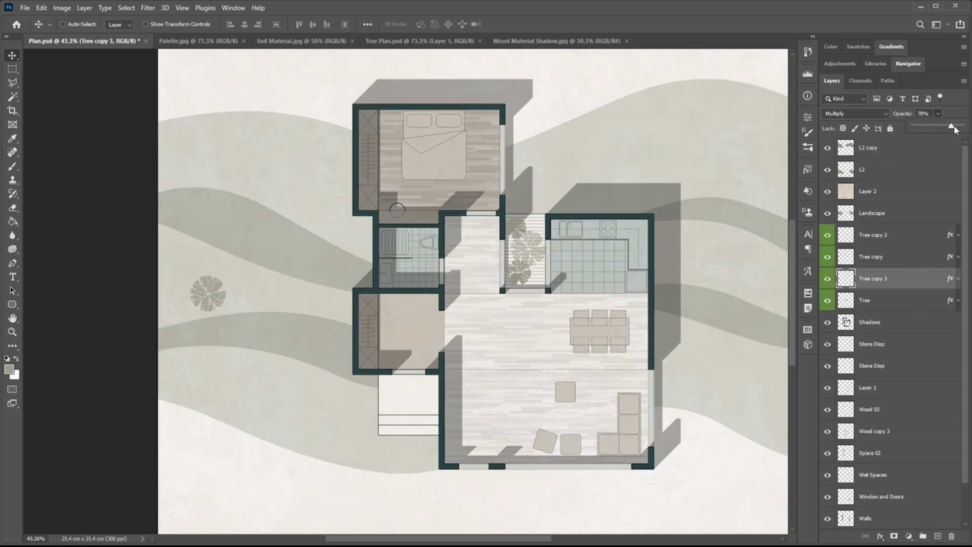
{"action": "left_click_drag", "start_coordinate": [937, 125], "coordinate": [970, 133]}
{"action": "double_click", "coordinate": [923, 281]}
{"action": "left_click", "coordinate": [834, 255]}
{"action": "left_click_drag", "start_coordinate": [895, 279], "coordinate": [897, 228]}
Step: Add a Multiply drop shadow to Tree copy 3 with 54% opacity, 24 px distance, 9% spread and 0 px size
{"action": "double_click", "coordinate": [883, 248]}
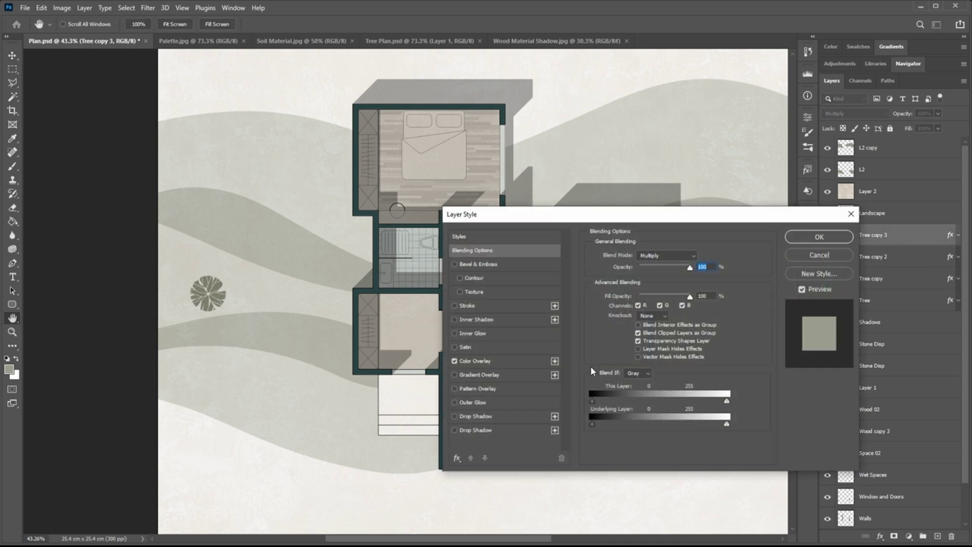
{"action": "left_click", "coordinate": [473, 414]}
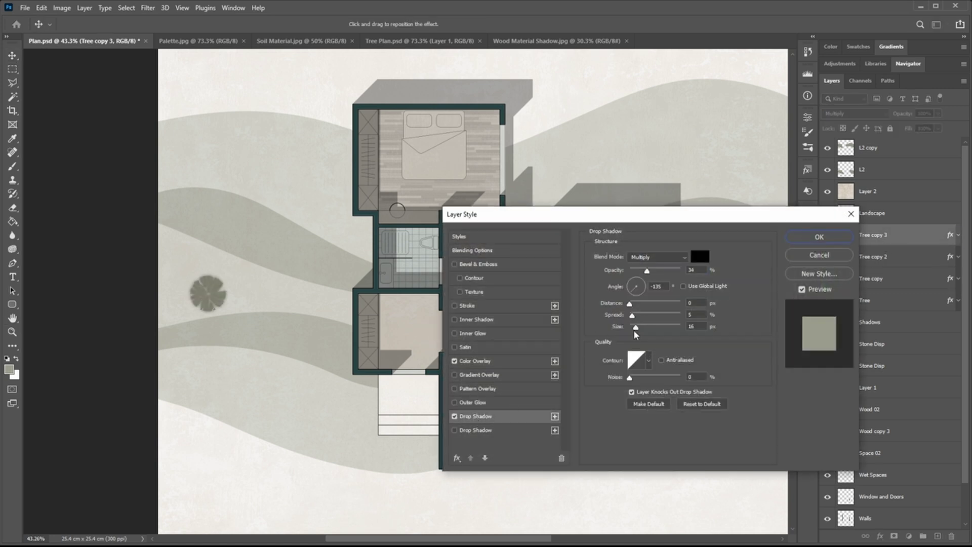
{"action": "mouse_move", "coordinate": [631, 306]}
{"action": "left_mouse_down"}
{"action": "mouse_move", "coordinate": [621, 334]}
{"action": "mouse_move", "coordinate": [635, 315]}
{"action": "left_mouse_up"}
{"action": "left_click_drag", "start_coordinate": [647, 271], "coordinate": [664, 271]}
{"action": "left_click_drag", "start_coordinate": [636, 306], "coordinate": [643, 306]}
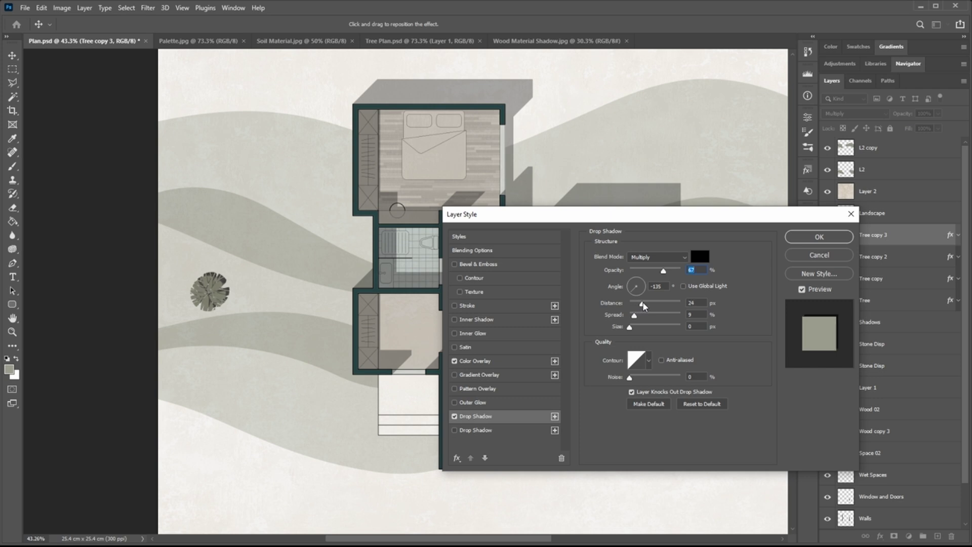
{"action": "left_click_drag", "start_coordinate": [663, 272], "coordinate": [659, 274]}
{"action": "key", "text": "Return"}
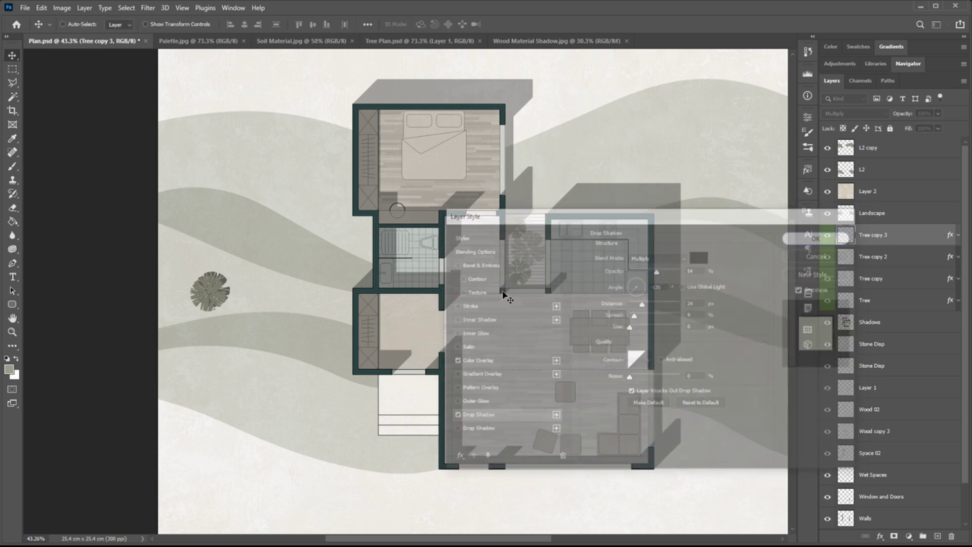
Step: Duplicate the tree left of the house, scale the copy down and place it against the original's lower right edge
{"action": "scroll", "coordinate": [210, 291], "scroll_direction": "up", "scroll_amount": 5}
{"action": "left_click_drag", "start_coordinate": [214, 307], "coordinate": [270, 289]}
{"action": "key", "text": "ctrl+t"}
{"action": "left_click_drag", "start_coordinate": [296, 245], "coordinate": [241, 282]}
{"action": "key", "text": "Return"}
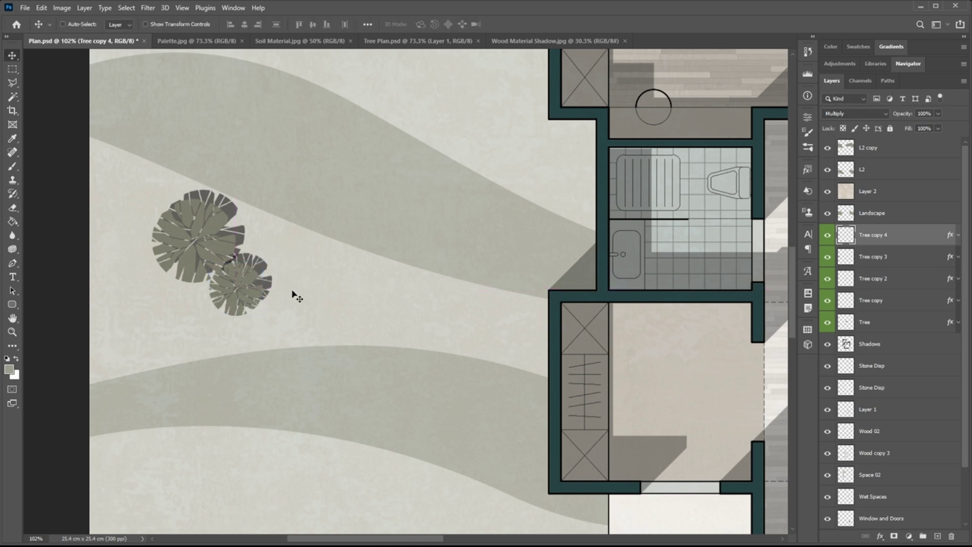
Step: Duplicate Tree copy 3, enlarge the copy and place it just below the two trees to complete a cluster of three
{"action": "left_click", "coordinate": [881, 260]}
{"action": "left_click_drag", "start_coordinate": [192, 263], "coordinate": [169, 359]}
{"action": "key", "text": "ctrl+t"}
{"action": "left_click_drag", "start_coordinate": [129, 290], "coordinate": [97, 255]}
{"action": "left_click_drag", "start_coordinate": [172, 300], "coordinate": [194, 323]}
{"action": "key", "text": "Return"}
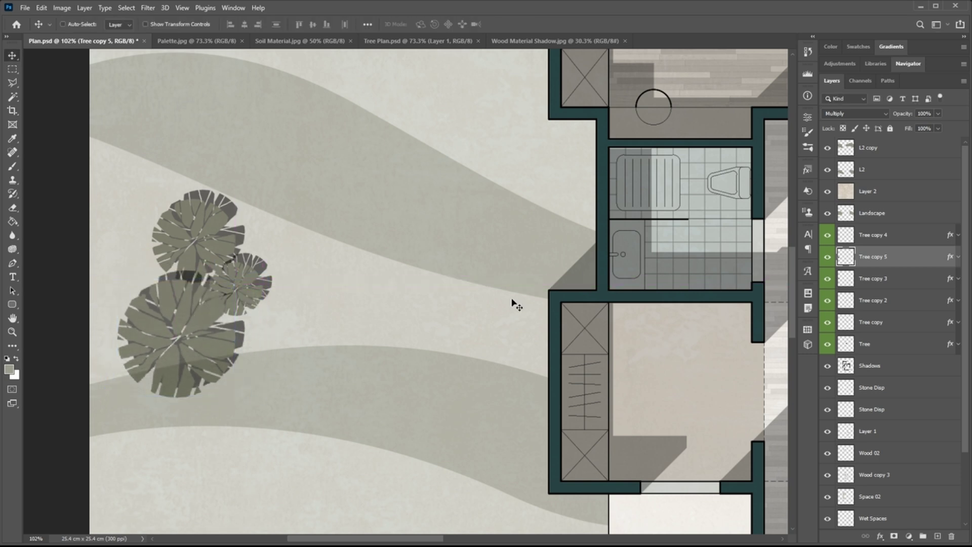
Step: Duplicate the three-tree cluster together and place the copy on the landscape bands to the right of the house
{"action": "scroll", "coordinate": [273, 304], "scroll_direction": "down", "scroll_amount": 5}
{"action": "scroll", "coordinate": [335, 321], "scroll_direction": "down", "scroll_amount": 1}
{"action": "left_click", "coordinate": [908, 276], "text": "ctrl"}
{"action": "left_click", "coordinate": [901, 237], "text": "ctrl"}
{"action": "left_click_drag", "start_coordinate": [276, 299], "coordinate": [295, 299]}
{"action": "left_click_drag", "start_coordinate": [424, 335], "coordinate": [304, 321]}
{"action": "left_click_drag", "start_coordinate": [172, 293], "coordinate": [552, 357]}
Step: Move the large tree of the copied cluster to the upper right of its two smaller trees
{"action": "scroll", "coordinate": [592, 332], "scroll_direction": "up", "scroll_amount": 6}
{"action": "left_click", "coordinate": [886, 259]}
{"action": "left_click_drag", "start_coordinate": [538, 389], "coordinate": [612, 281]}
{"action": "left_click_drag", "start_coordinate": [570, 328], "coordinate": [577, 315]}
Step: Duplicate two trees of the cluster right of the house and place the copies above it, beside the kitchen
{"action": "scroll", "coordinate": [537, 356], "scroll_direction": "down", "scroll_amount": 8}
{"action": "left_click", "coordinate": [885, 280], "text": "shift"}
{"action": "left_click_drag", "start_coordinate": [534, 350], "coordinate": [534, 270]}
{"action": "scroll", "coordinate": [462, 330], "scroll_direction": "down", "scroll_amount": 3}
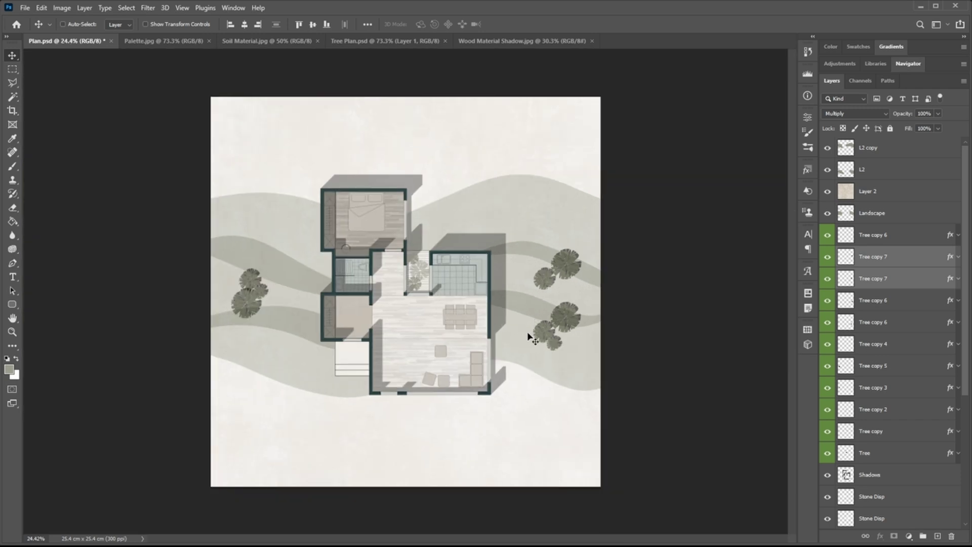
{"action": "scroll", "coordinate": [537, 329], "scroll_direction": "up", "scroll_amount": 2}
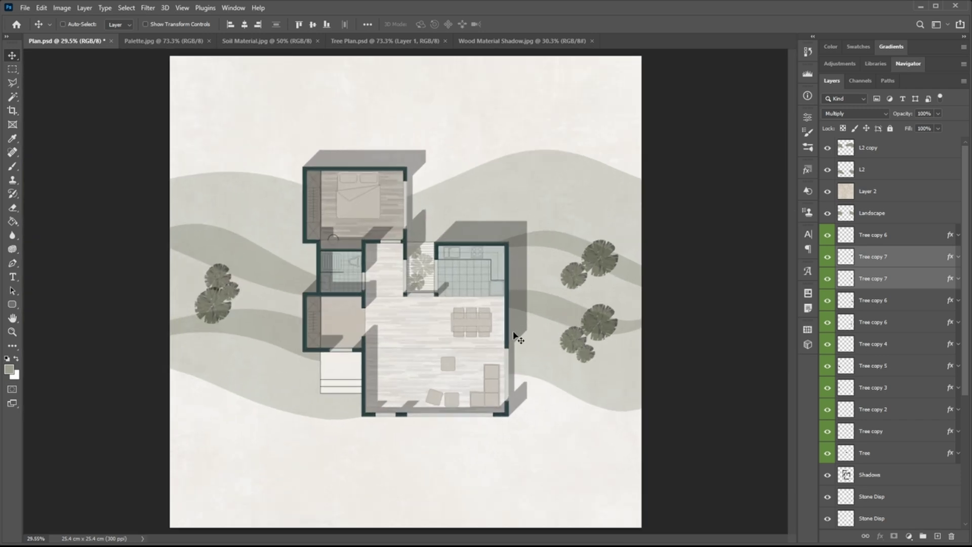
{"action": "scroll", "coordinate": [519, 338], "scroll_direction": "down", "scroll_amount": 1}
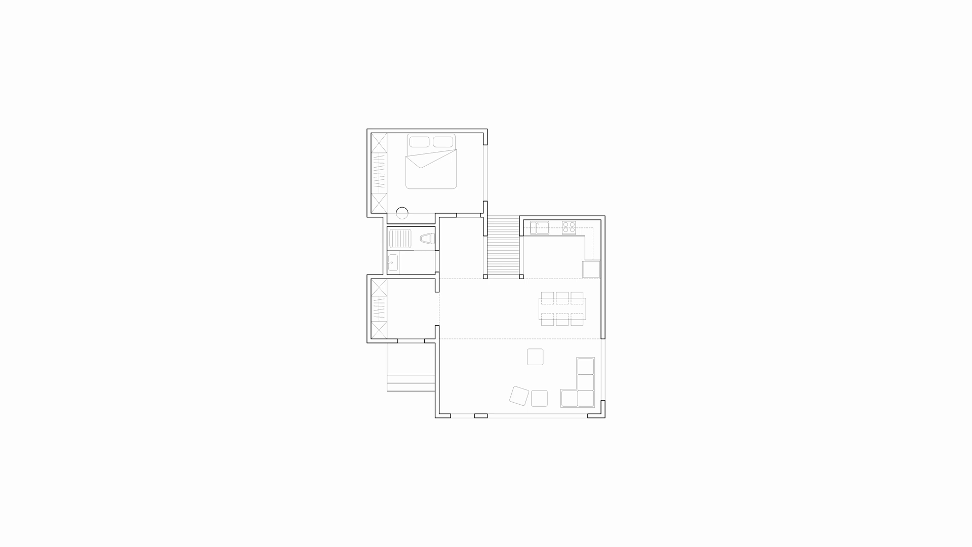